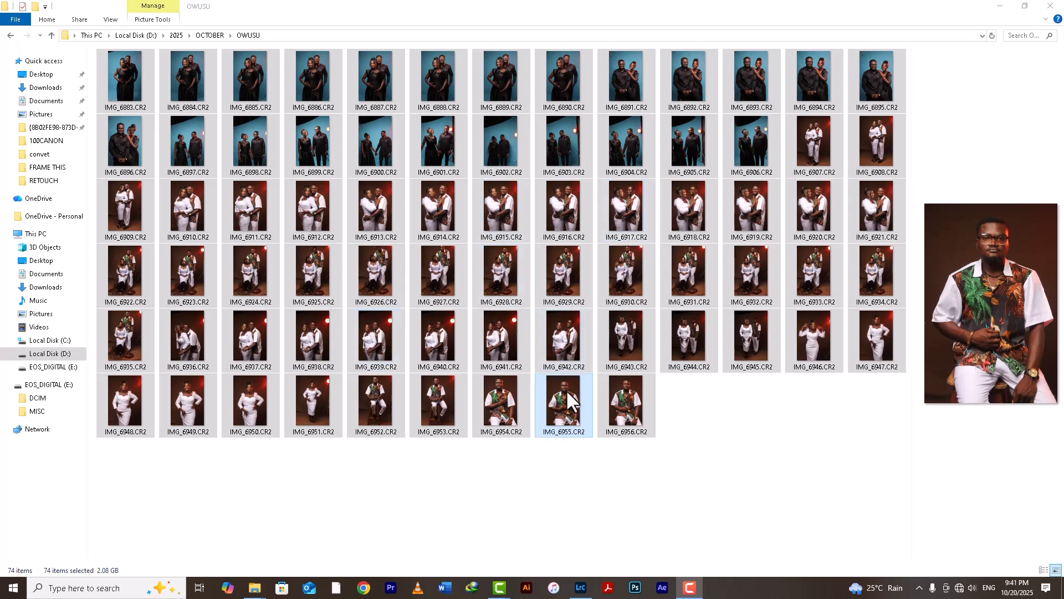
- Switch to Lightroom Classic, create a new catalog named OWUSU inside the 2025 > OCTOBER > OWUSU folder, and show its Library
left_click(581, 589)
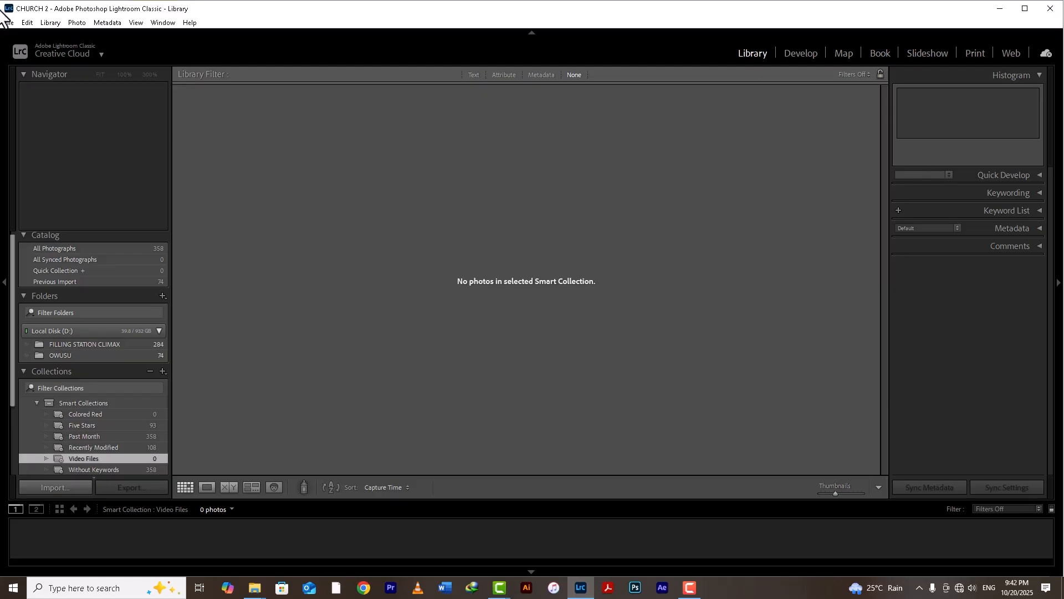
left_click(12, 21)
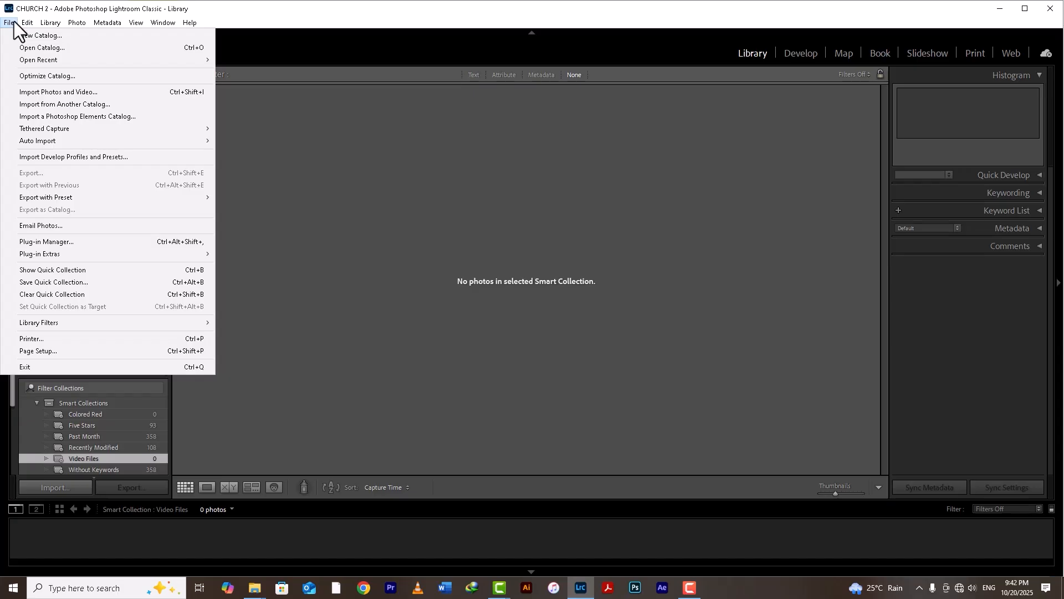
left_click(19, 33)
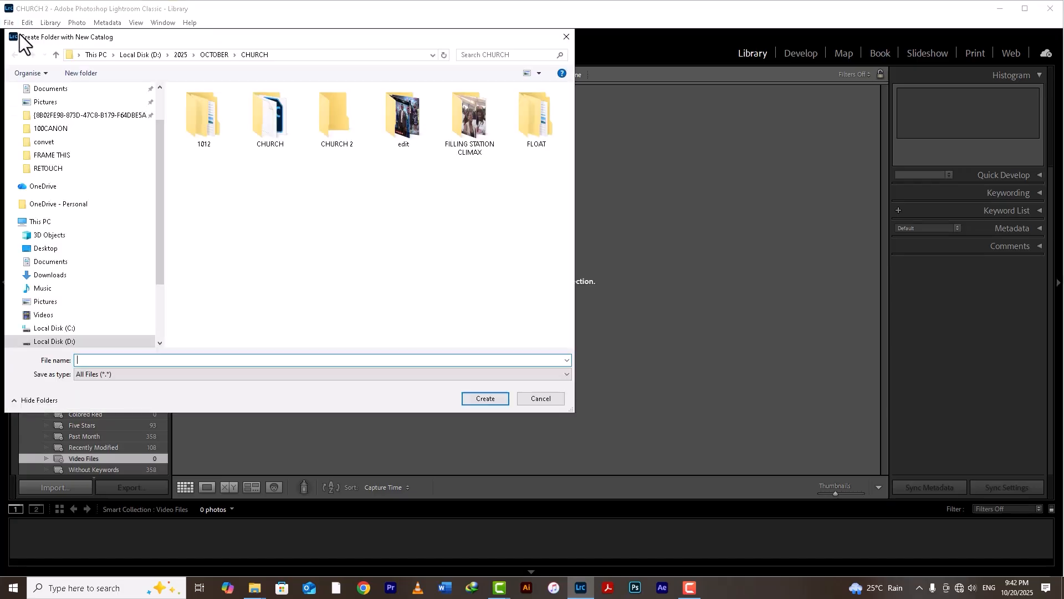
left_click(215, 52)
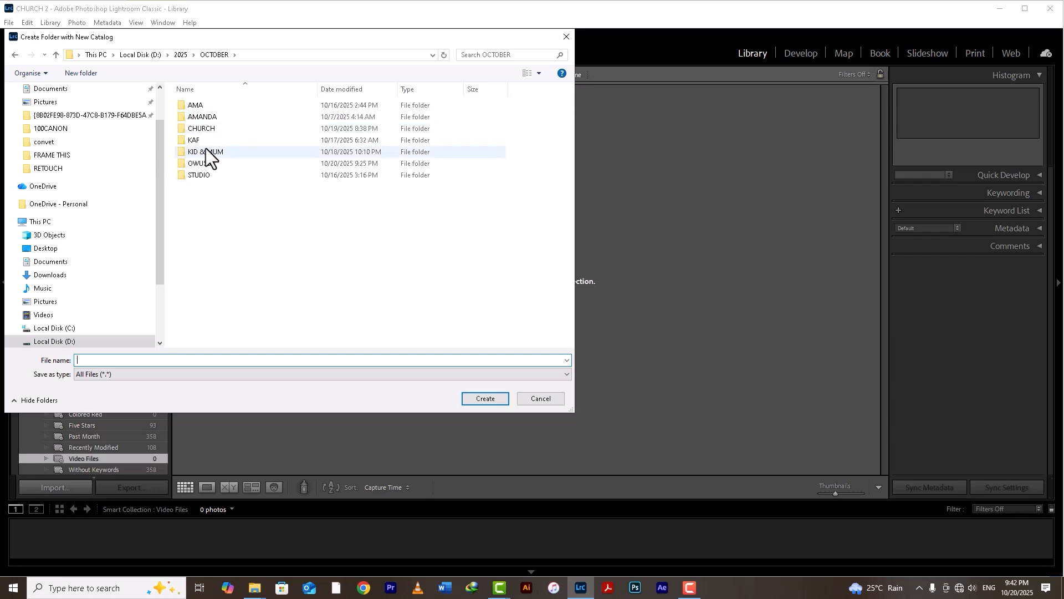
double_click(194, 162)
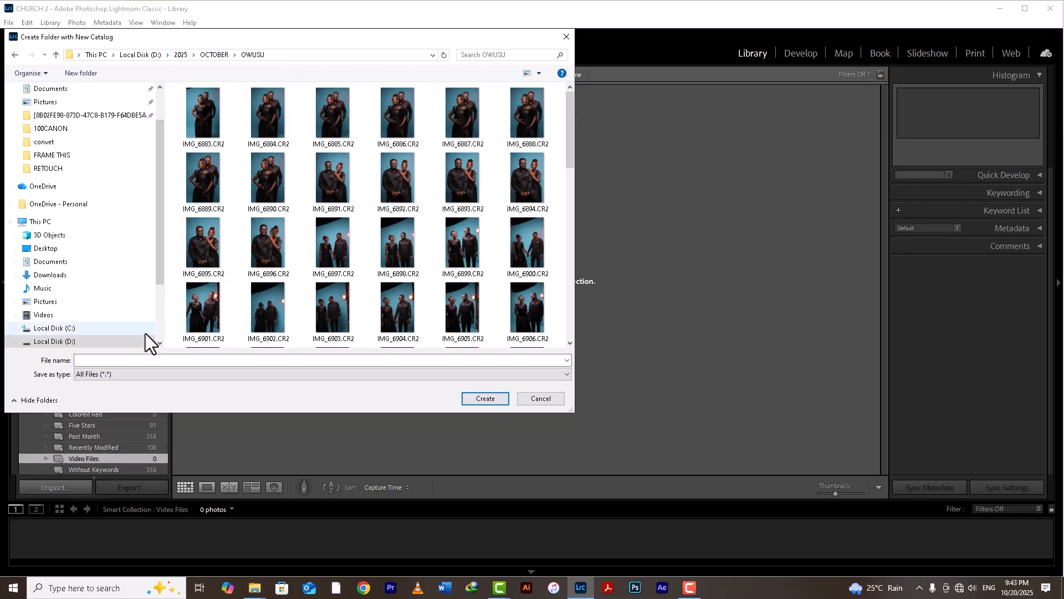
left_click(134, 360)
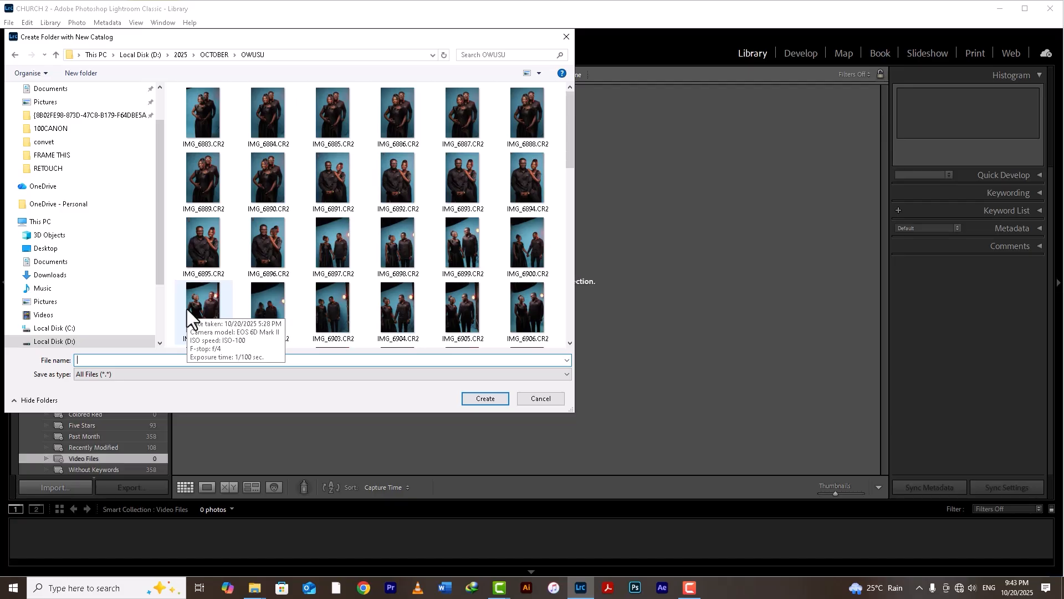
type("OWUS")
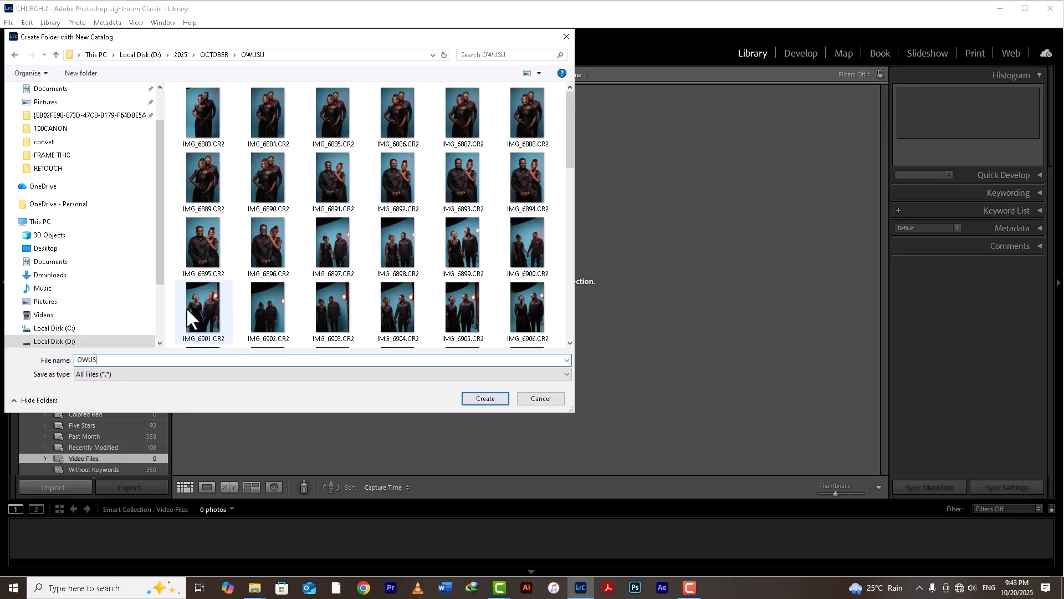
type("U")
key("Return")
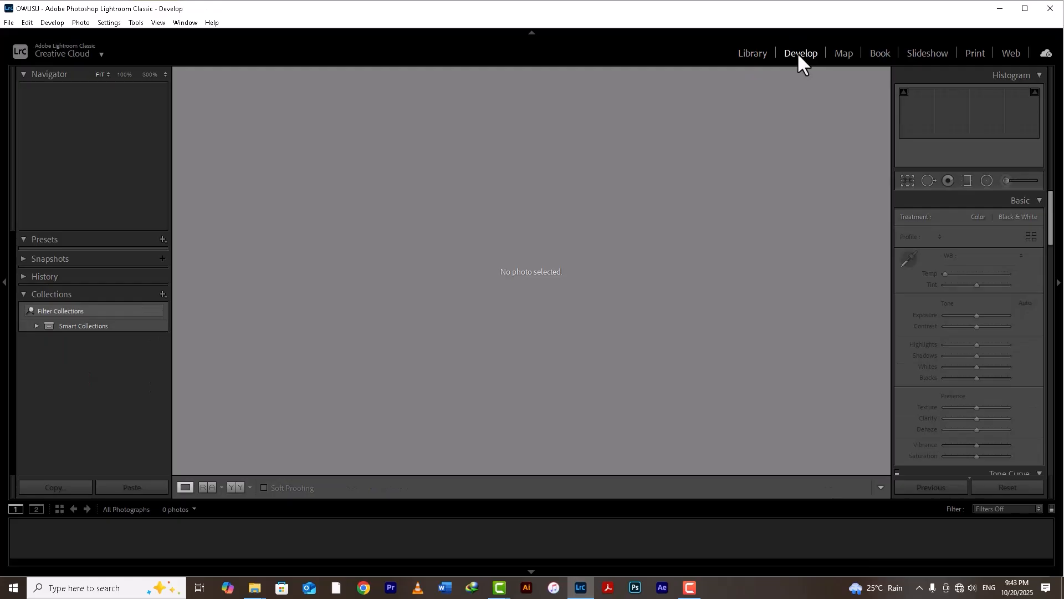
left_click(754, 55)
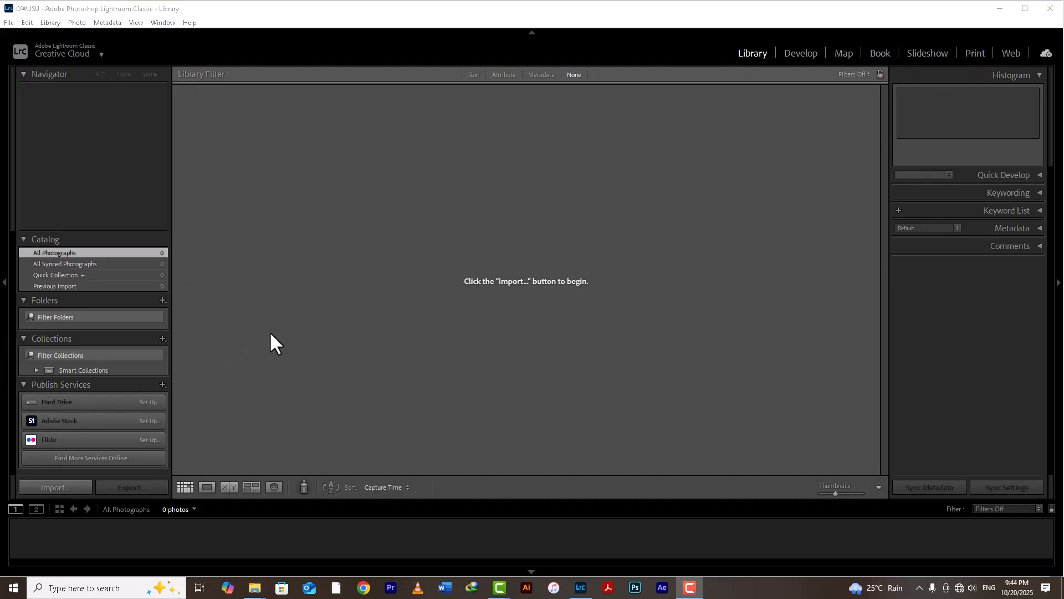
left_click(253, 588)
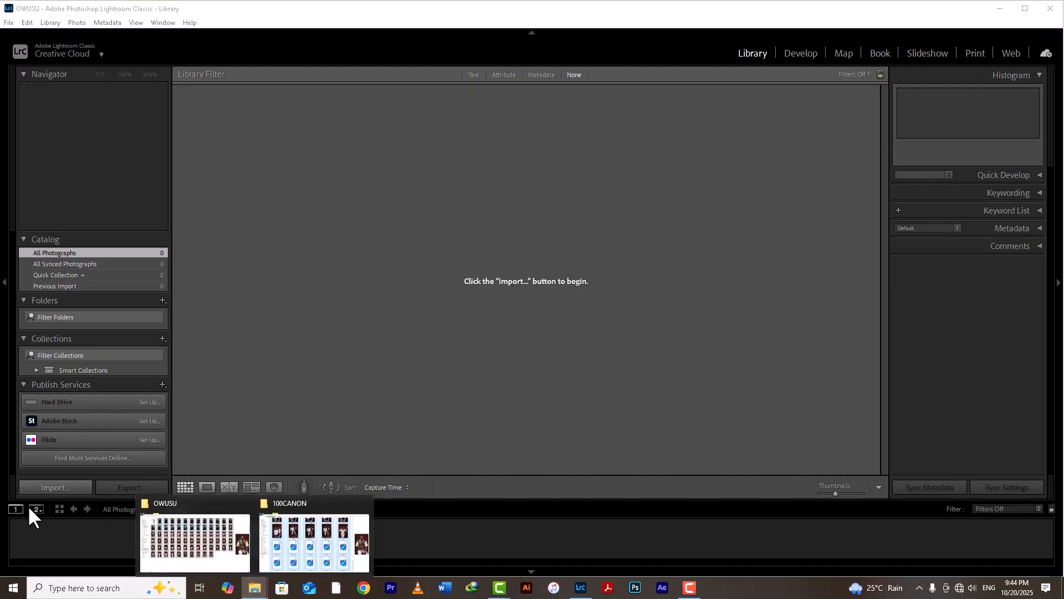
left_click(62, 487)
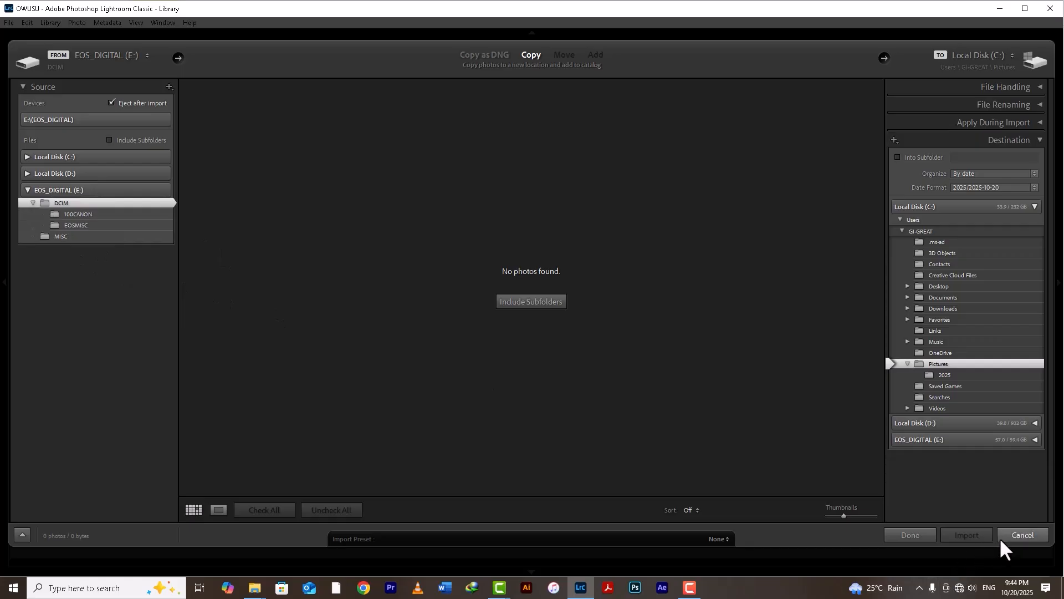
left_click(26, 172)
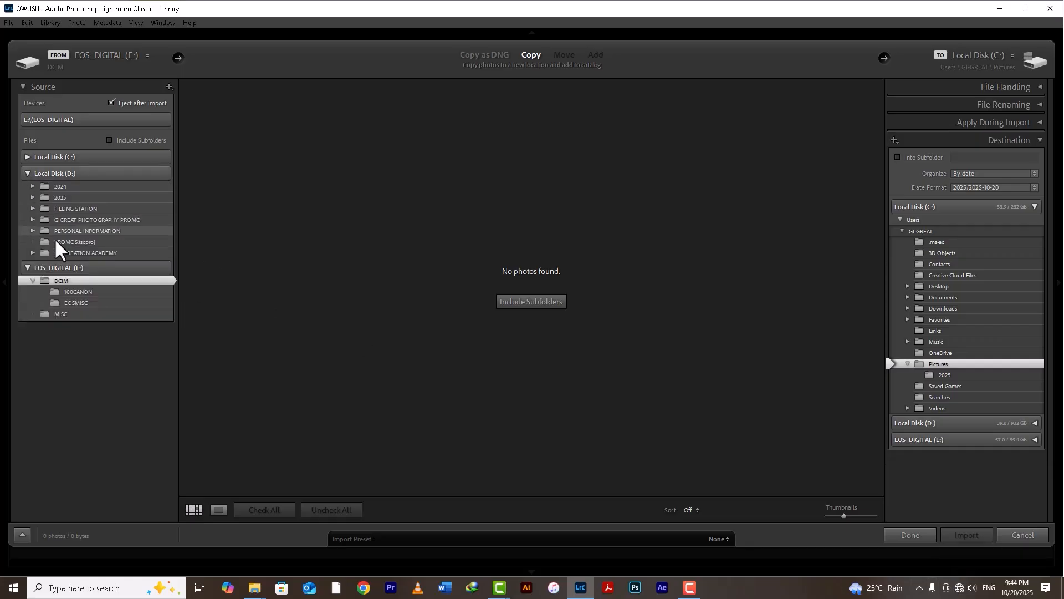
left_click(32, 197)
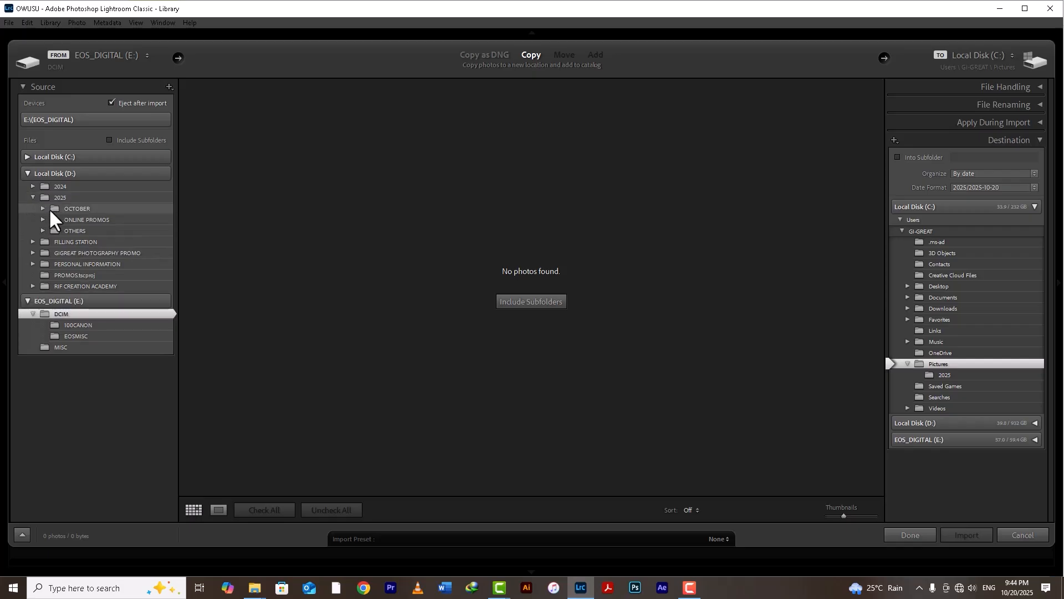
left_click(43, 208)
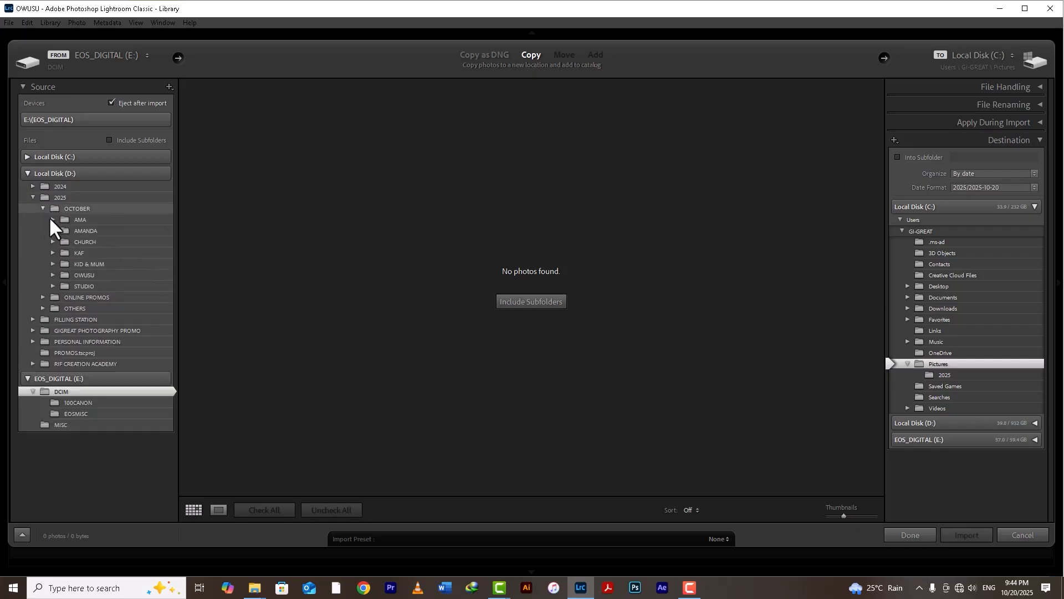
left_click(52, 274)
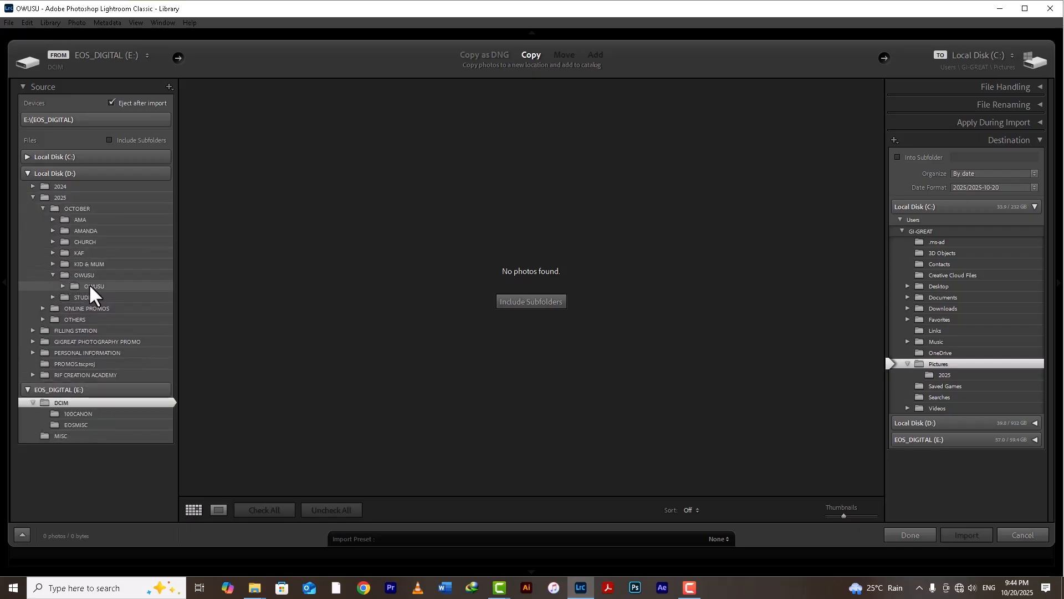
left_click(89, 285)
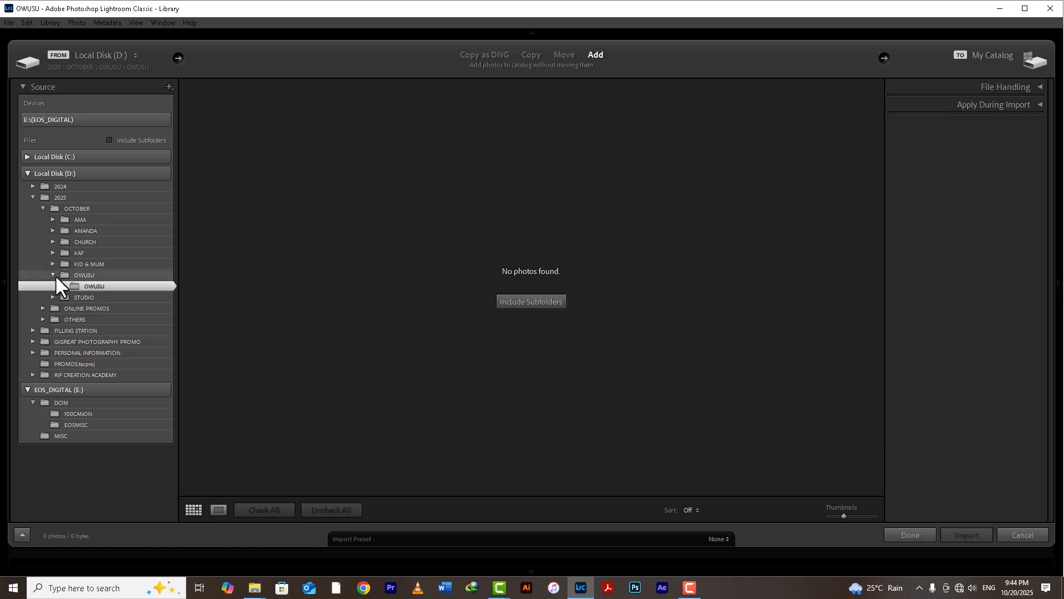
left_click(82, 274)
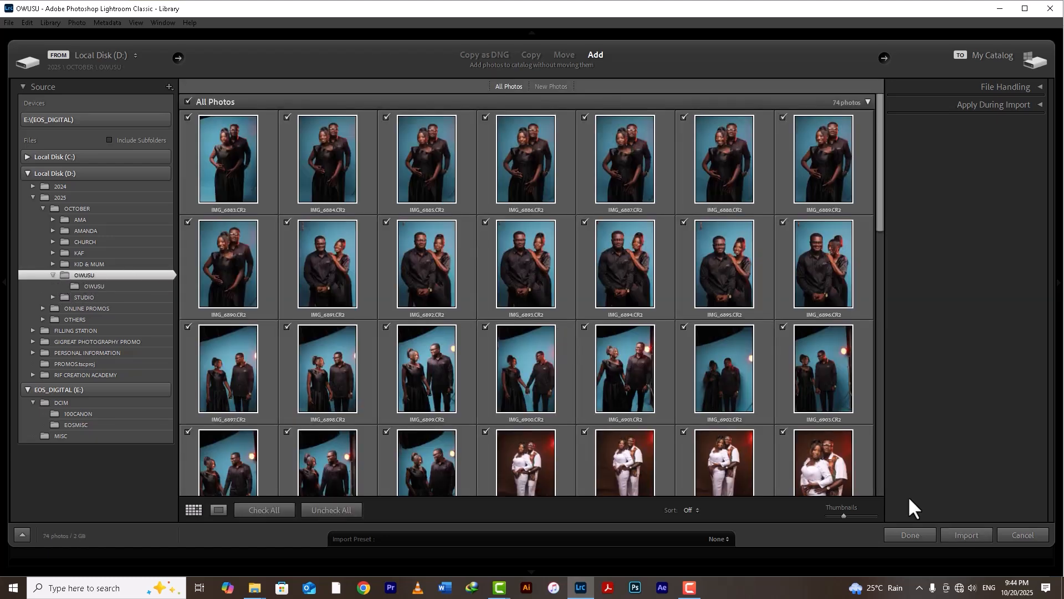
left_click(1029, 534)
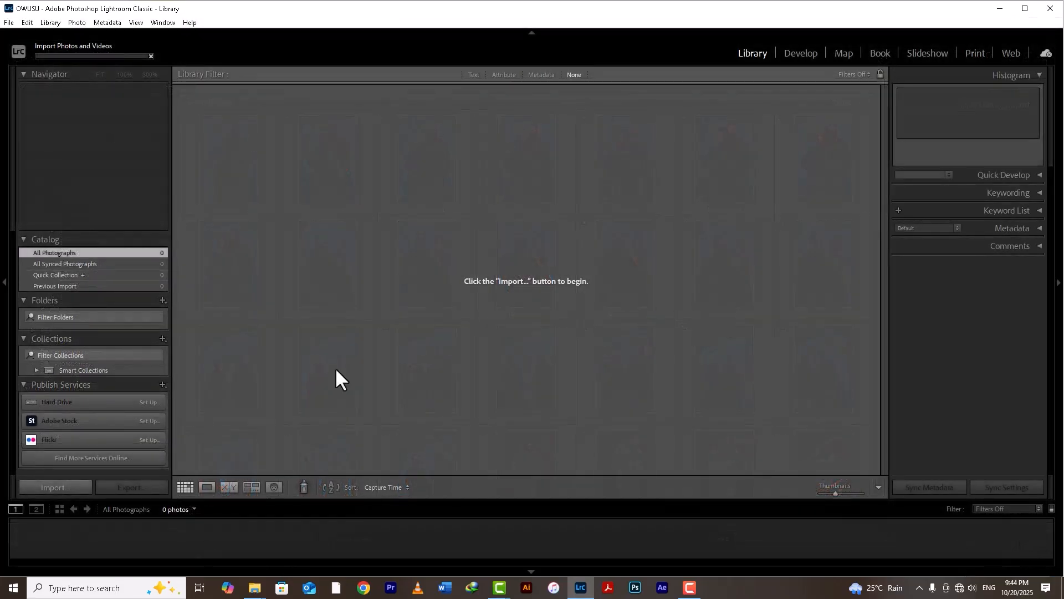
- Bring all selected CR2 photos from the OWUSU folder in File Explorer into Lightroom Classic and import them into the catalog
mouse_move(254, 587)
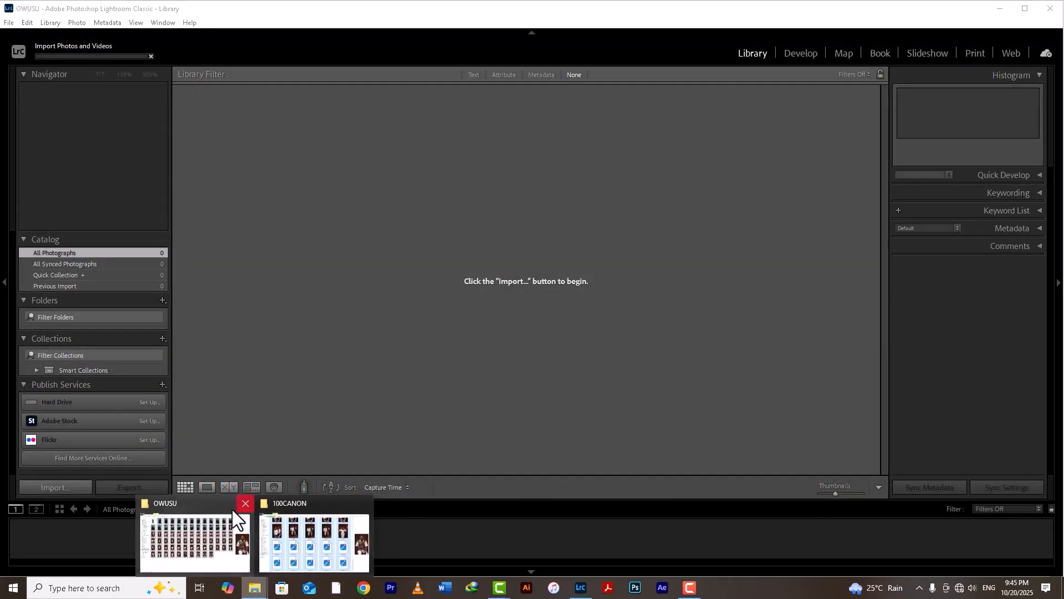
left_click(208, 537)
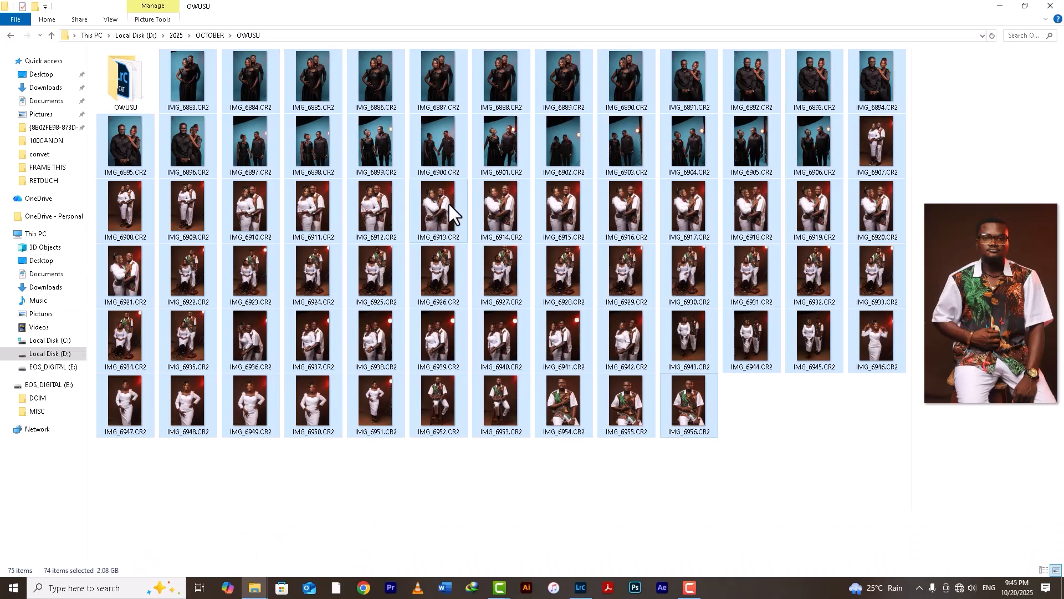
left_click_drag(450, 210, 623, 258)
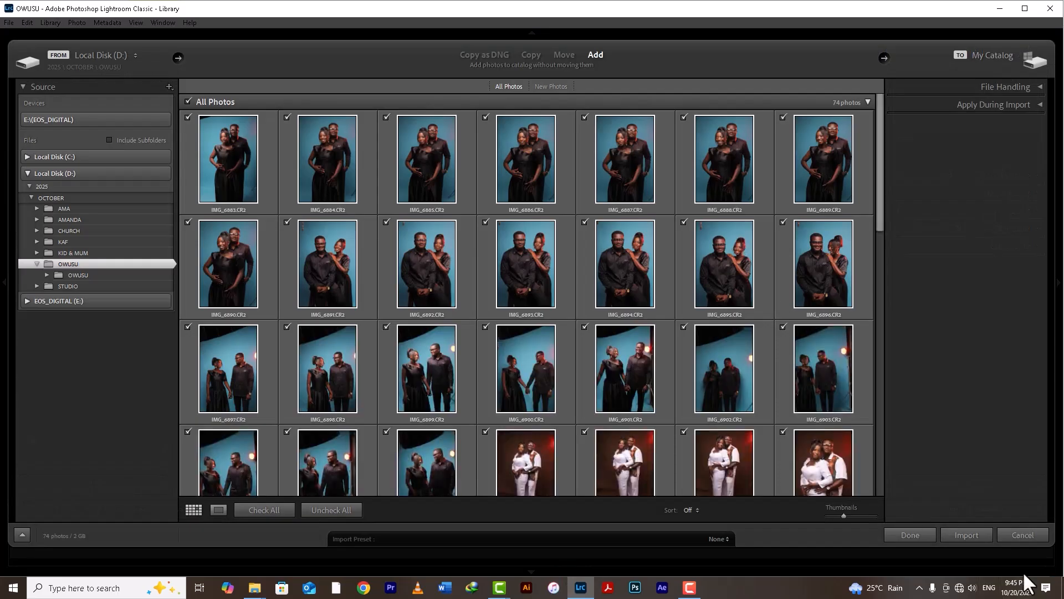
left_click(984, 534)
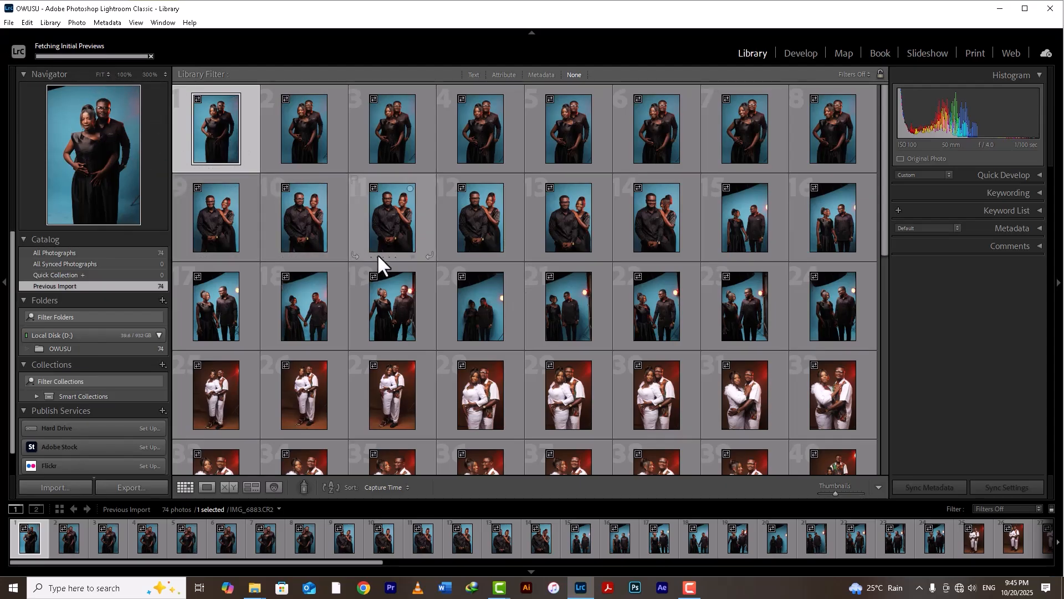
- Open the Develop module and select the second photo, IMG_6884.CR2, for editing
left_click(796, 52)
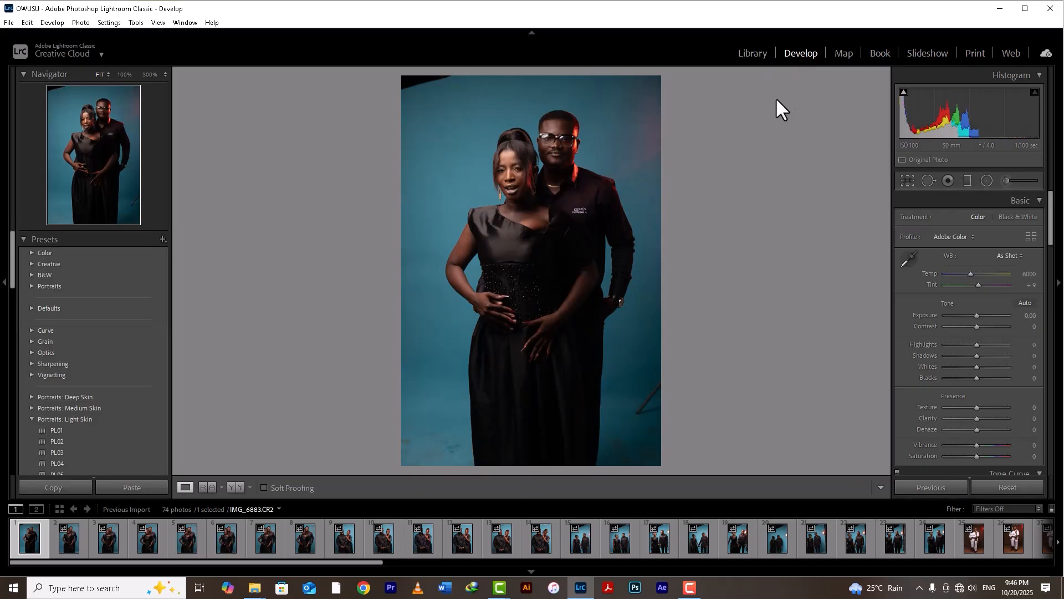
left_click(72, 549)
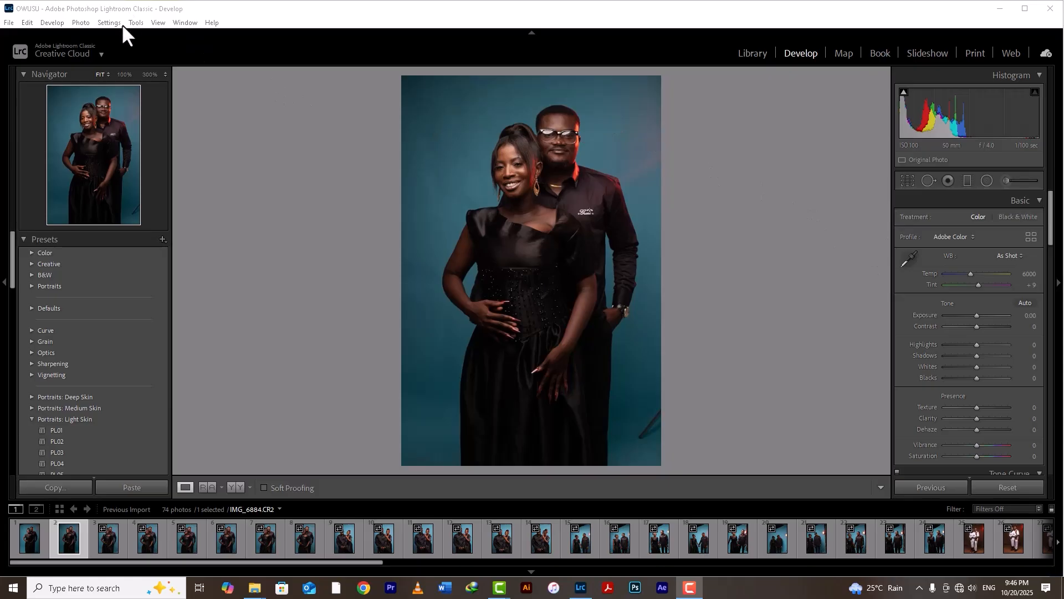
left_click(23, 542)
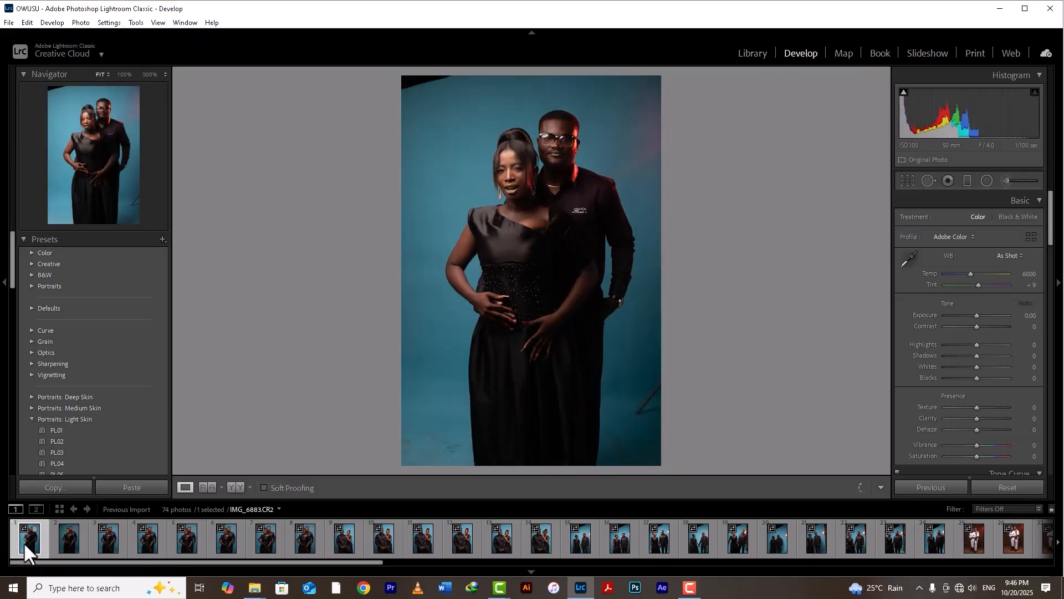
left_click(84, 543)
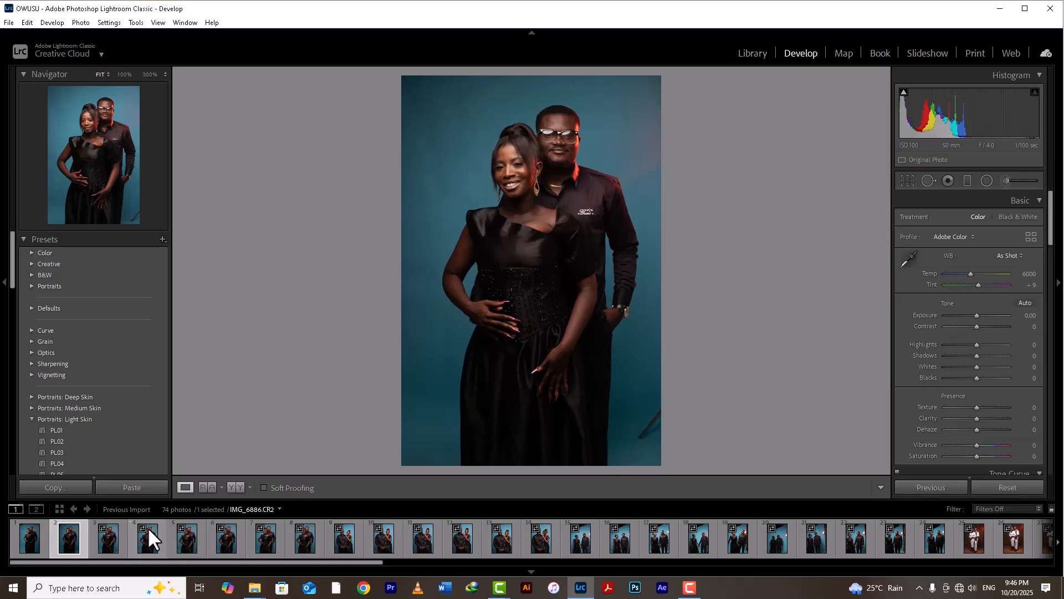
left_click(25, 239)
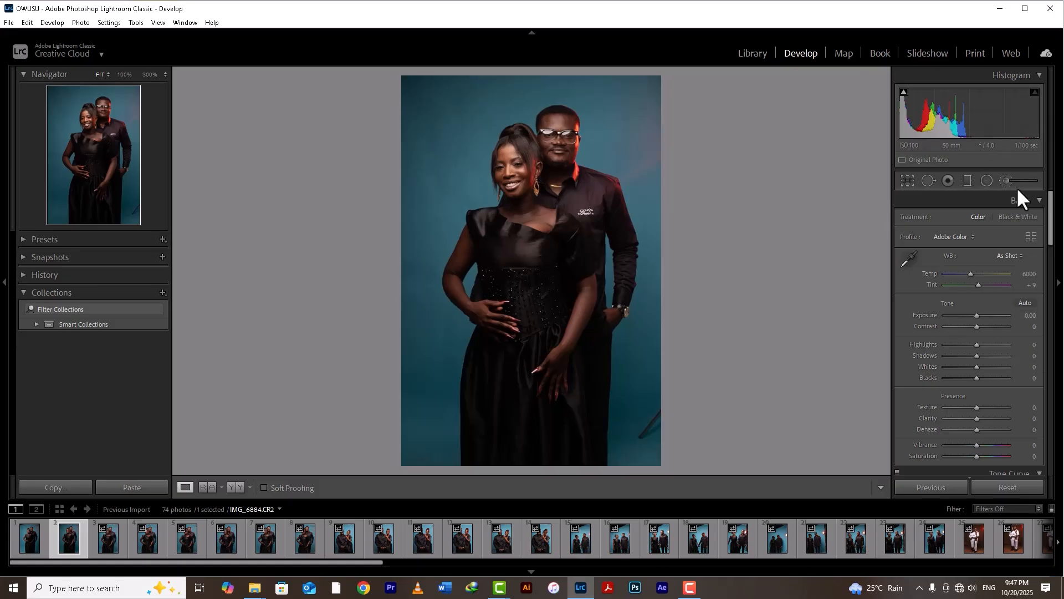
left_click(1037, 199)
left_click(1036, 200)
left_click(1037, 201)
left_click(1035, 201)
mouse_move(1048, 223)
left_mouse_down()
mouse_move(1049, 236)
mouse_move(1045, 225)
left_mouse_up()
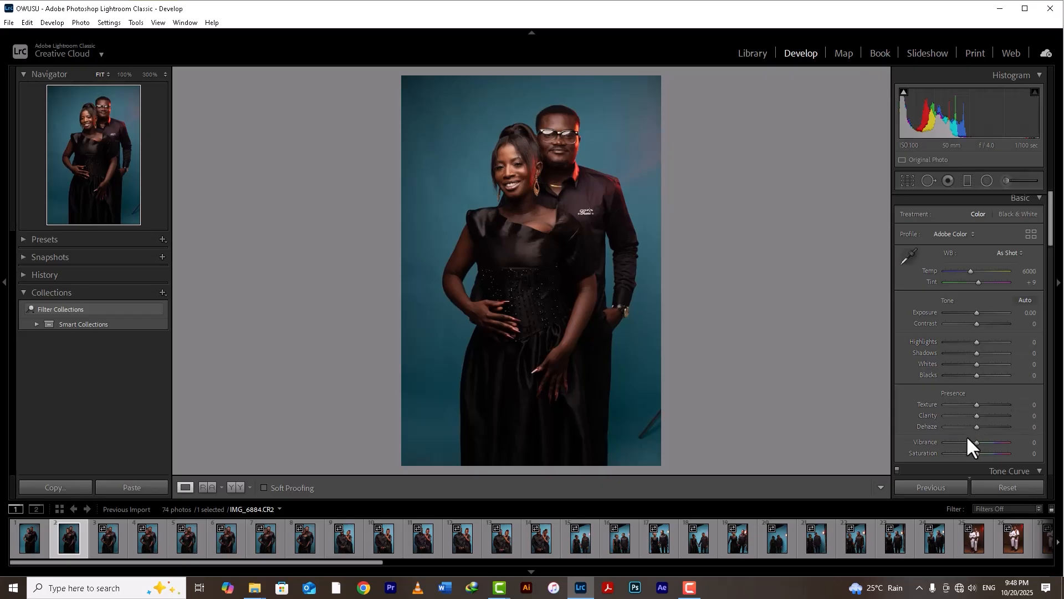
left_click(1039, 208)
left_click(1038, 200)
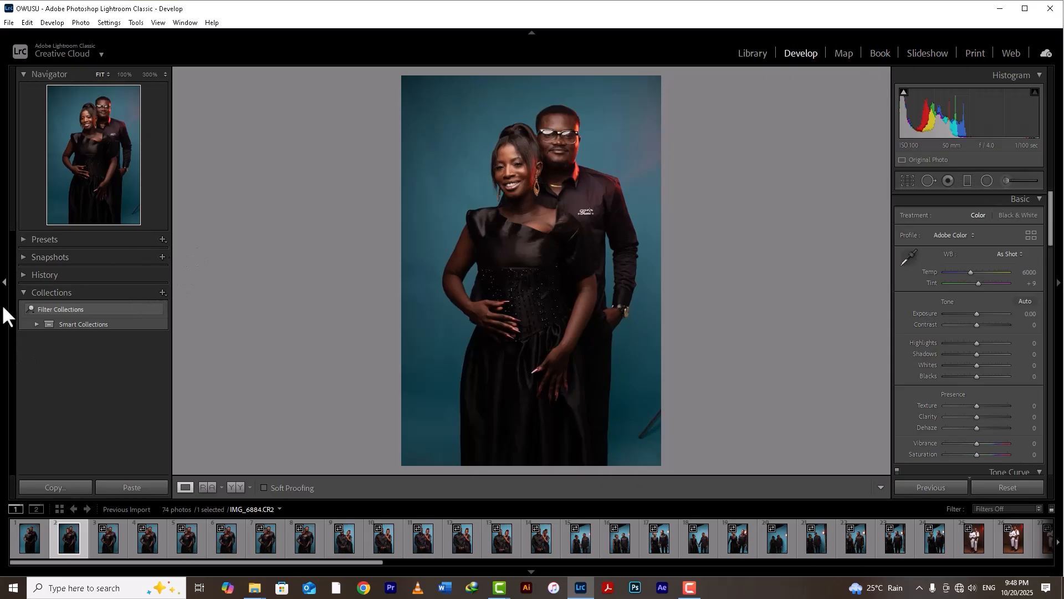
- Collapse the collections list and apply the PL04 preset from the Portraits: Light Skin group to IMG_6884.CR2
left_click(23, 292)
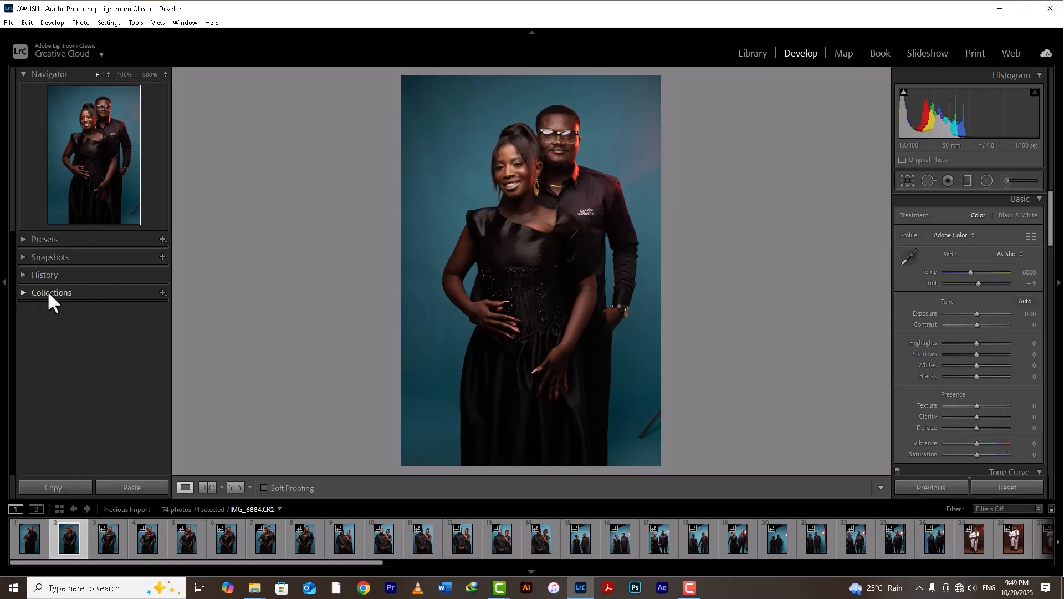
left_click(22, 238)
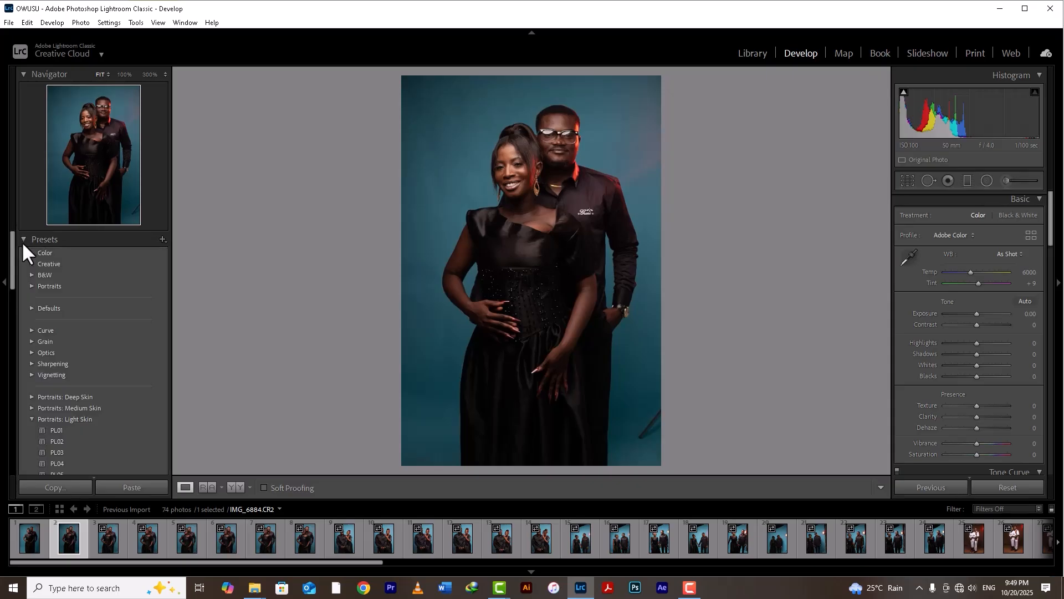
scroll(38, 341, "down", 10)
left_click(38, 340)
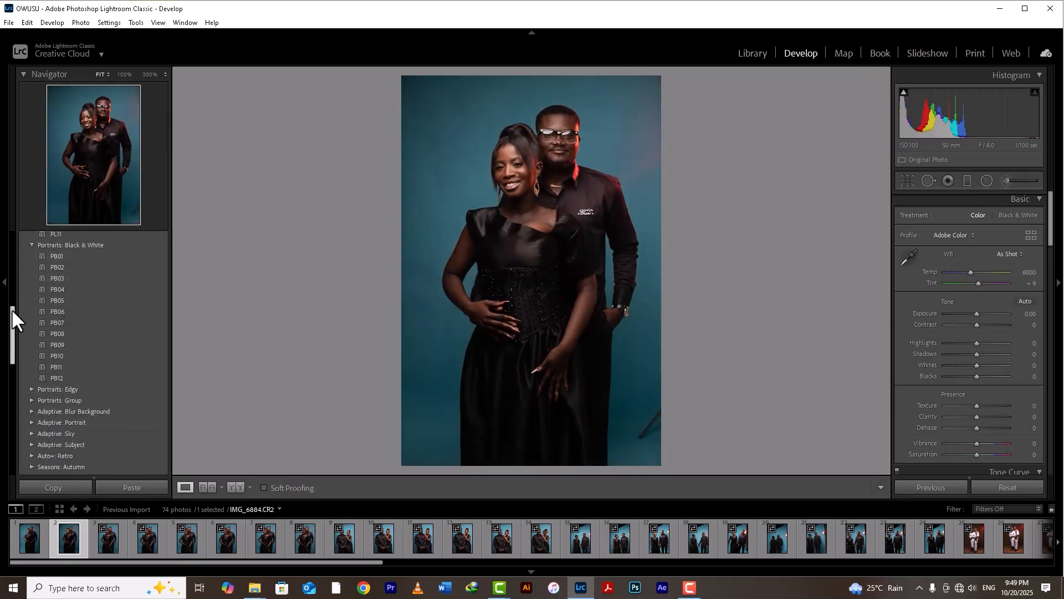
left_click_drag(12, 327, 15, 291)
scroll(61, 331, "up", 4)
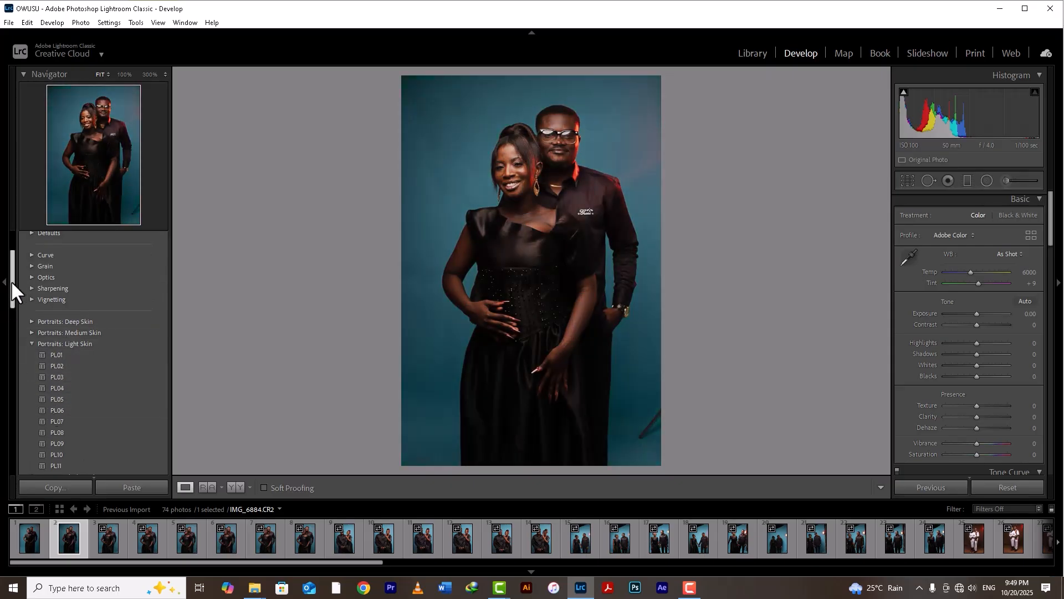
left_click_drag(11, 280, 11, 238)
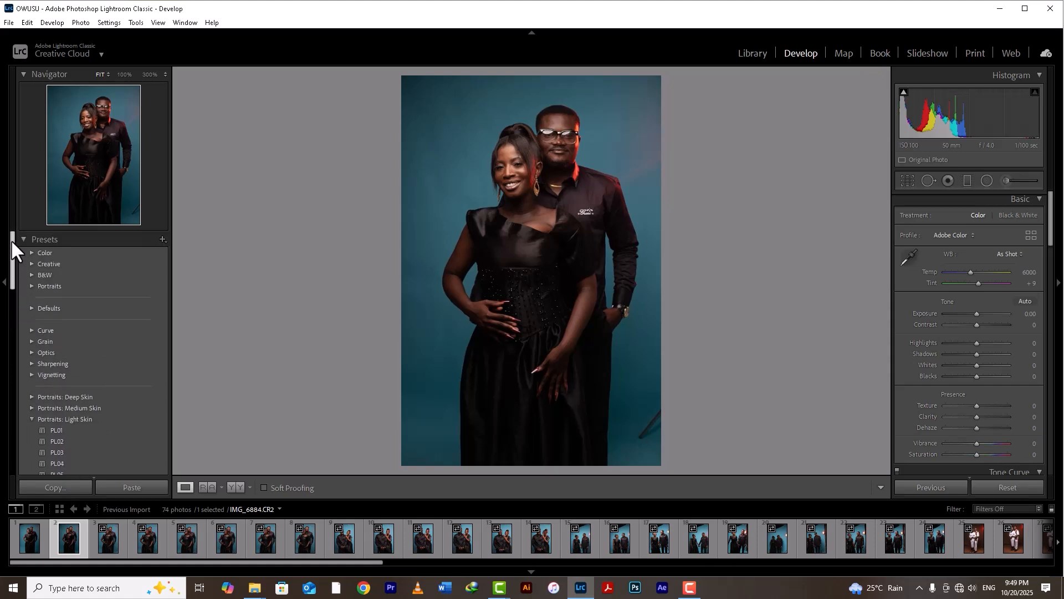
left_click(23, 236)
left_click(22, 238)
scroll(43, 373, "down", 1)
left_click(52, 402)
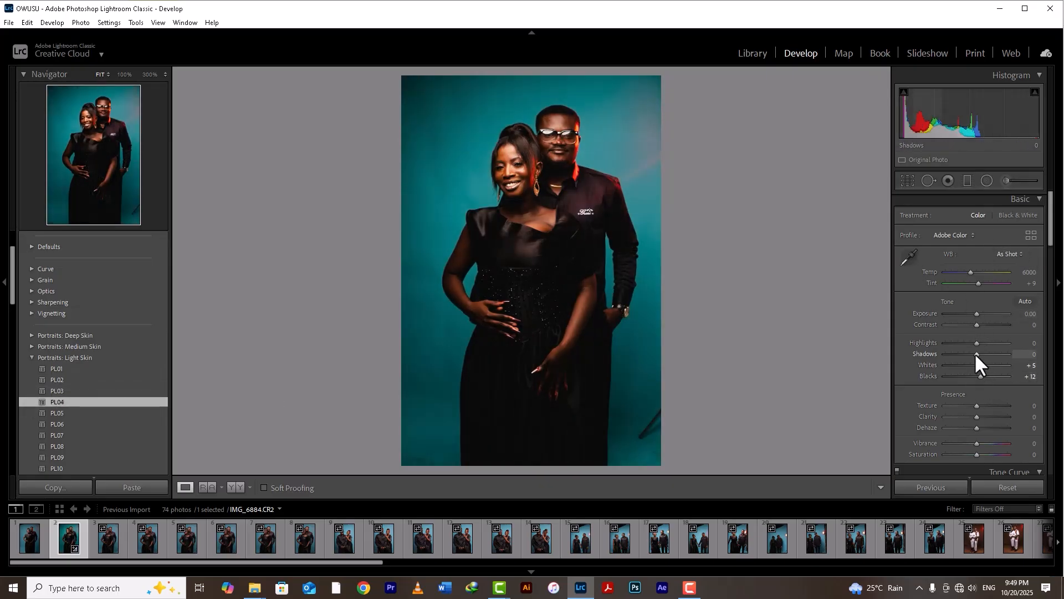
- Try Shadows at -18 on IMG_6884.CR2, undo that change, and reset all of the photo's Develop adjustments
mouse_move(974, 353)
left_mouse_down()
mouse_move(962, 351)
mouse_move(971, 352)
left_mouse_up()
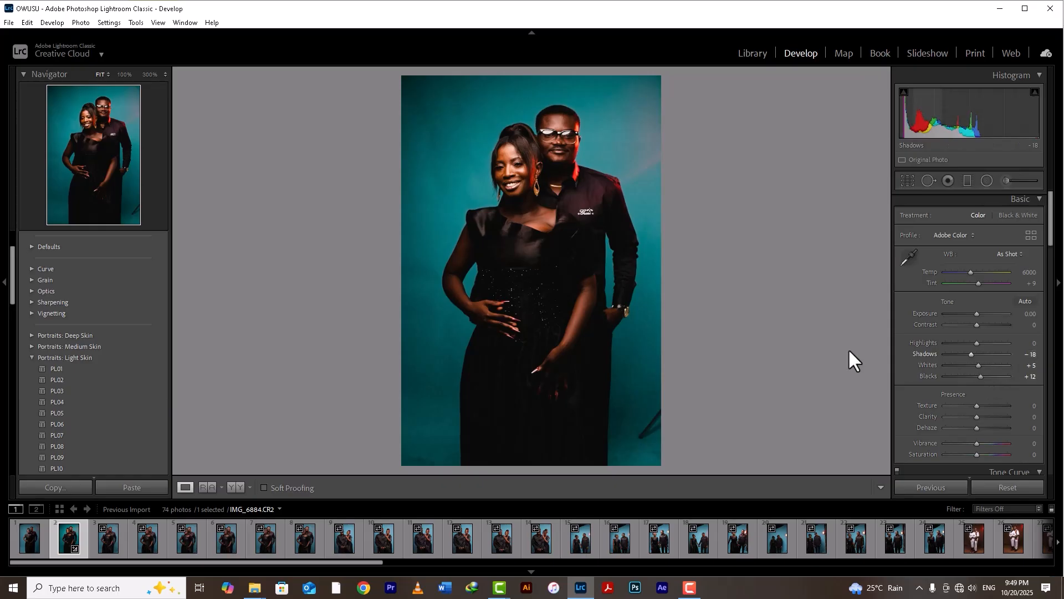
key("ctrl+z")
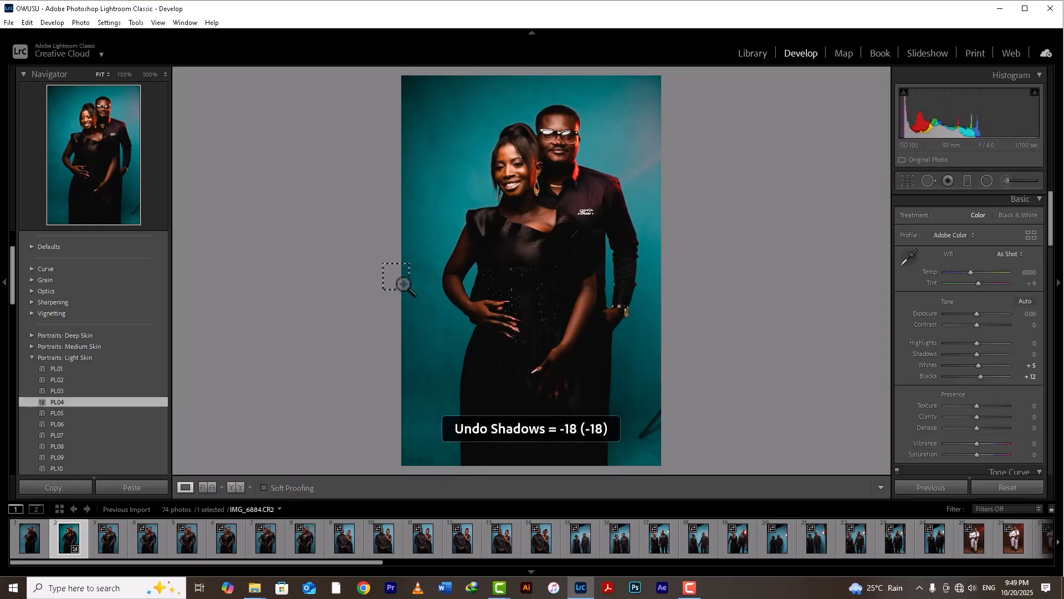
left_click(1024, 486)
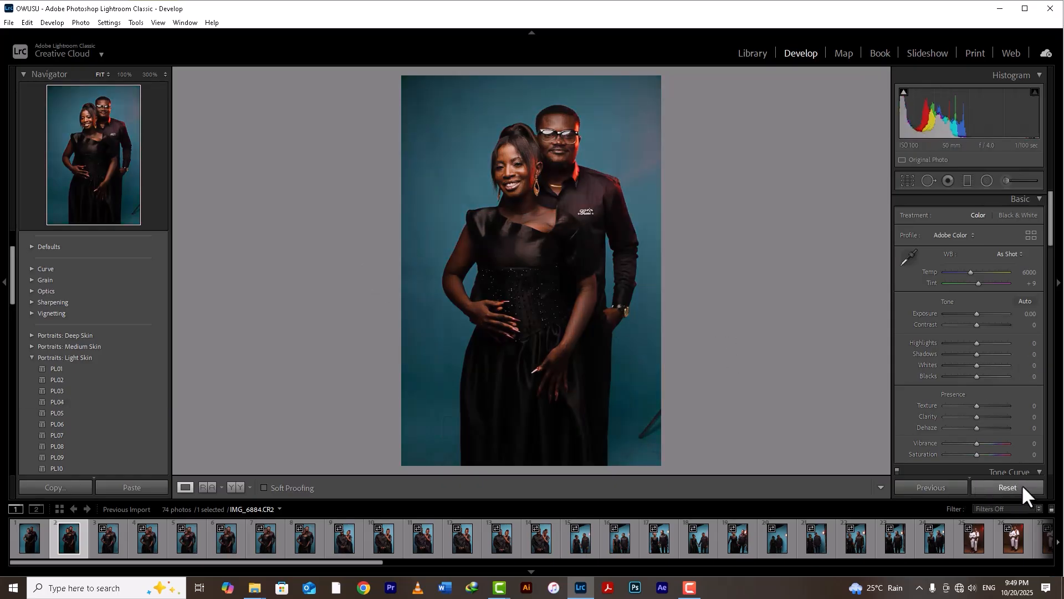
- Collapse the Portraits: Light Skin preset group and the whole Presets list
left_click(29, 358)
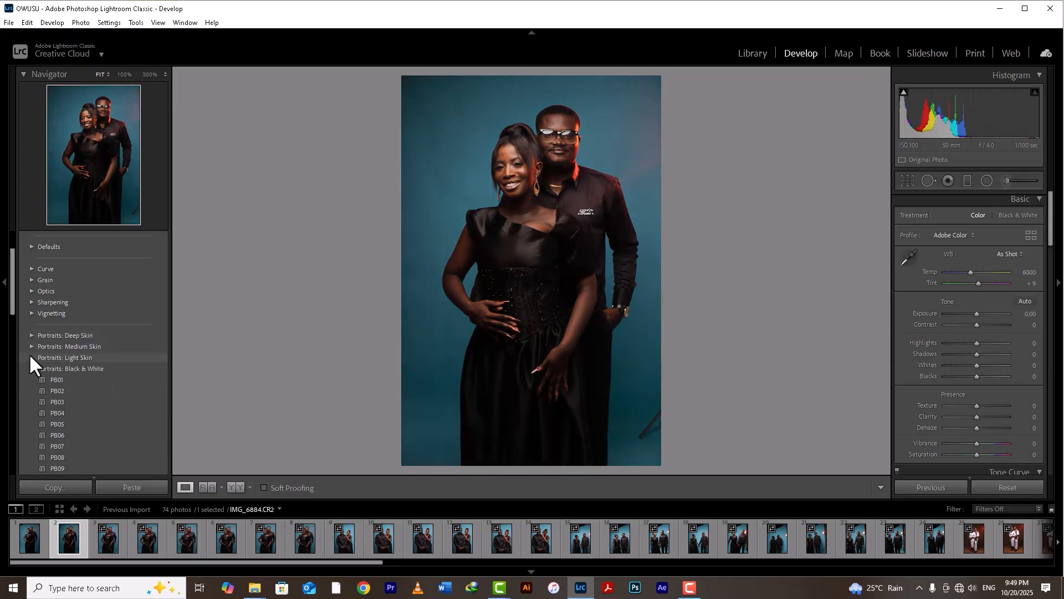
scroll(31, 248, "up", 2)
left_click(23, 237)
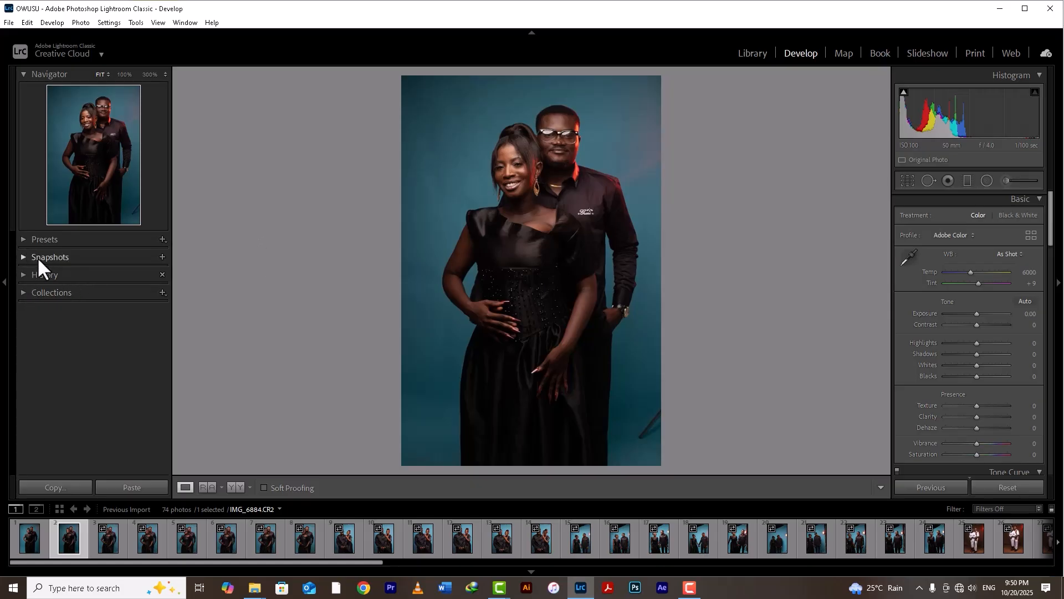
- Expand Collections and look over the default entries inside Smart Collections
left_click(23, 293)
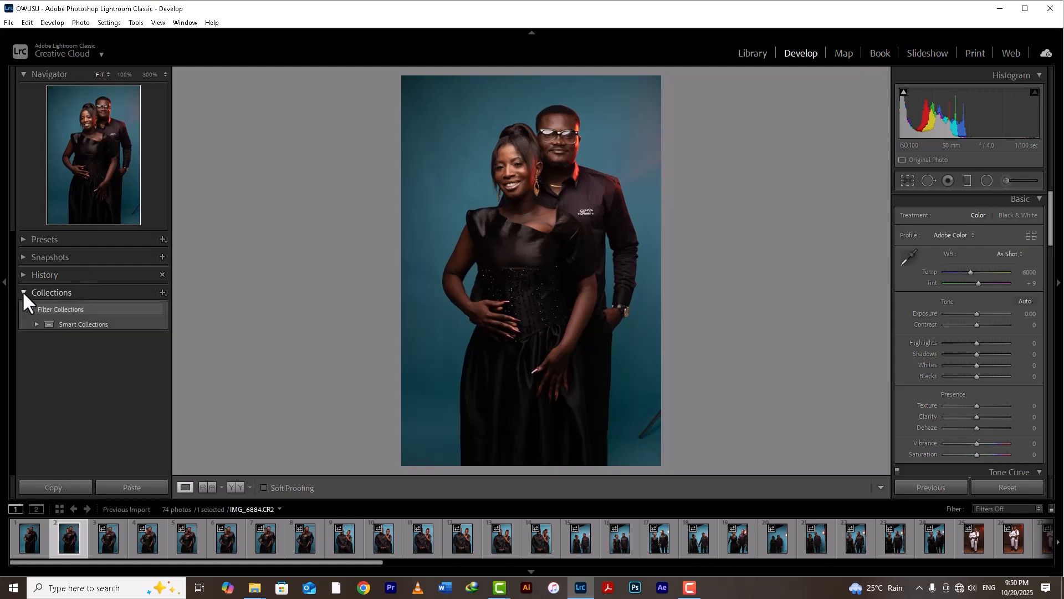
left_click(36, 325)
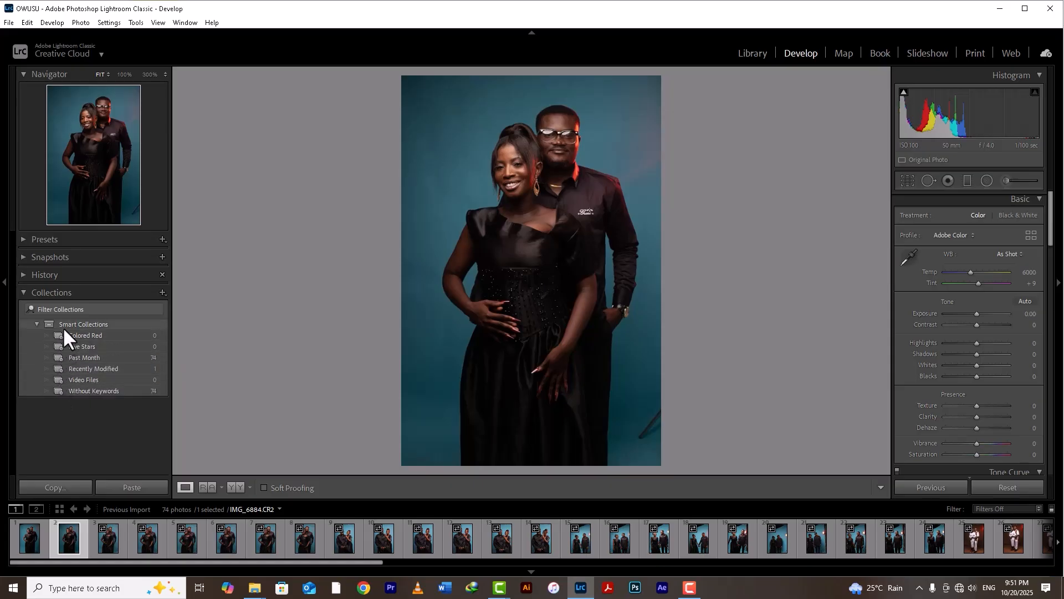
left_click(36, 323)
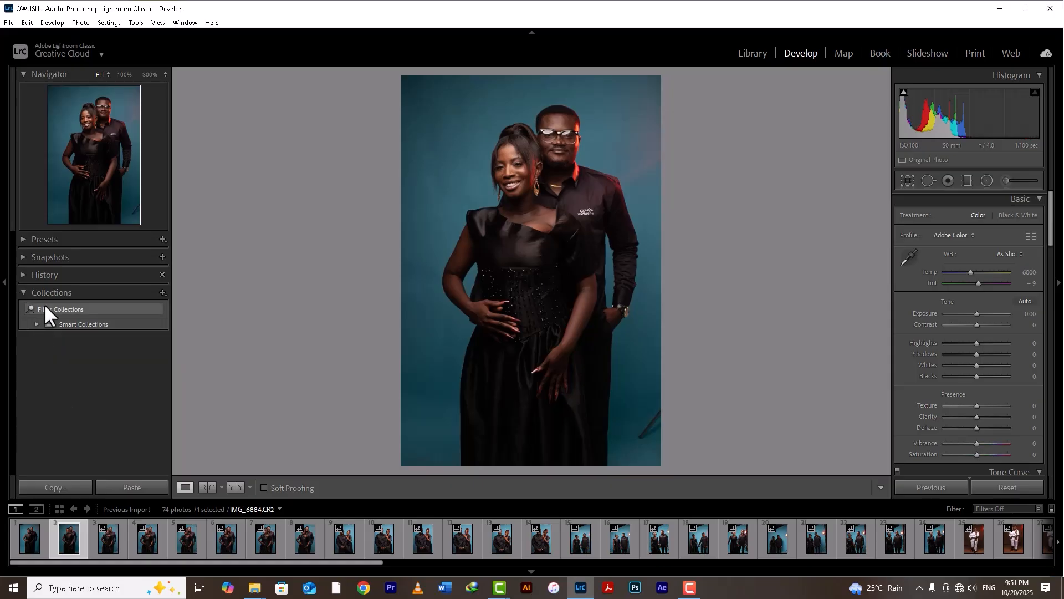
- Create a collection named with the sample client's first name, including the selected photo IMG_6884.CR2
left_click(163, 293)
left_click(184, 307)
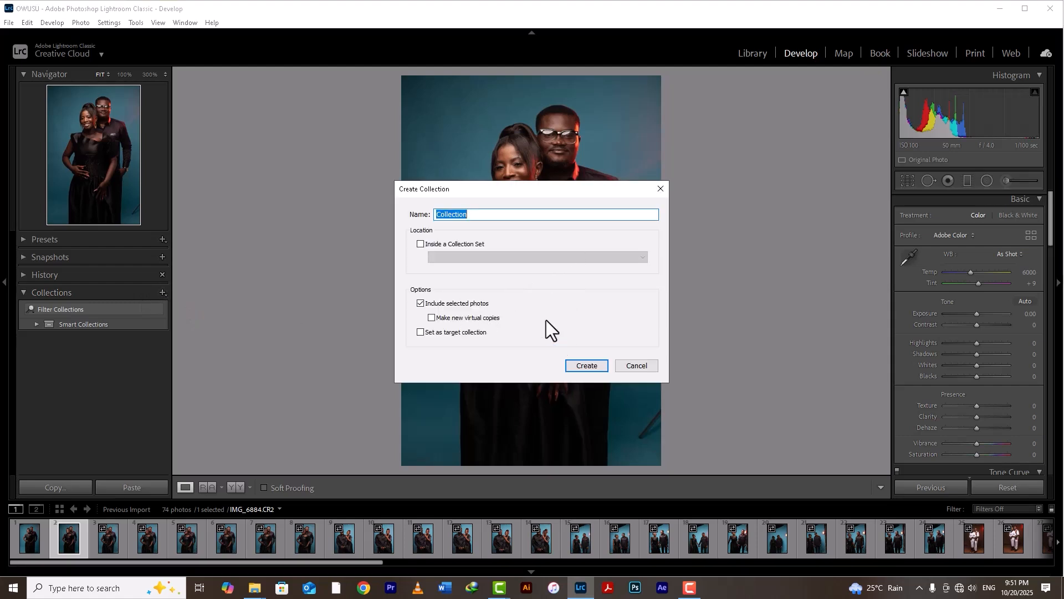
type("OWUS")
key("BackSpace")
key("BackSpace")
key("BackSpace")
key("BackSpace")
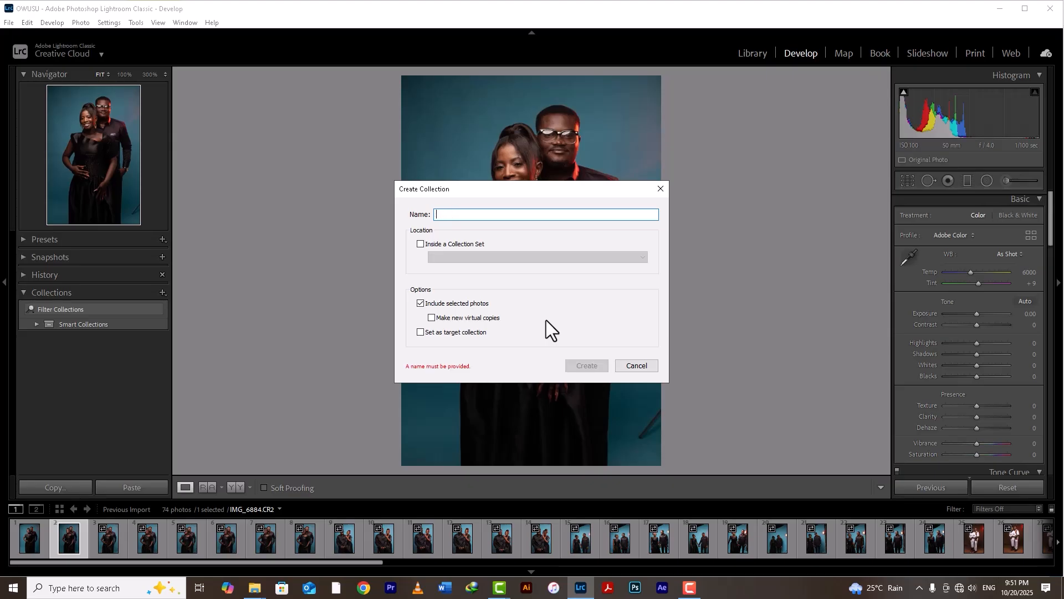
type("JOHN")
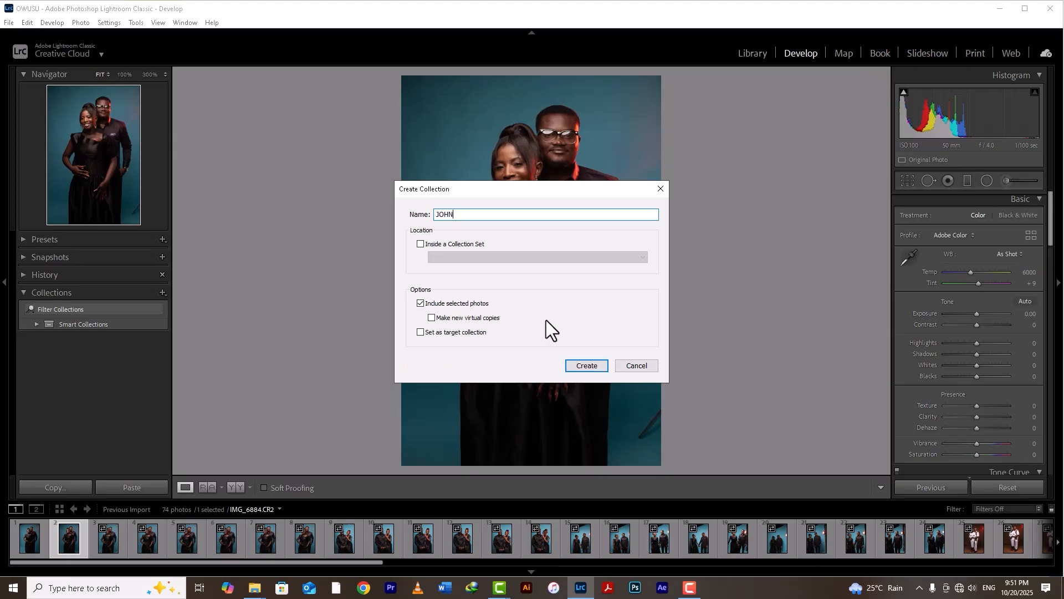
key("Return")
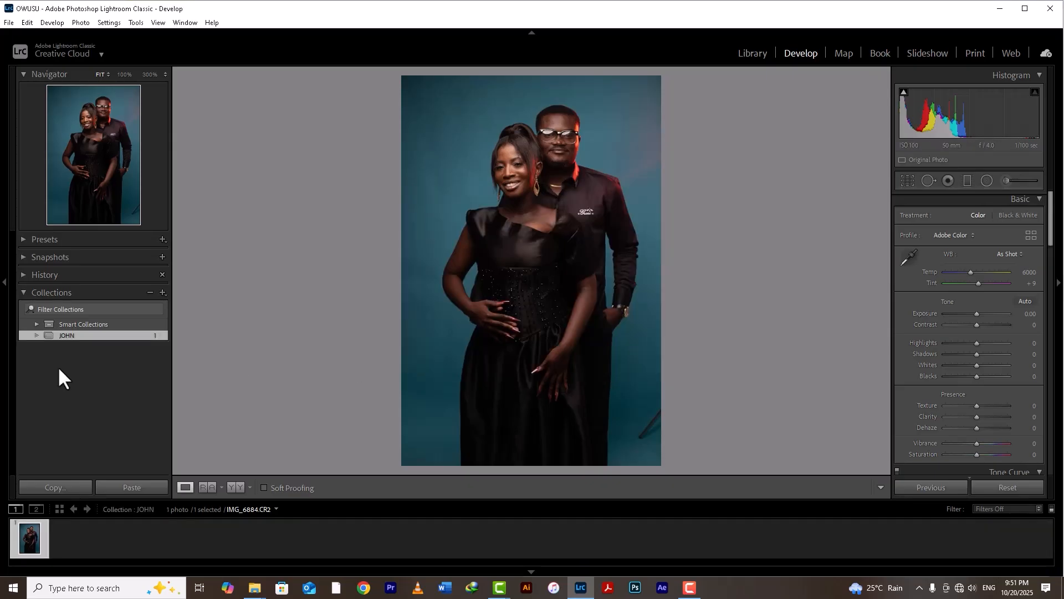
- Start a new smart collection and define its rule as Rating is three stars
left_click(37, 324)
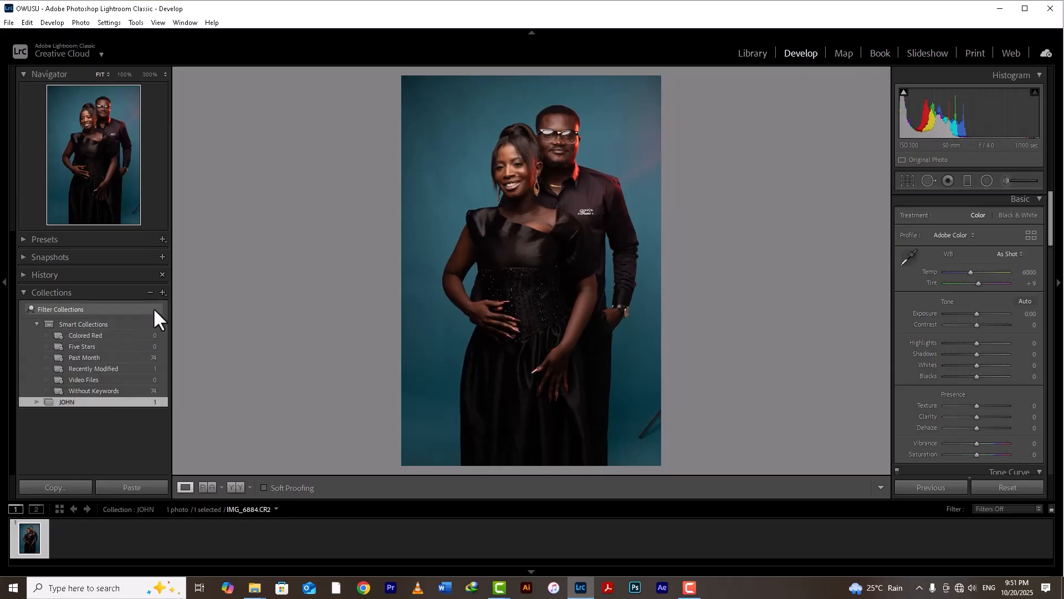
left_click(163, 292)
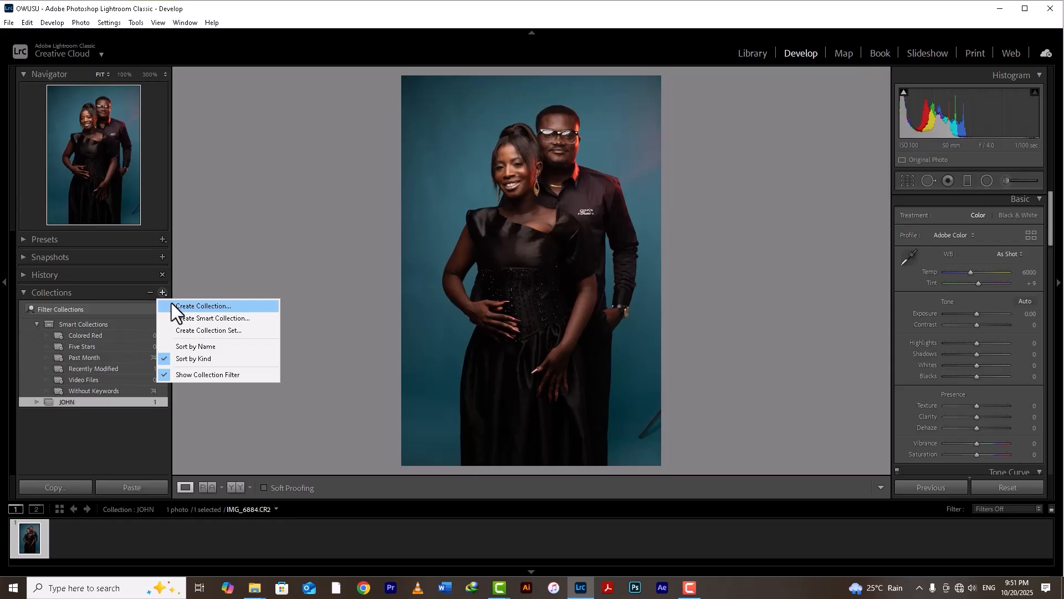
left_click(205, 316)
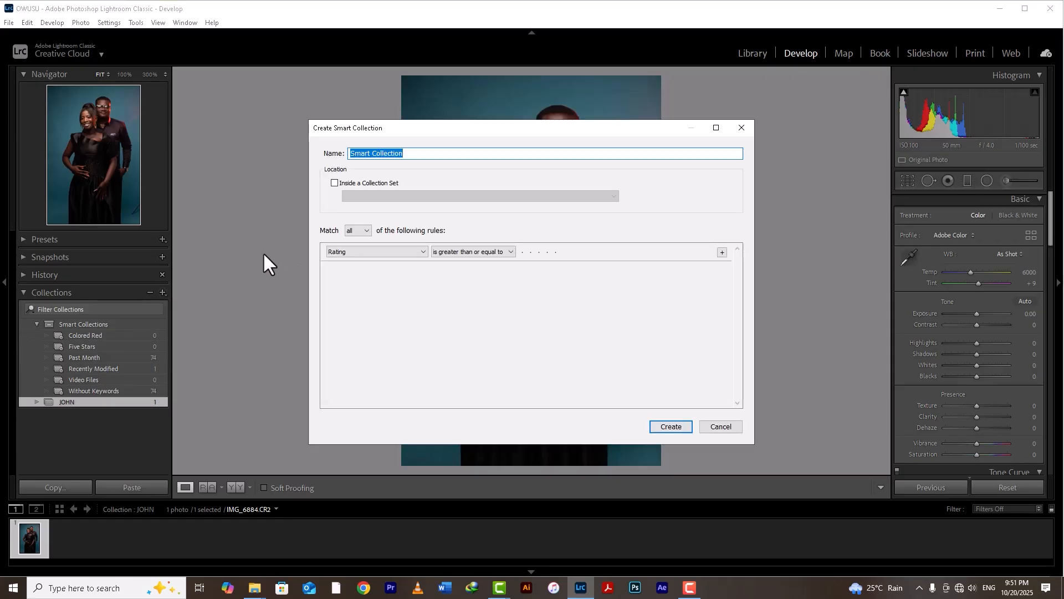
left_click(368, 251)
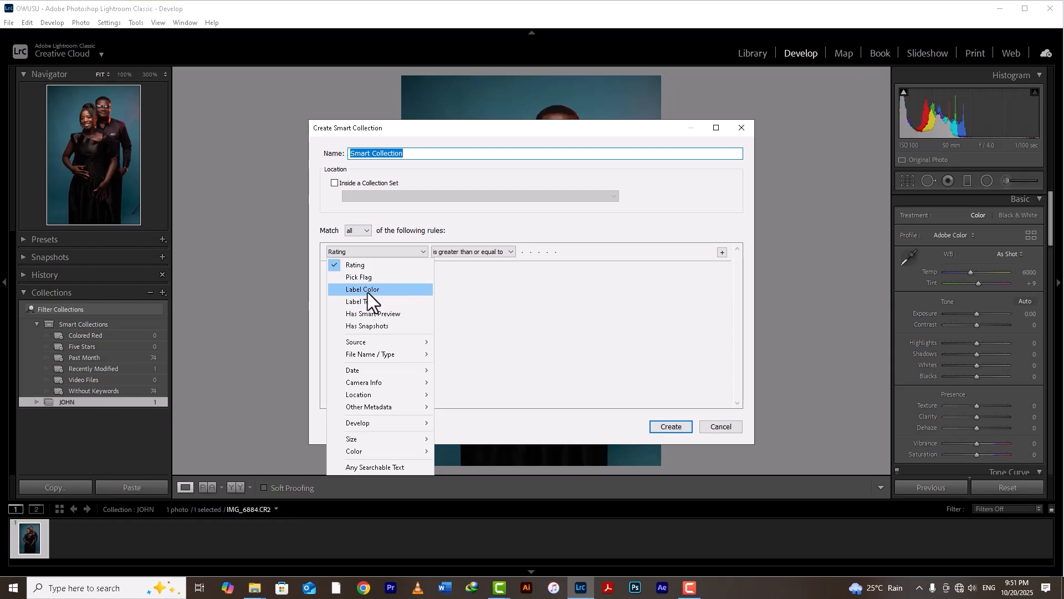
left_click(368, 266)
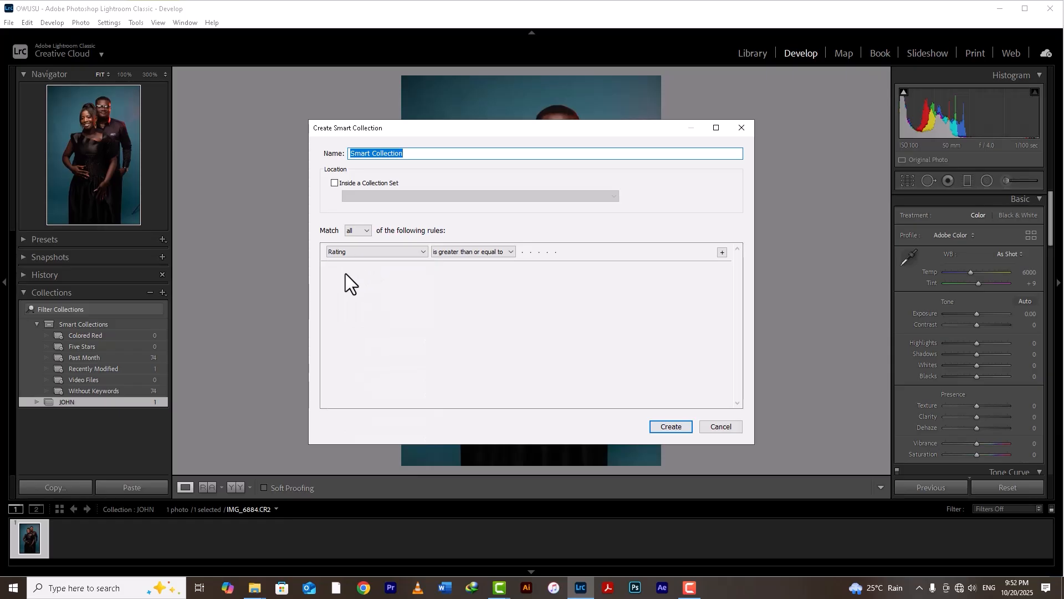
left_click(446, 254)
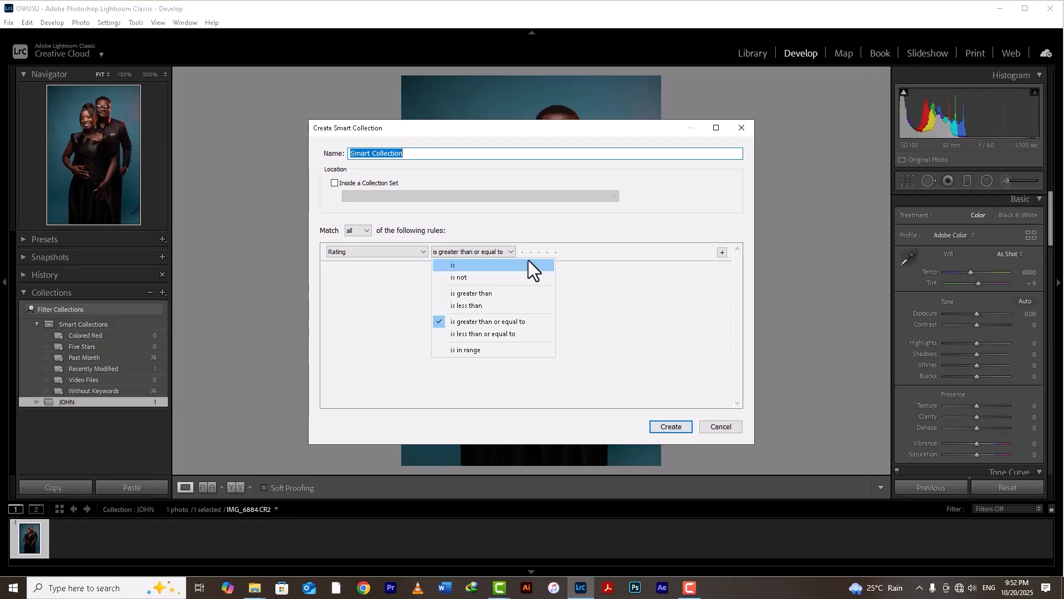
left_click(487, 265)
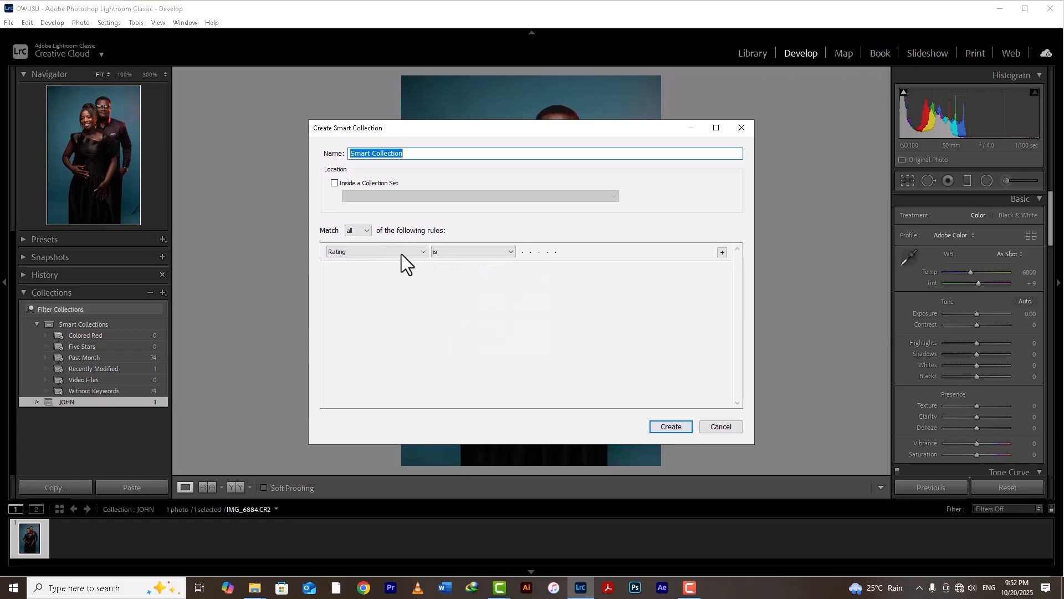
left_click(547, 253)
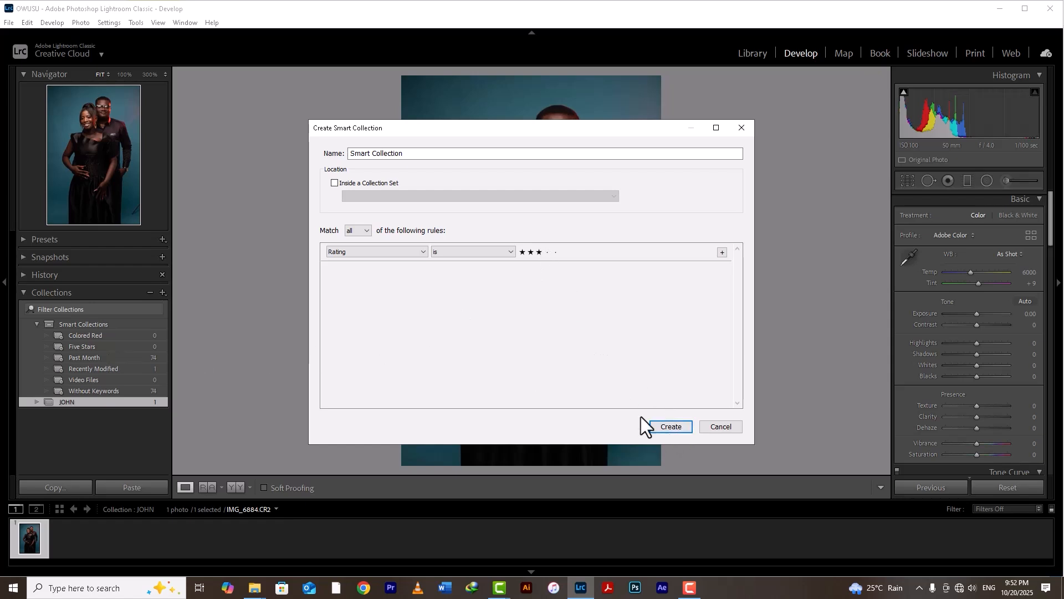
- Name the smart collection Smart Collection 3 and create it
left_click(431, 156)
left_click(430, 157)
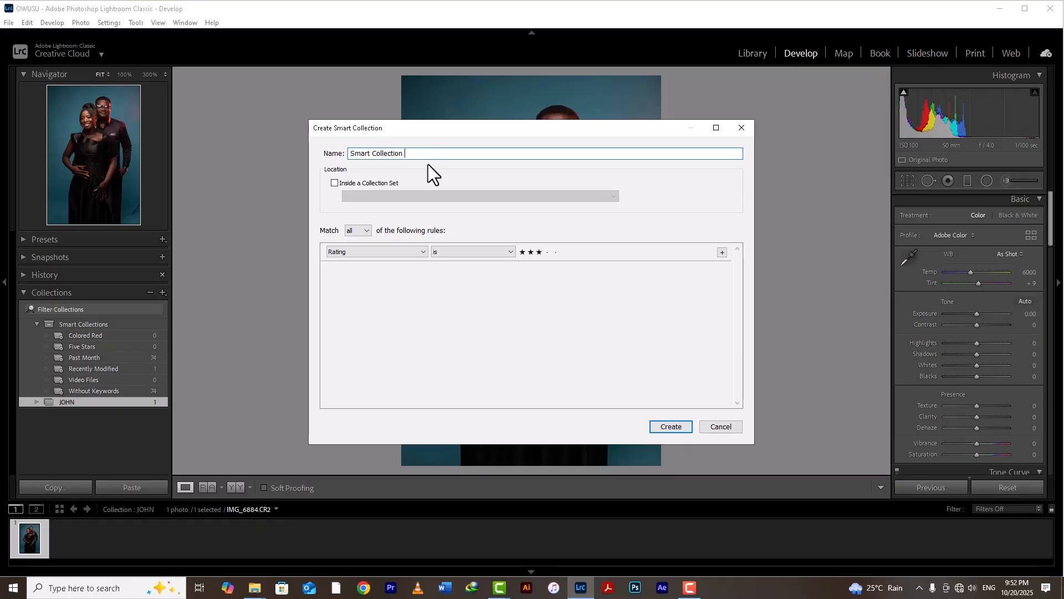
type("3")
left_click(671, 427)
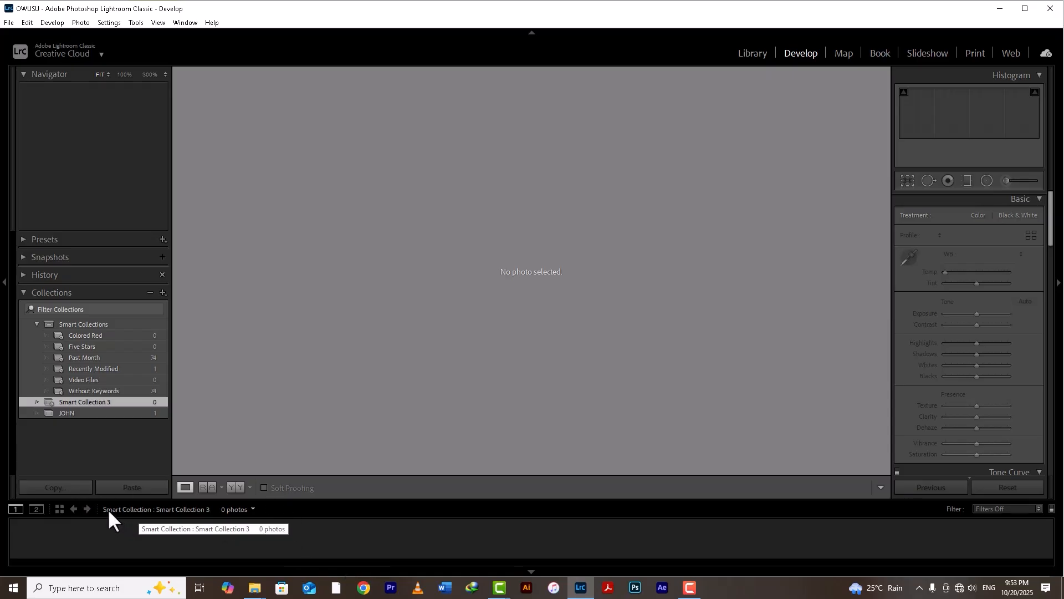
- Switch the filmstrip source to Previous Import to show the imported photos again
left_click(253, 509)
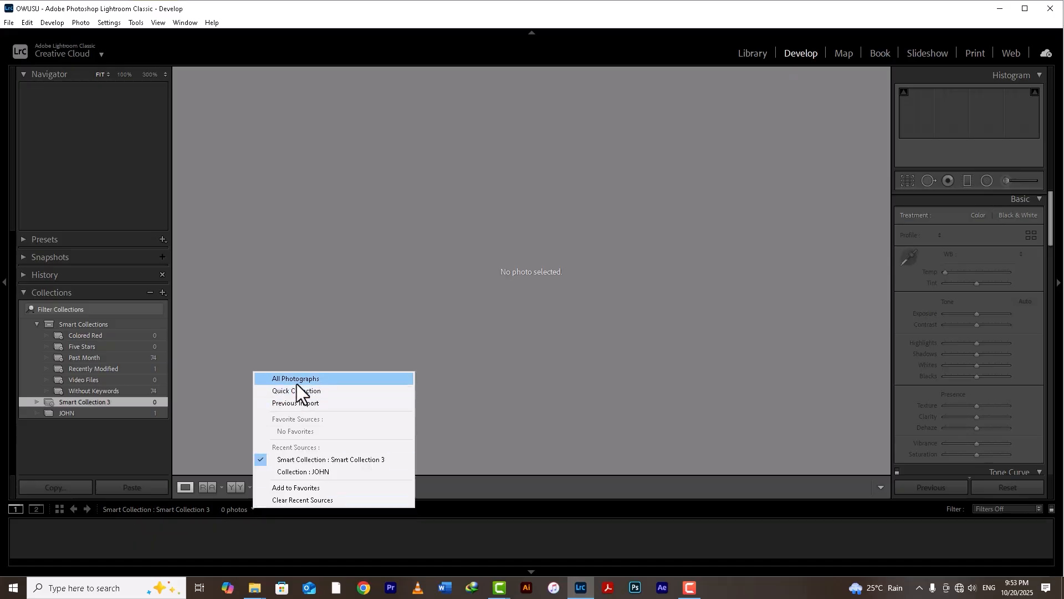
left_click(295, 402)
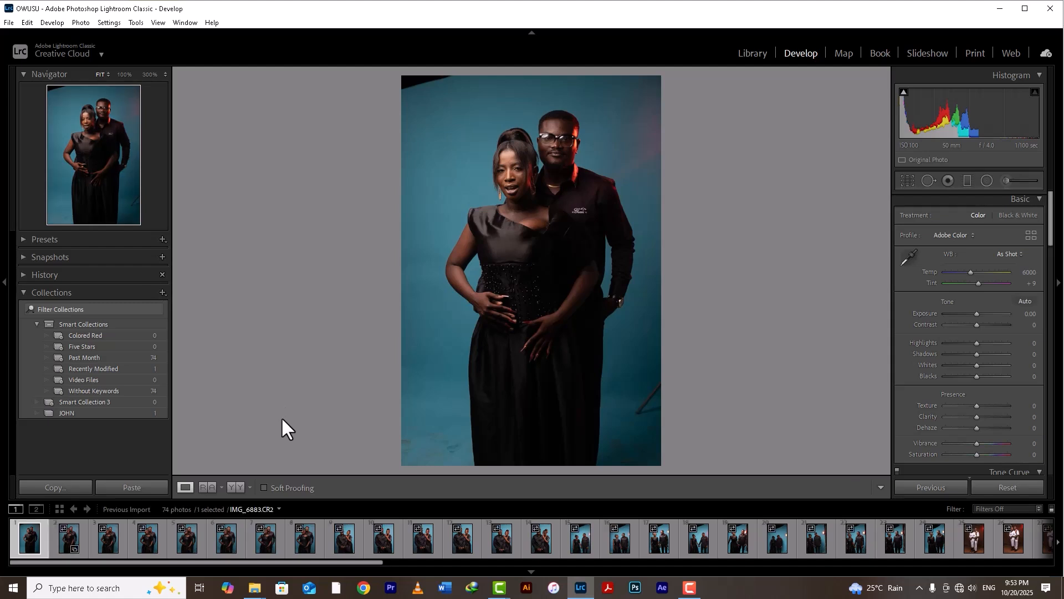
left_click(279, 508)
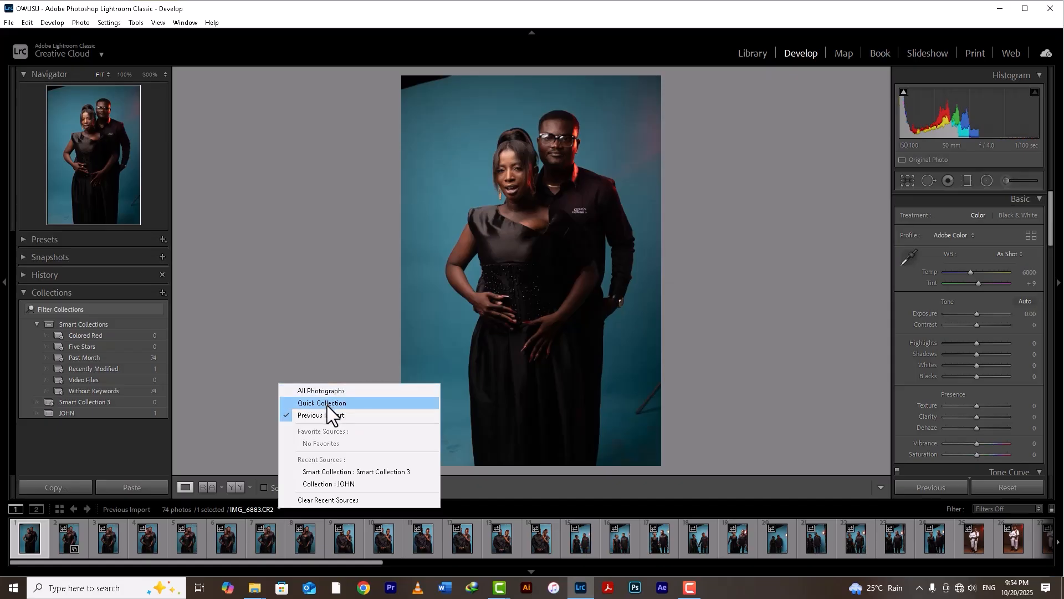
left_click(315, 415)
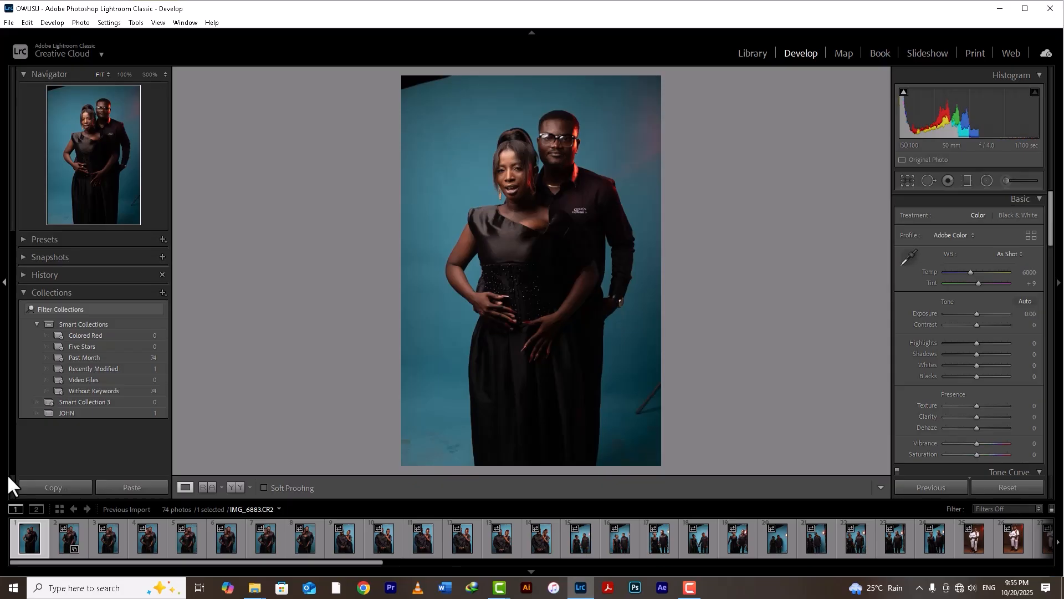
- Look through the first few imported photos and return to IMG_6883.CR2 to examine it
key("Right")
key("Right")
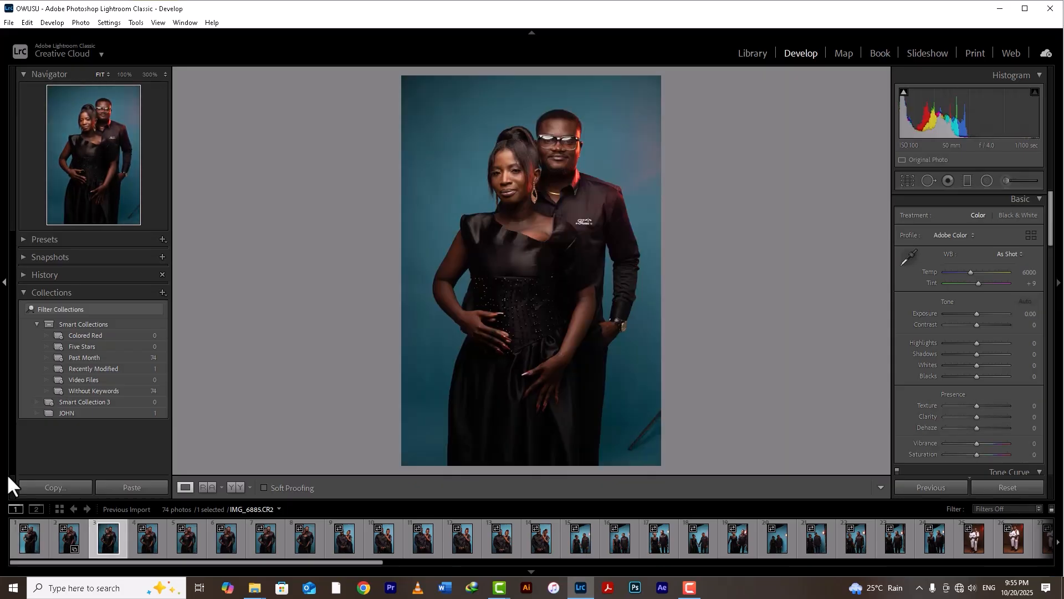
key("Right")
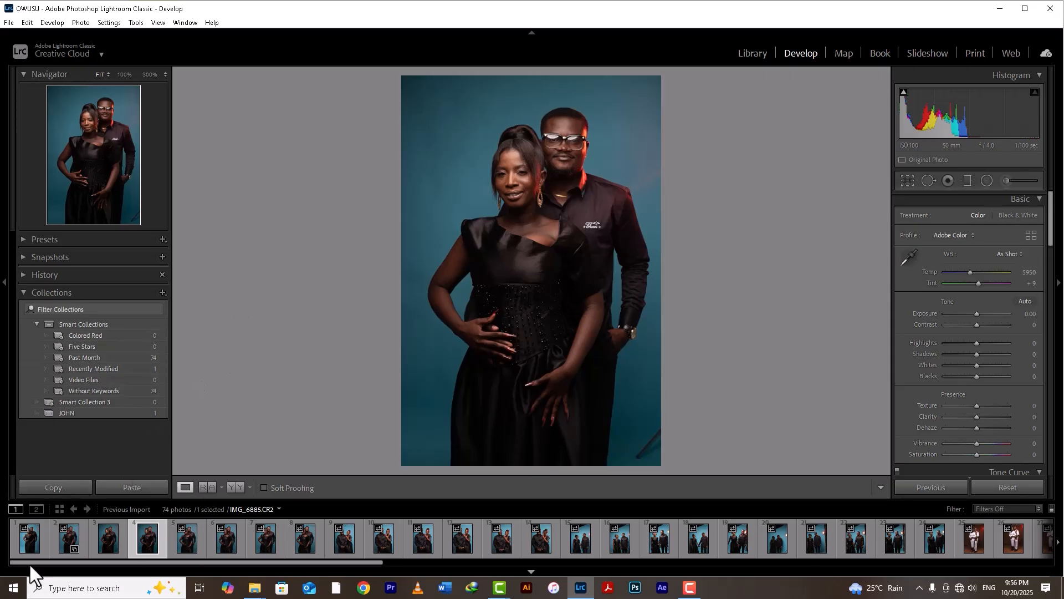
left_click(31, 540)
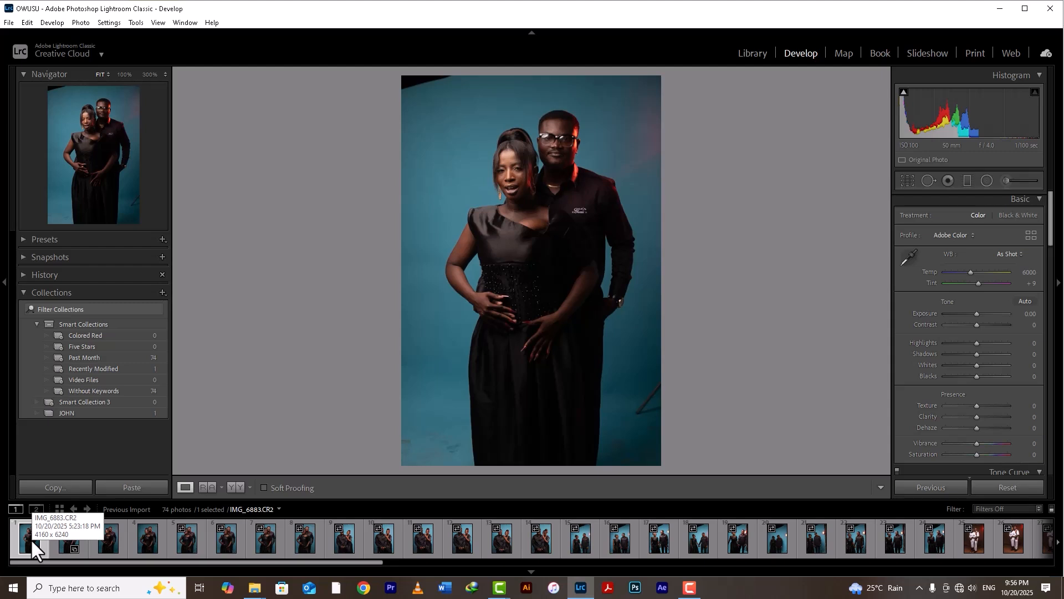
key("Right")
key("Left")
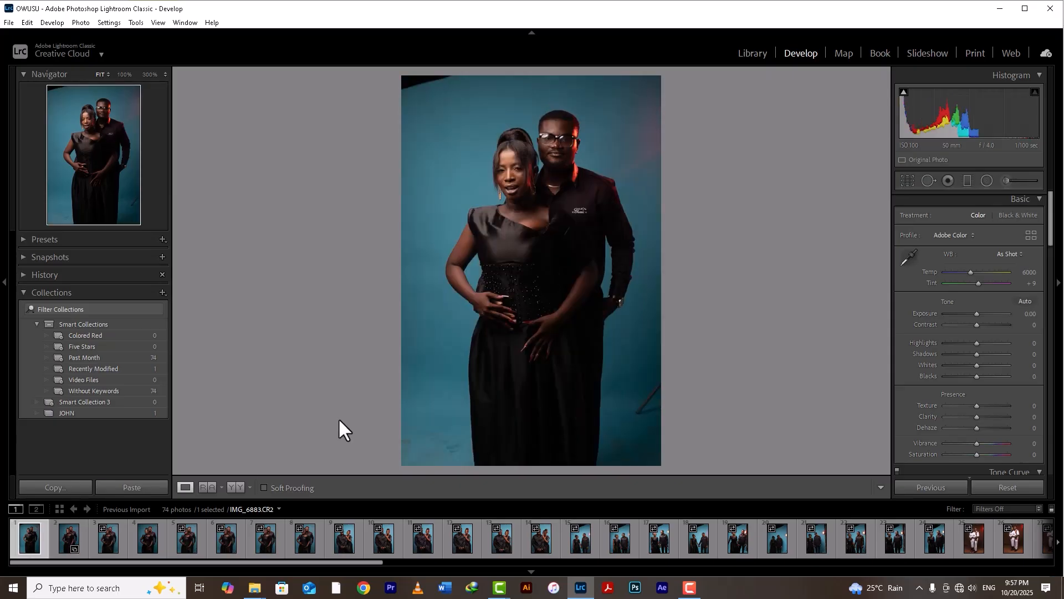
left_click(536, 190)
left_click_drag(400, 180, 454, 275)
- Go through the photos from IMG_6884.CR2 to IMG_6889.CR2 and rate IMG_6884, IMG_6885 and IMG_6888 three stars
key("Right")
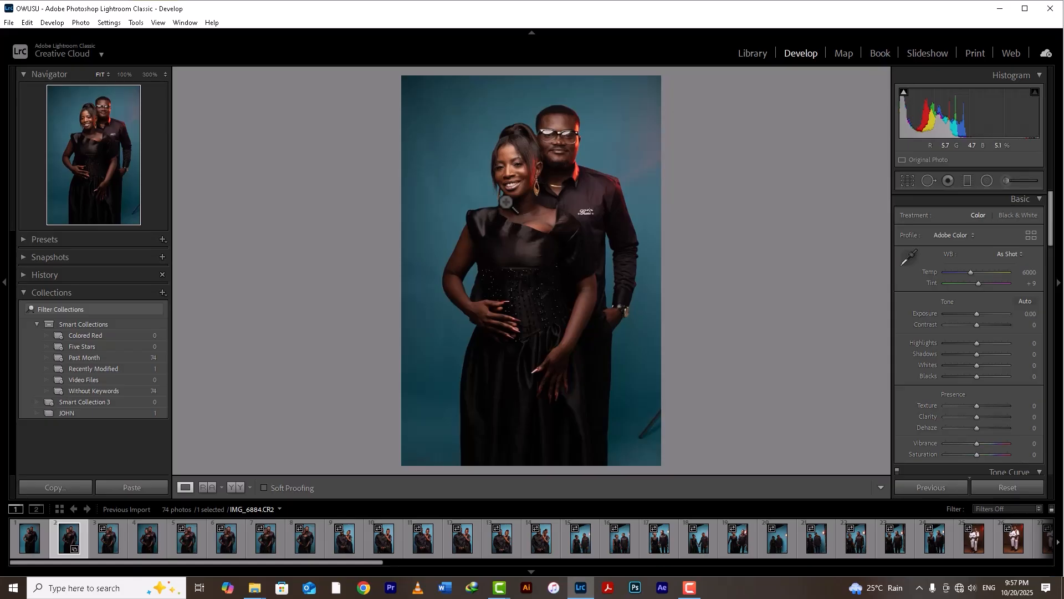
key("Right")
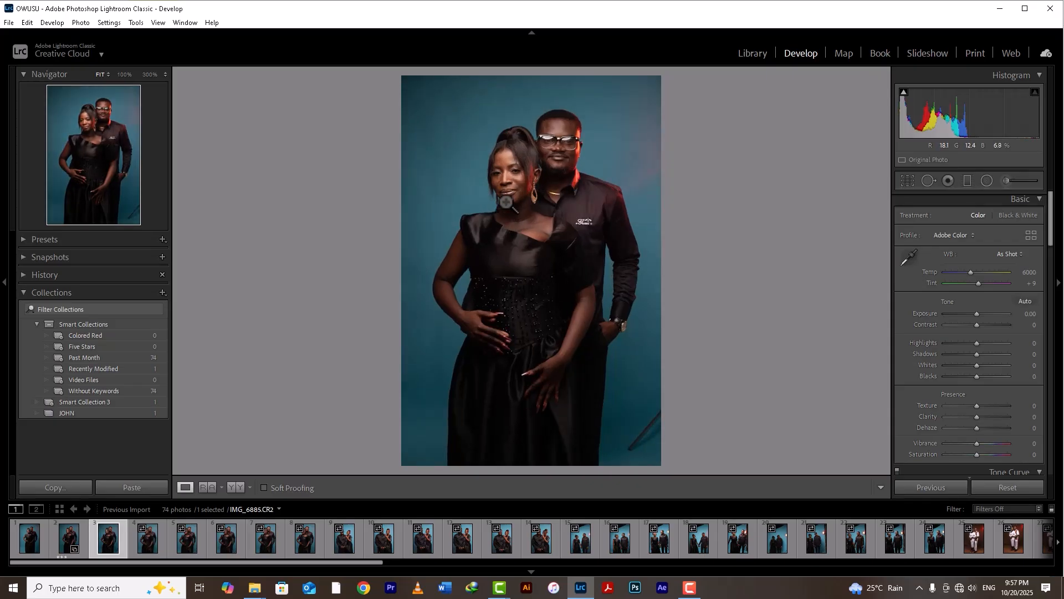
key("Right")
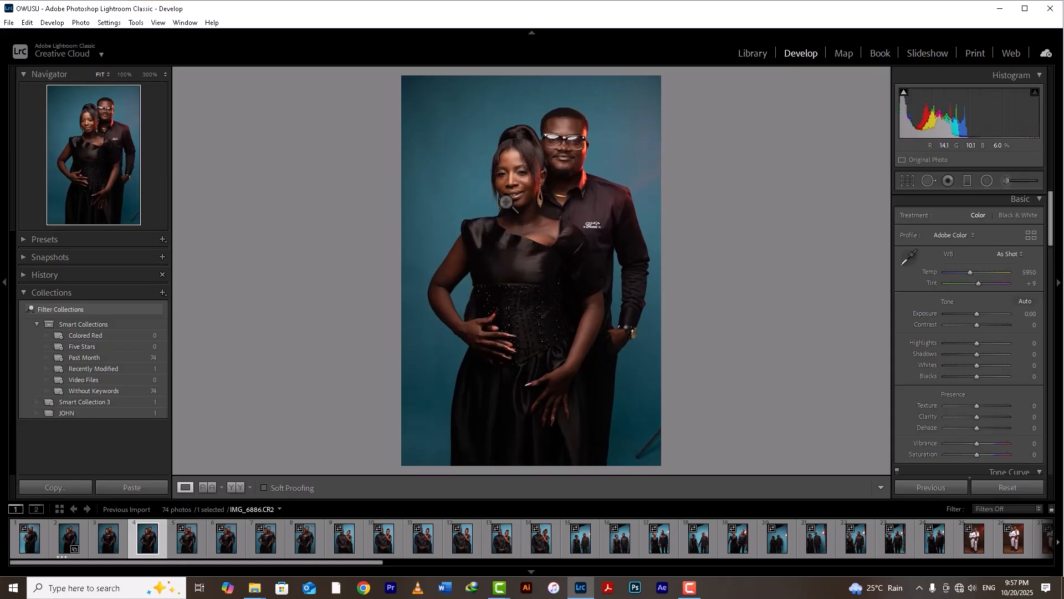
key("Right")
key("Right")
key("Right")
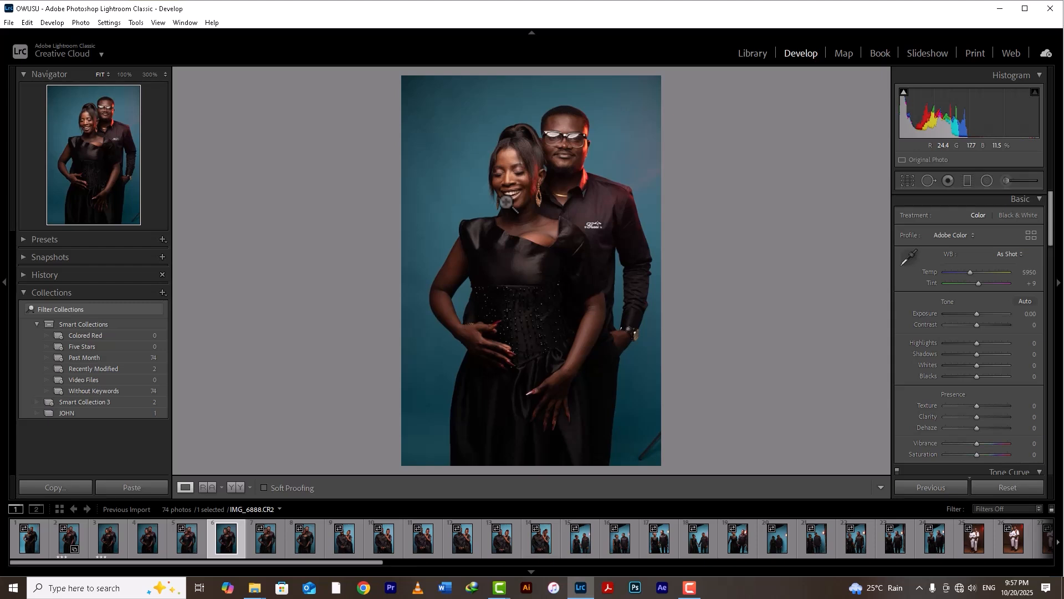
key("3")
key("Right")
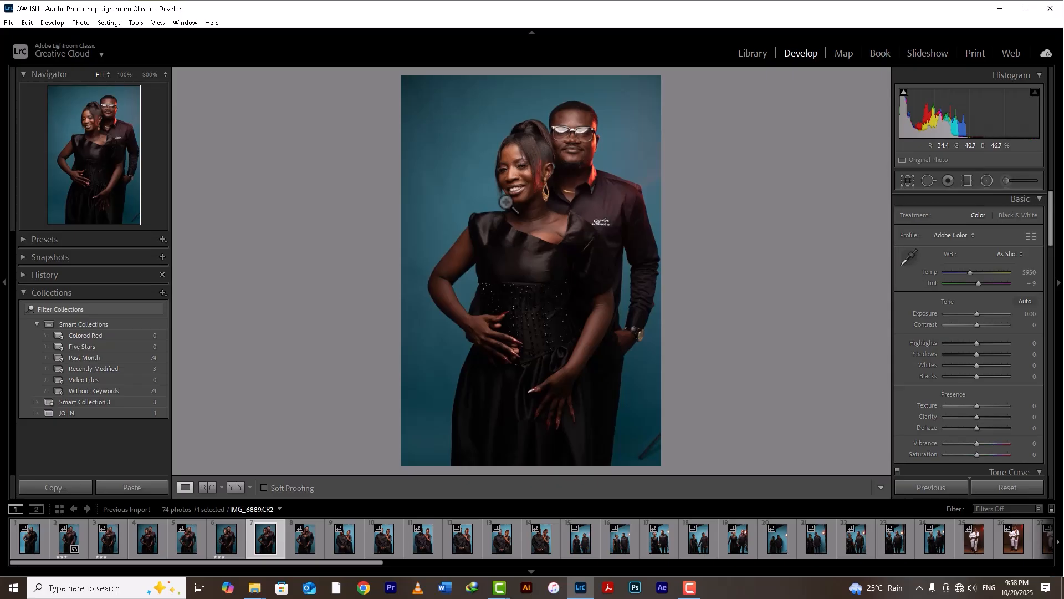
- Compare IMG_6889.CR2 with the following photo, rate IMG_6889 three stars and move on to IMG_6890.CR2
key("Right")
key("Left")
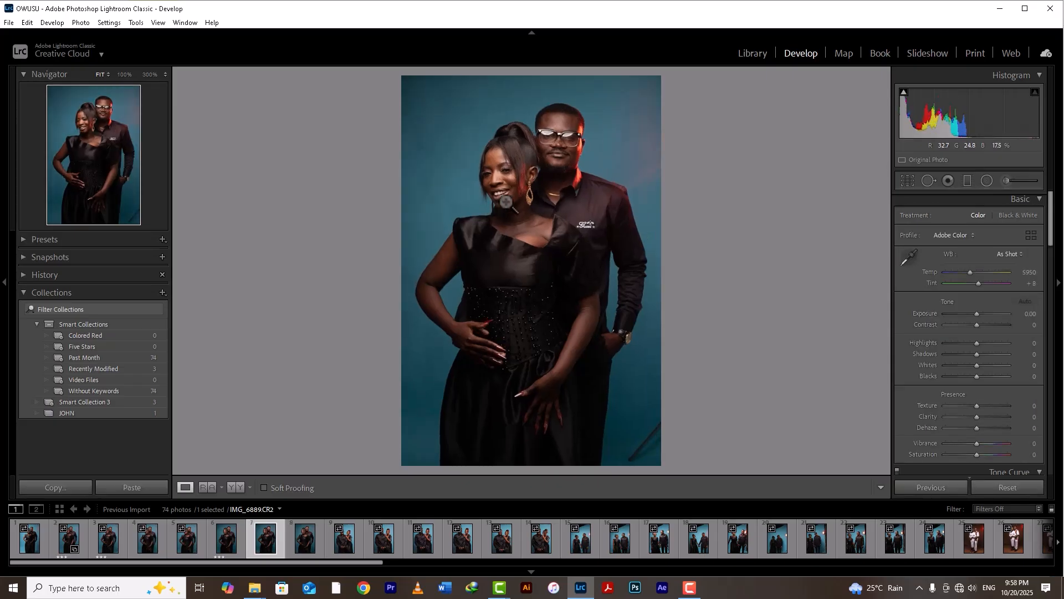
key("3")
key("Right")
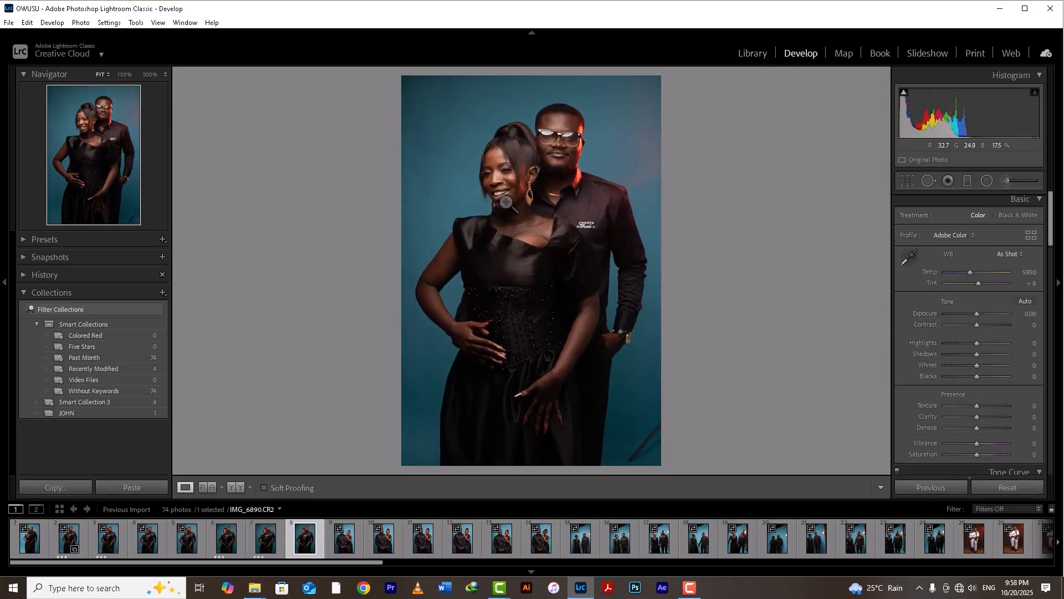
- Go through the photos from IMG_6891.CR2 to IMG_6896.CR2, rate IMG_6896 three stars and move on to the next photo
key("Right")
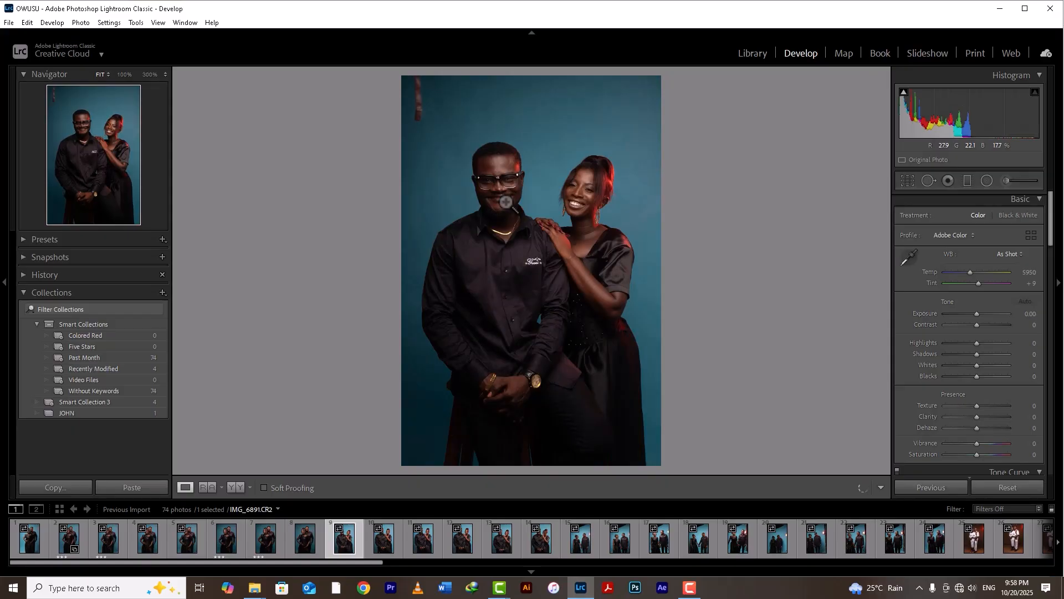
key("Right")
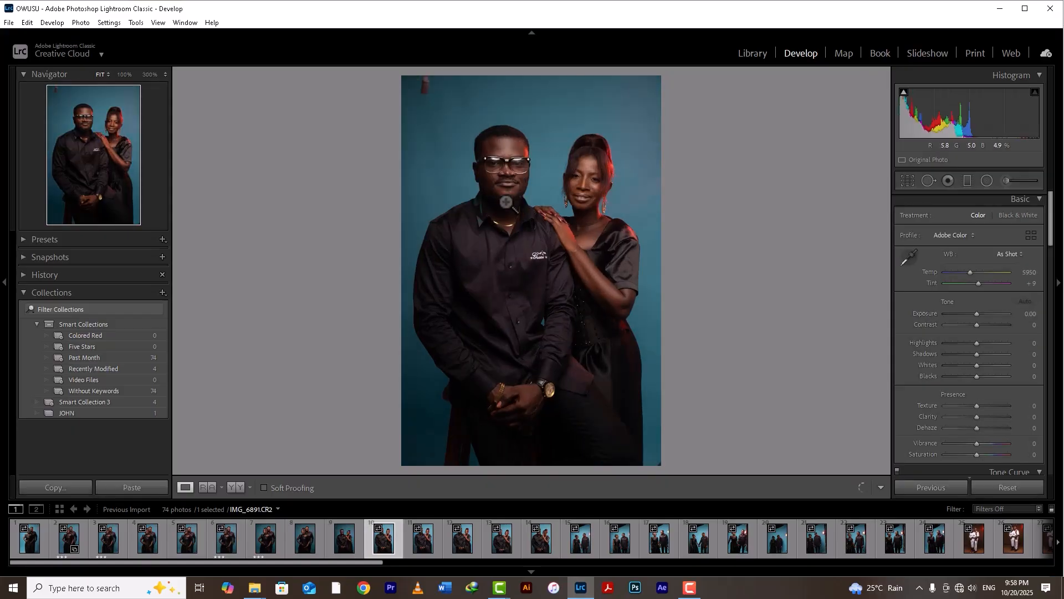
key("Right")
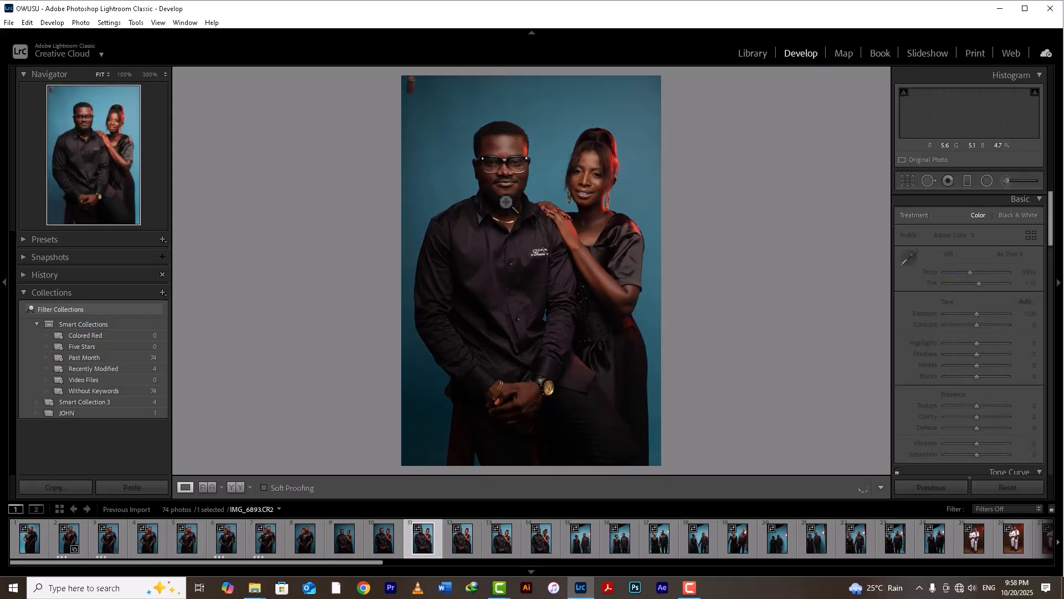
key("Right")
key("Right")
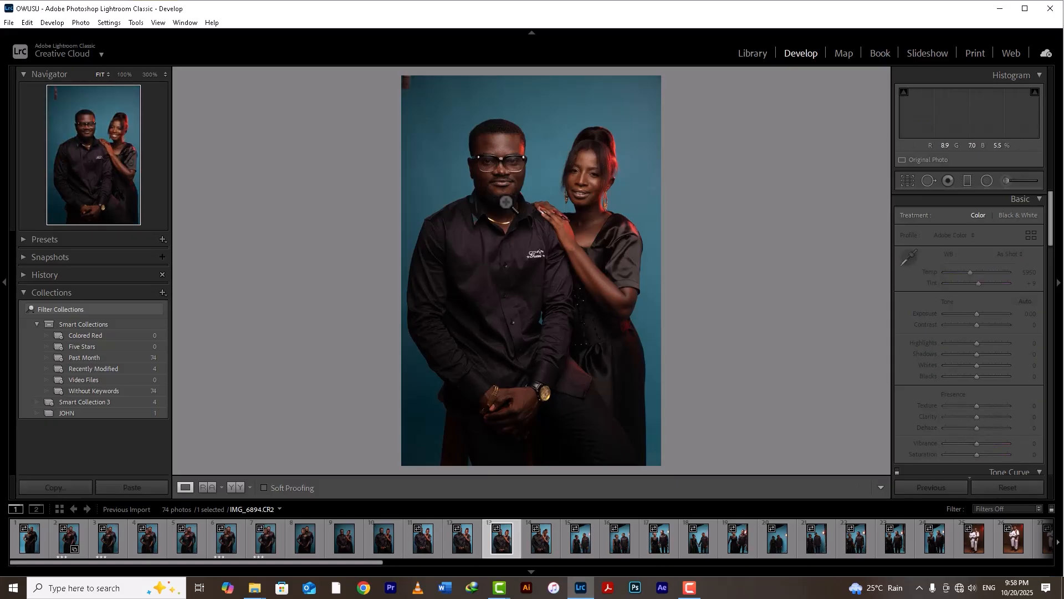
key("Right")
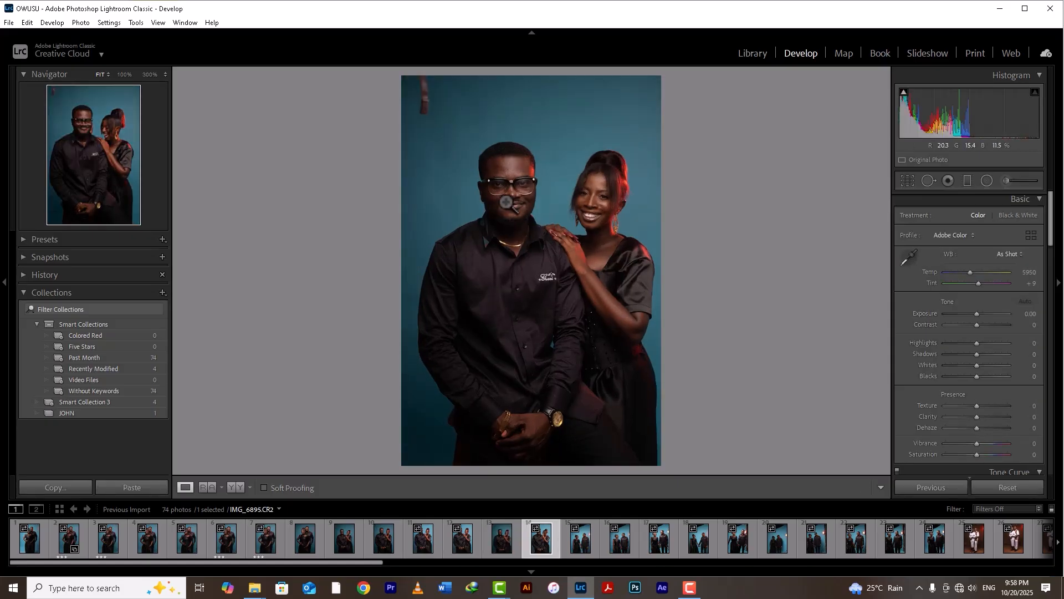
key("Right")
key("Left")
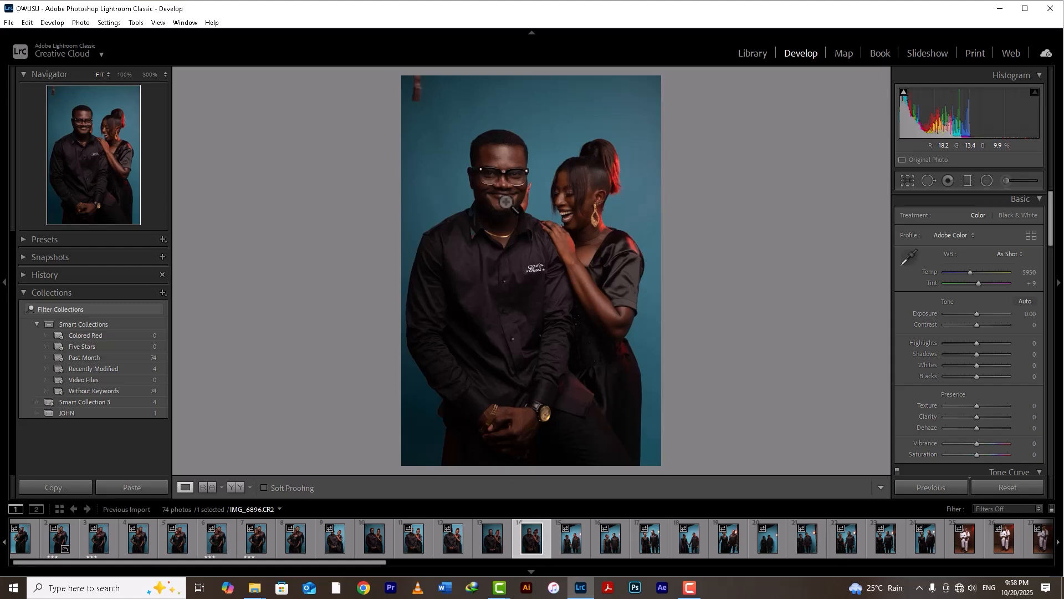
key("Right")
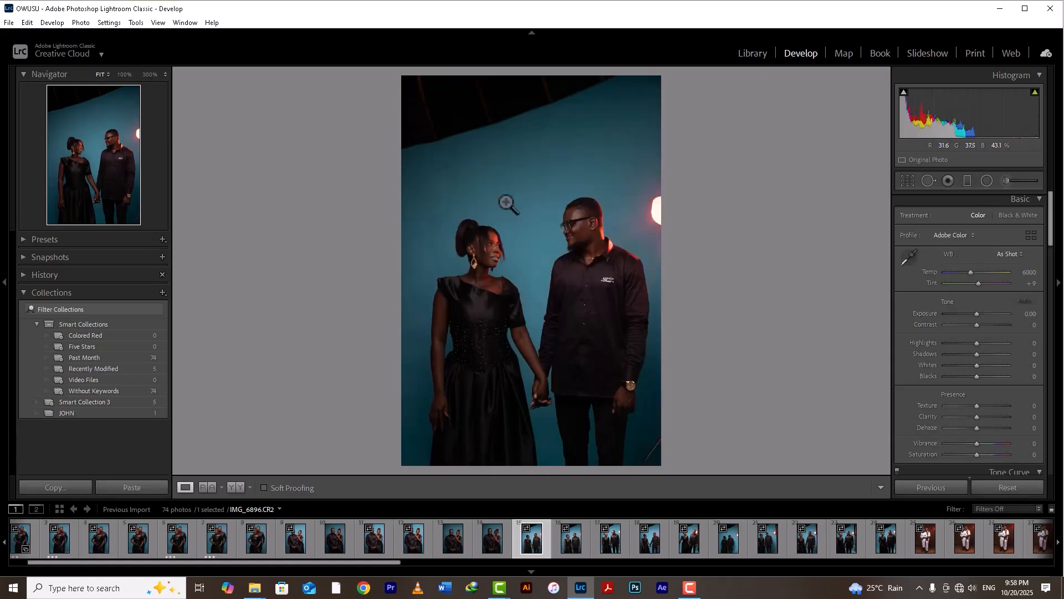
- Look through the standing hand-holding shots from IMG_6898.CR2 to IMG_6906.CR2 to judge poses and expressions
key("Right")
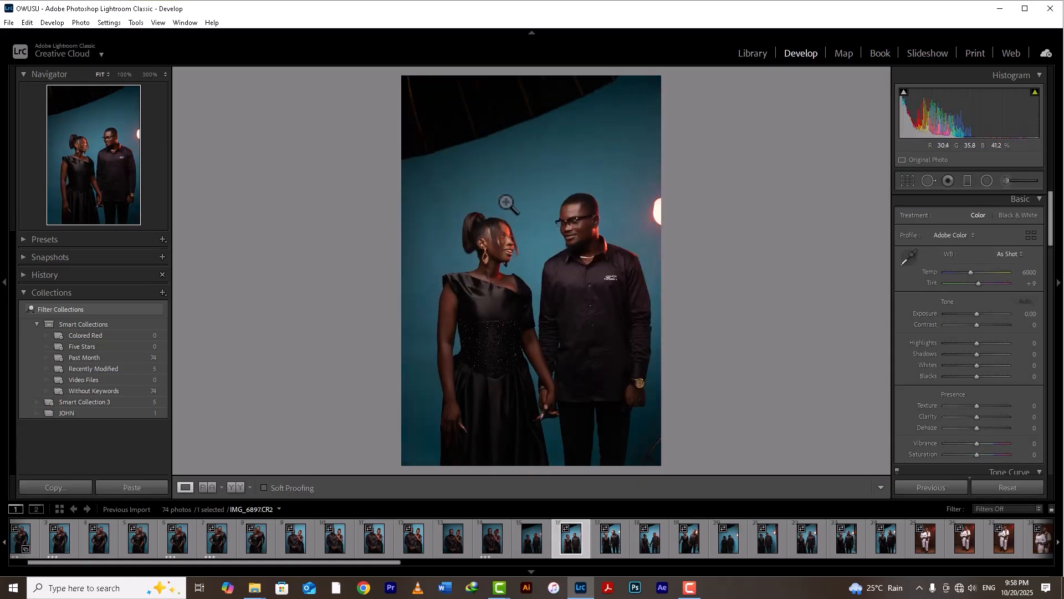
key("Right")
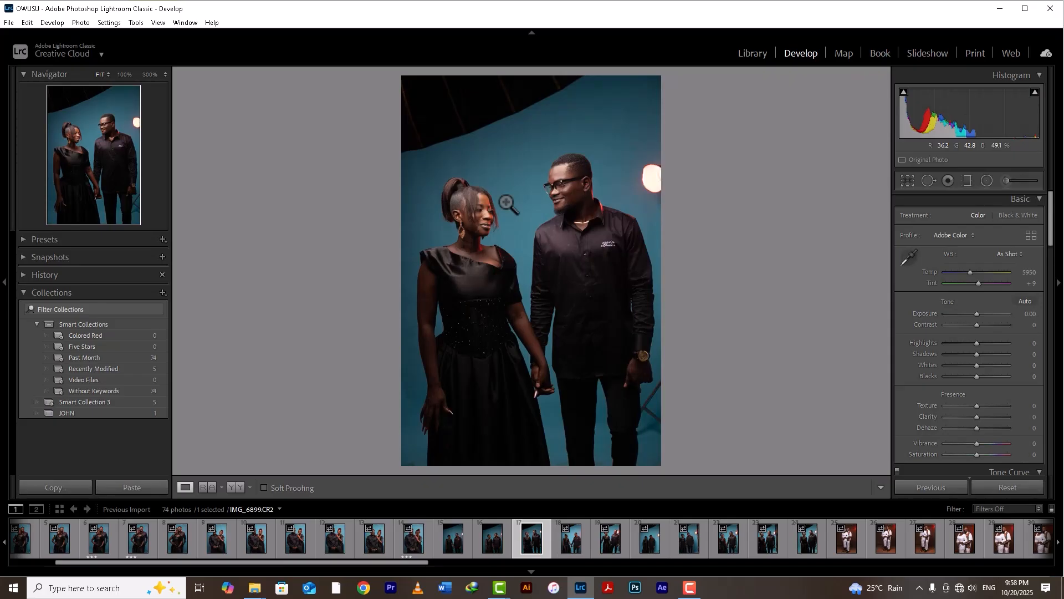
key("Right")
key("Right")
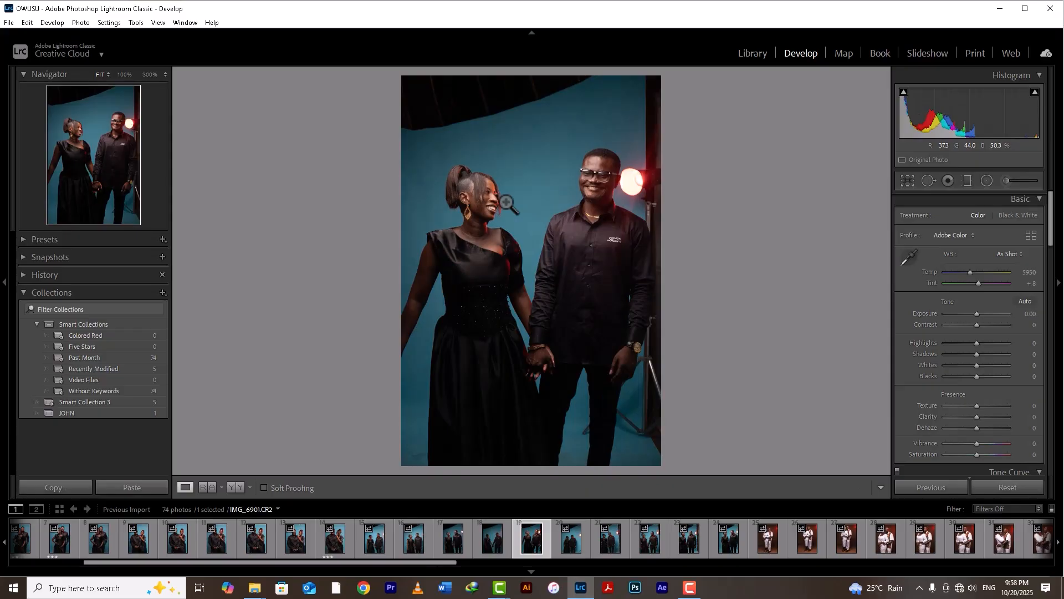
key("Right")
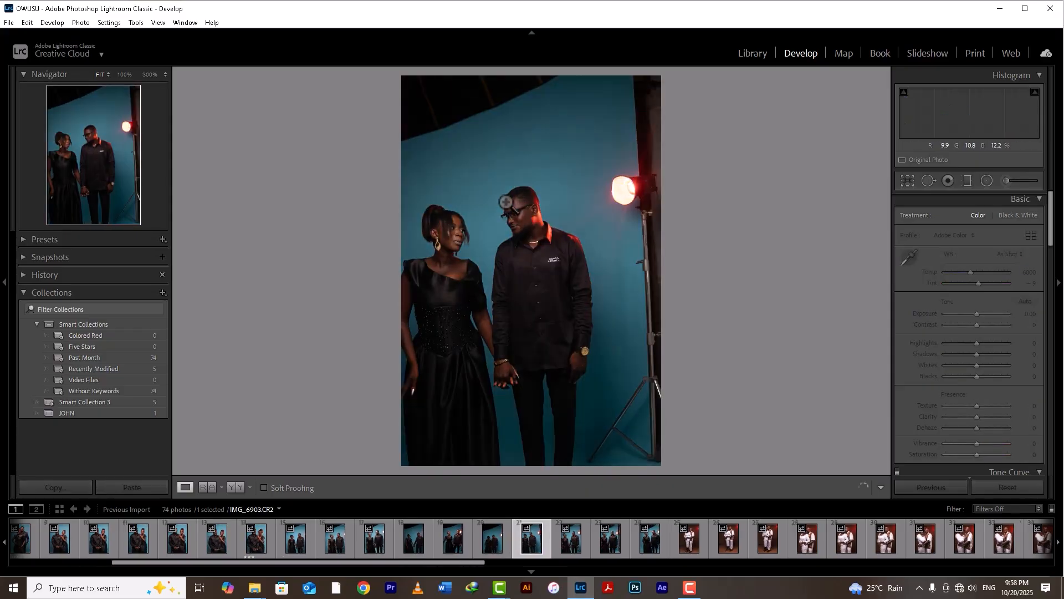
key("Right")
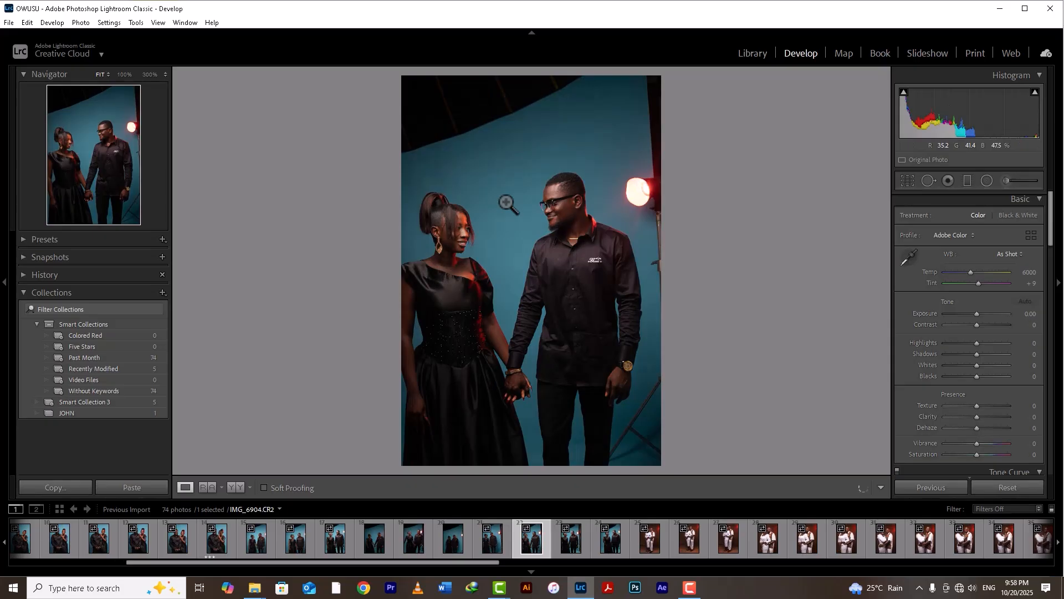
key("Right")
key("Right")
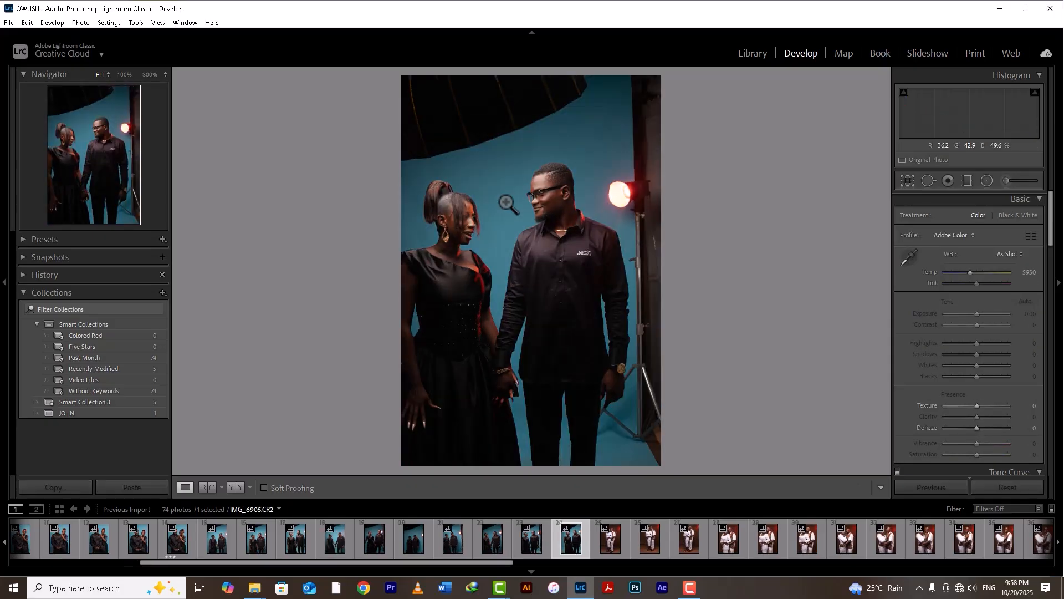
key("Right")
key("Left")
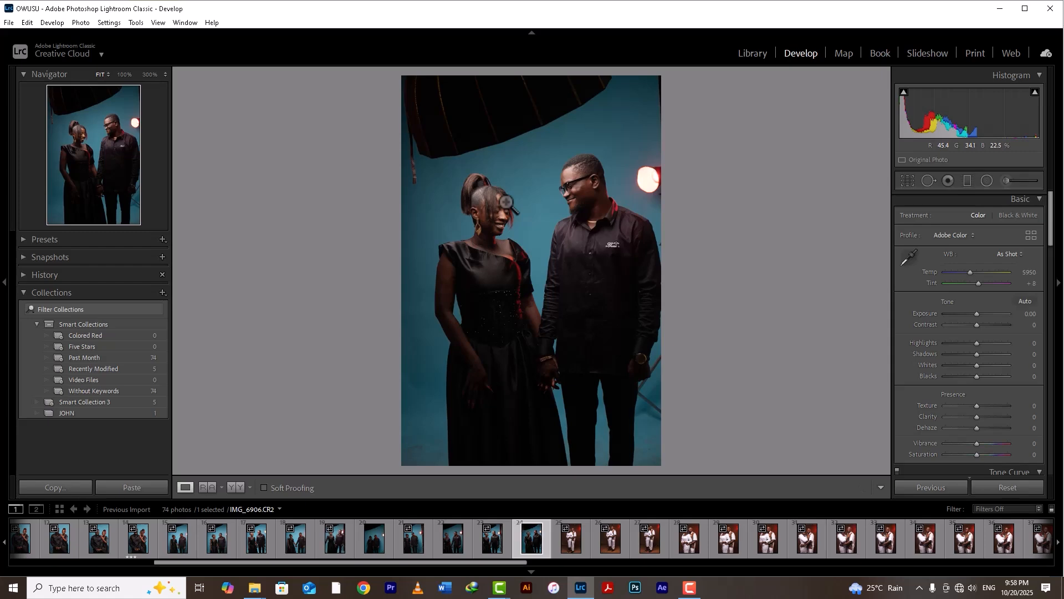
- Compare the photos from IMG_6903.CR2 to IMG_6906.CR2, rate IMG_6906 three stars and move on to IMG_6907.CR2
key("Left")
key("Right")
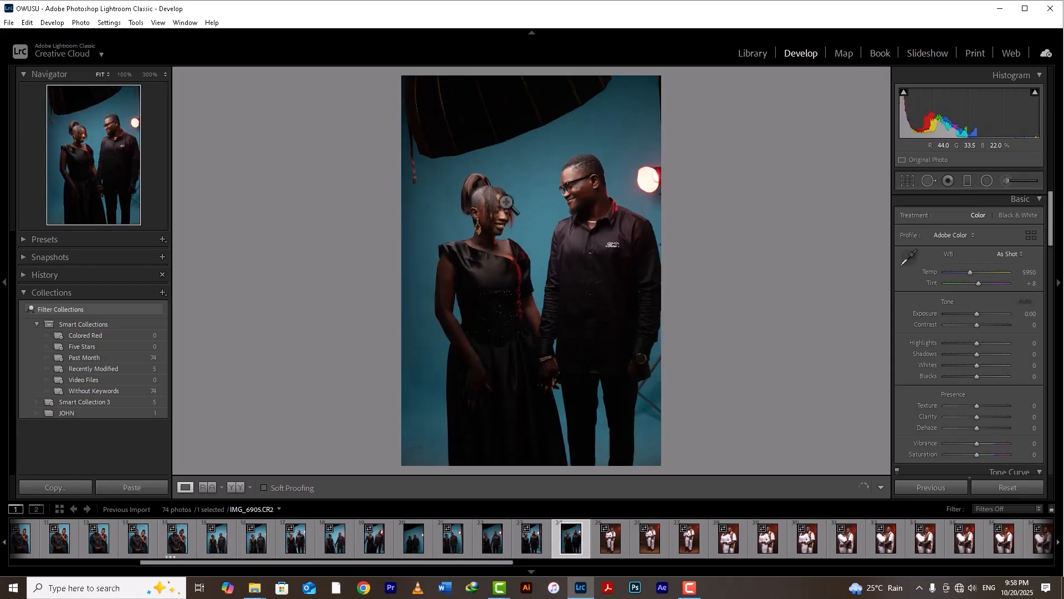
key("Left")
key("Left")
key("Left")
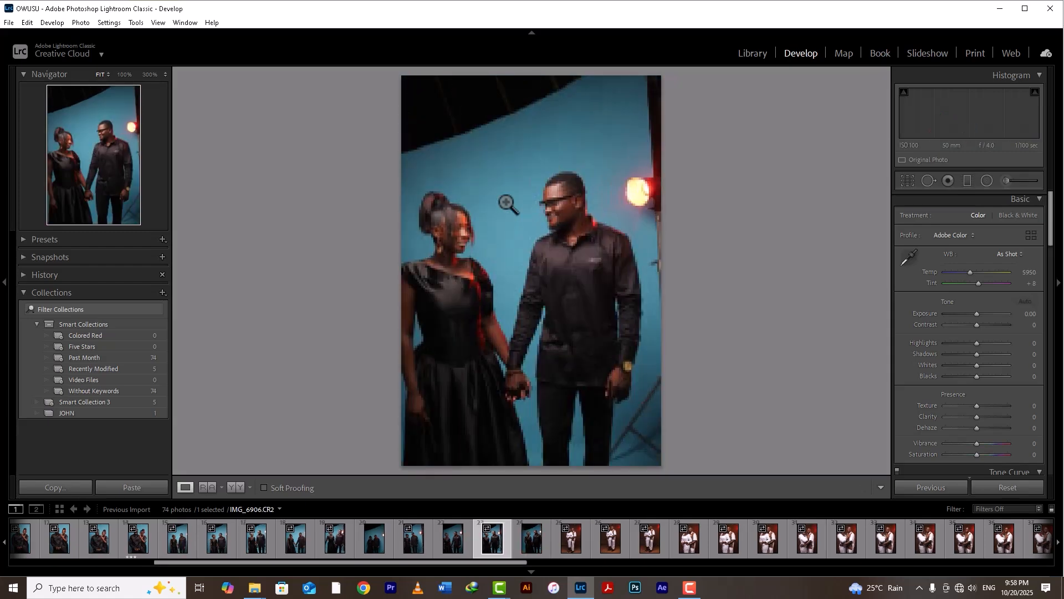
key("Left")
key("Left")
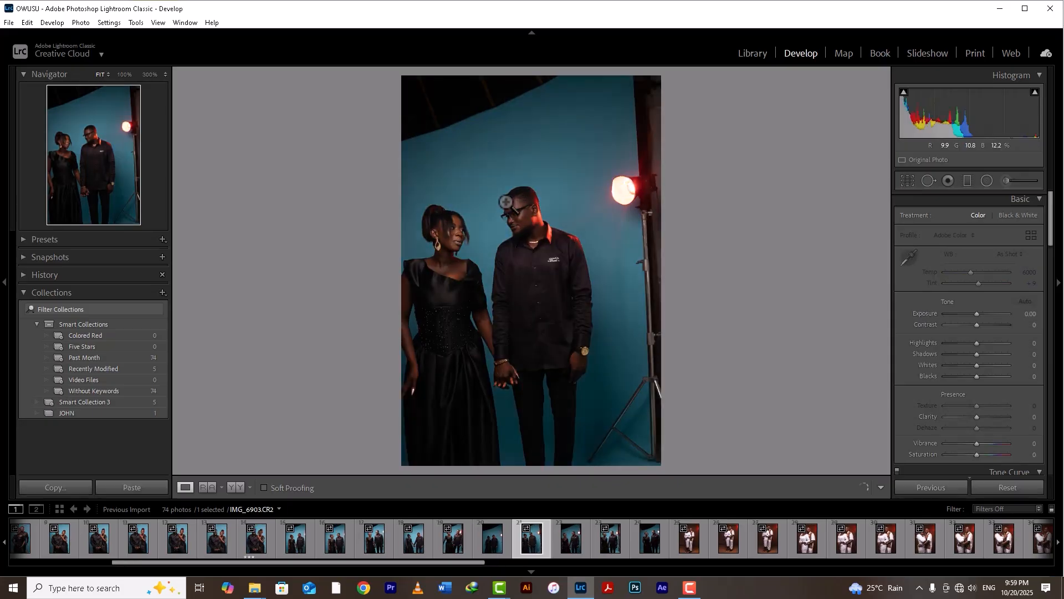
key("Right")
key("Right")
key("Right")
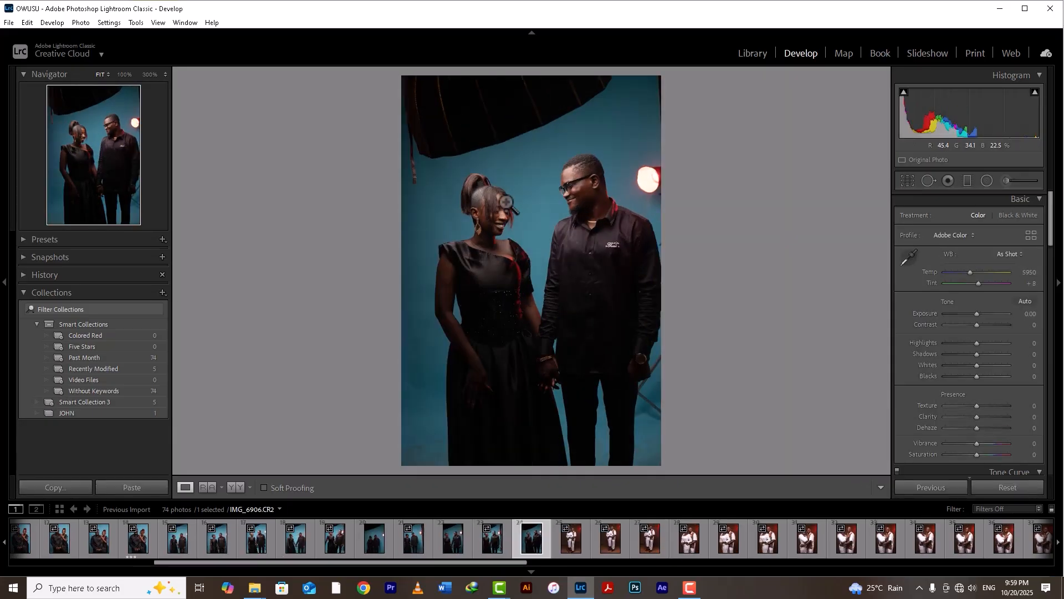
key("Right")
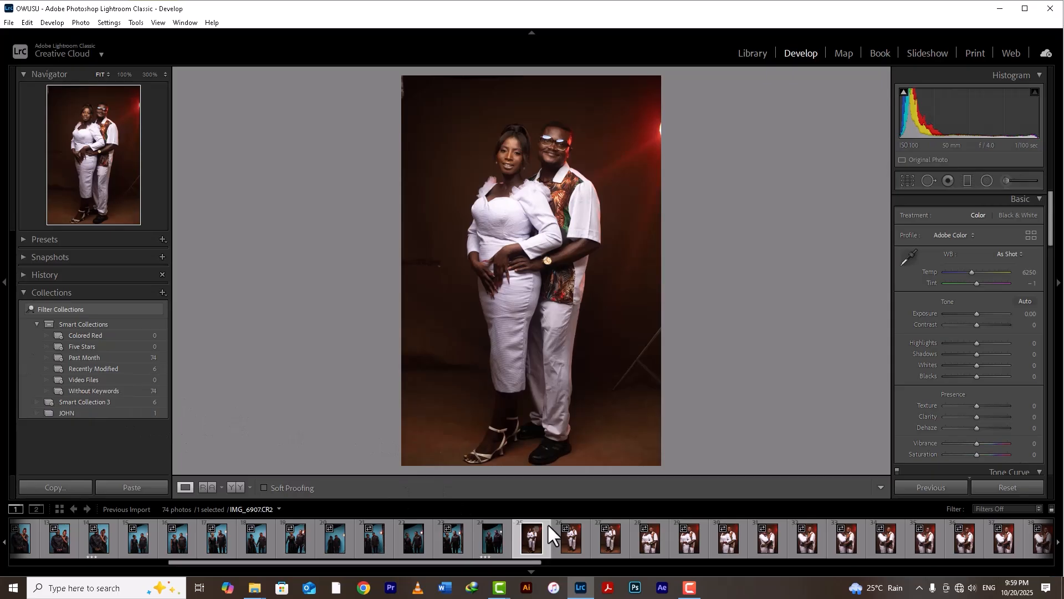
- Hide the module picker to enlarge the photo view and compare the white-outfit shots IMG_6907.CR2, IMG_6908.CR2 and IMG_6909.CR2
key("Right")
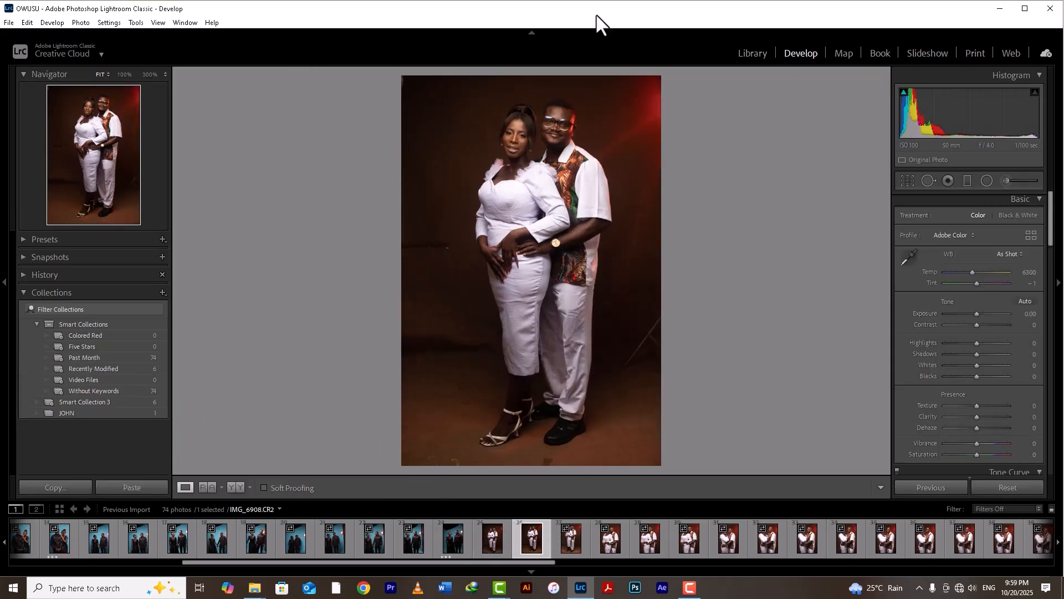
left_click(533, 32)
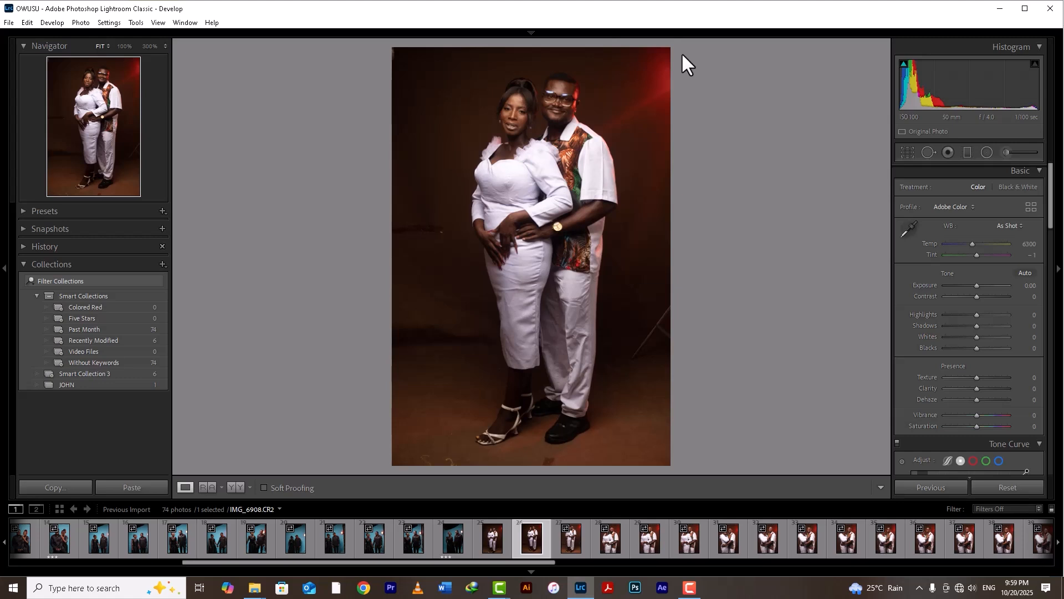
key("Right")
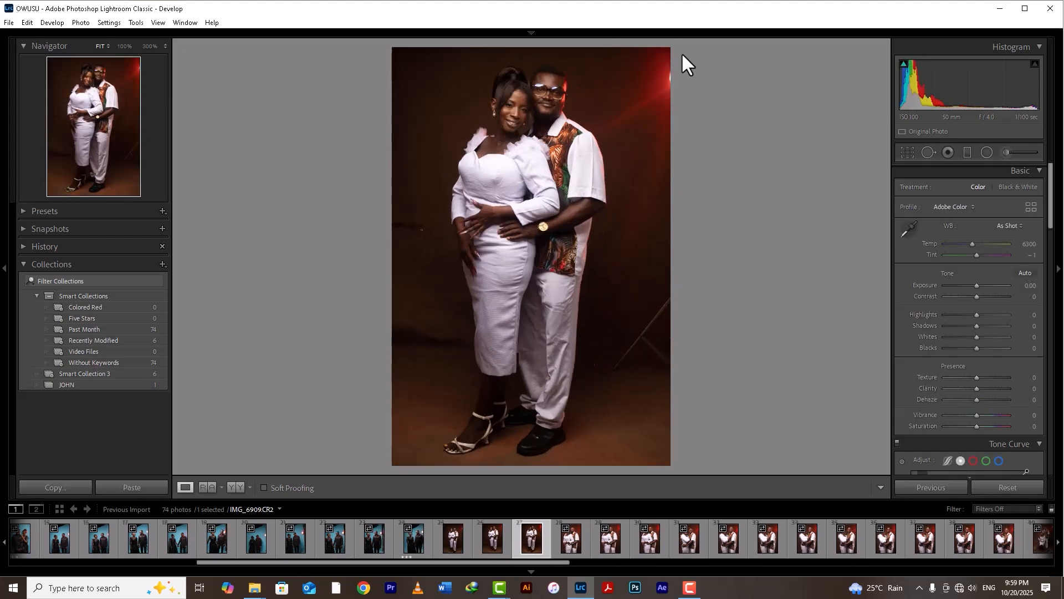
key("Left")
key("Left")
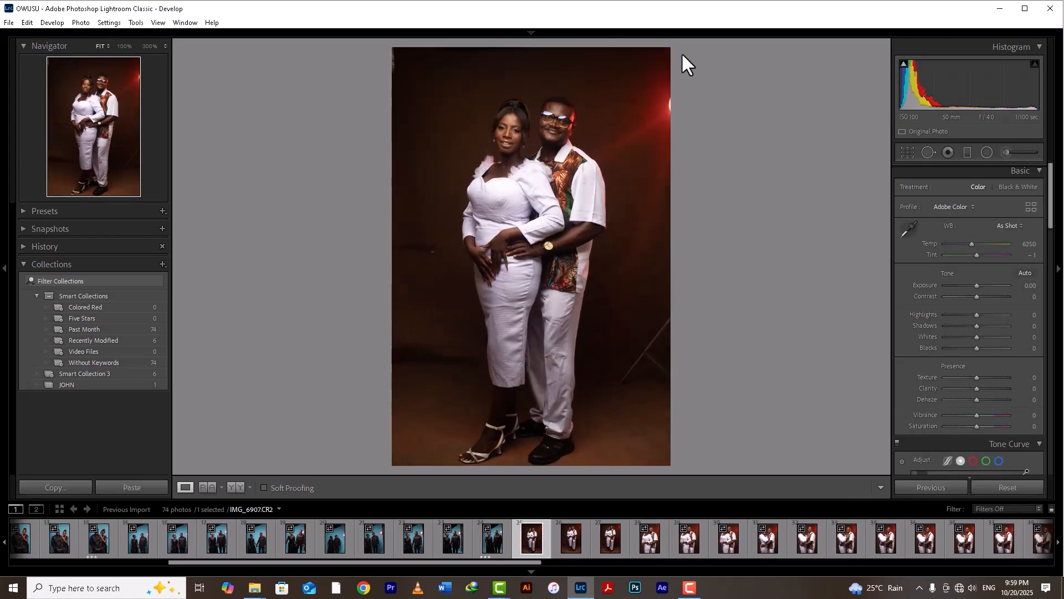
key("Right")
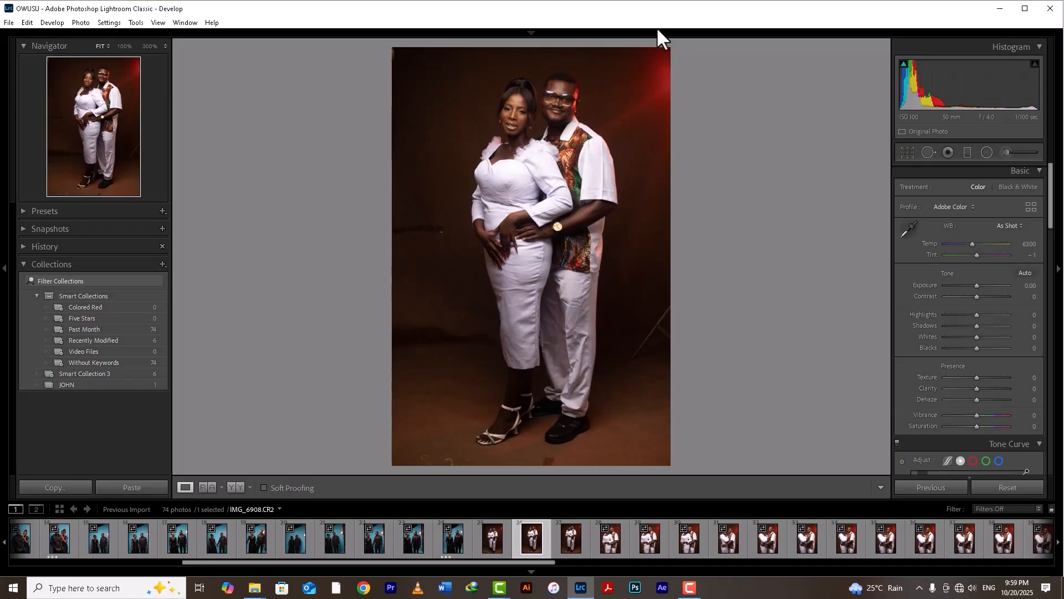
left_click_drag(530, 136, 523, 107)
key("Right")
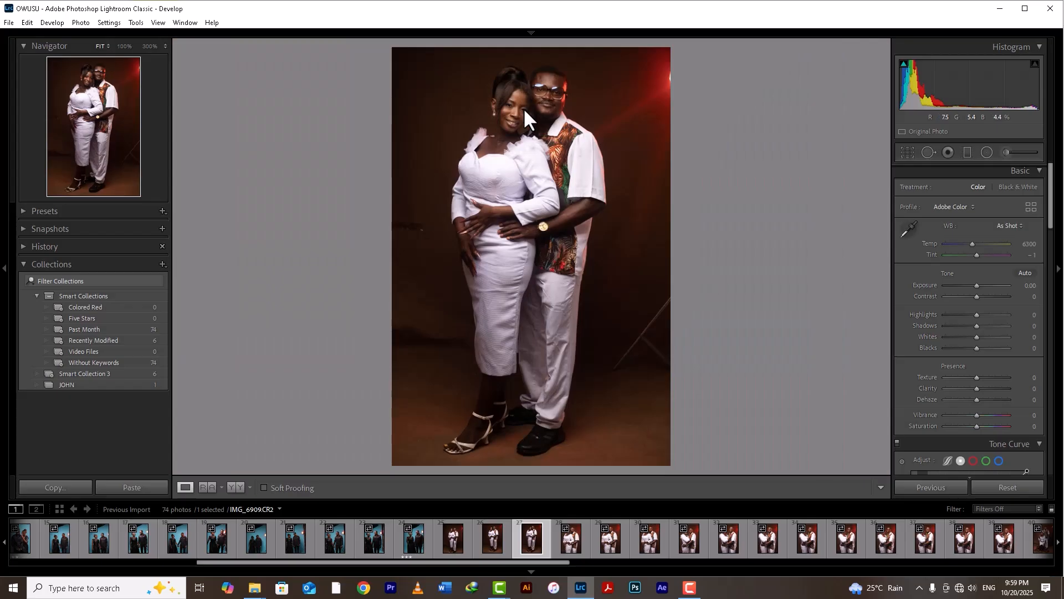
- Examine both faces in IMG_6909.CR2 and the woman's face in IMG_6910.CR2 at 300% and continue to the following photo
left_click(499, 106)
left_click_drag(813, 173, 319, 139)
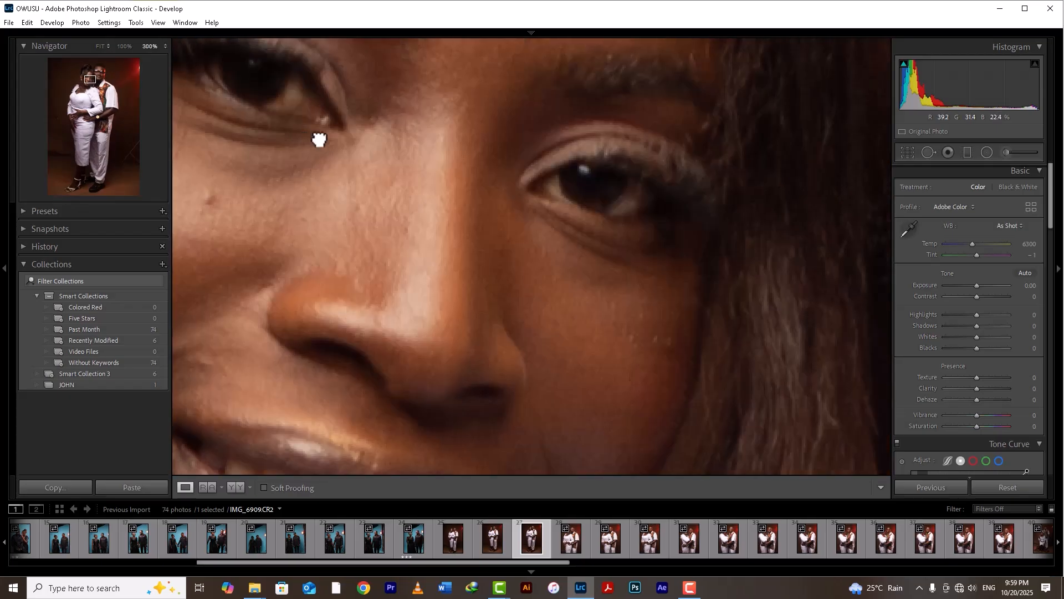
left_click(361, 183)
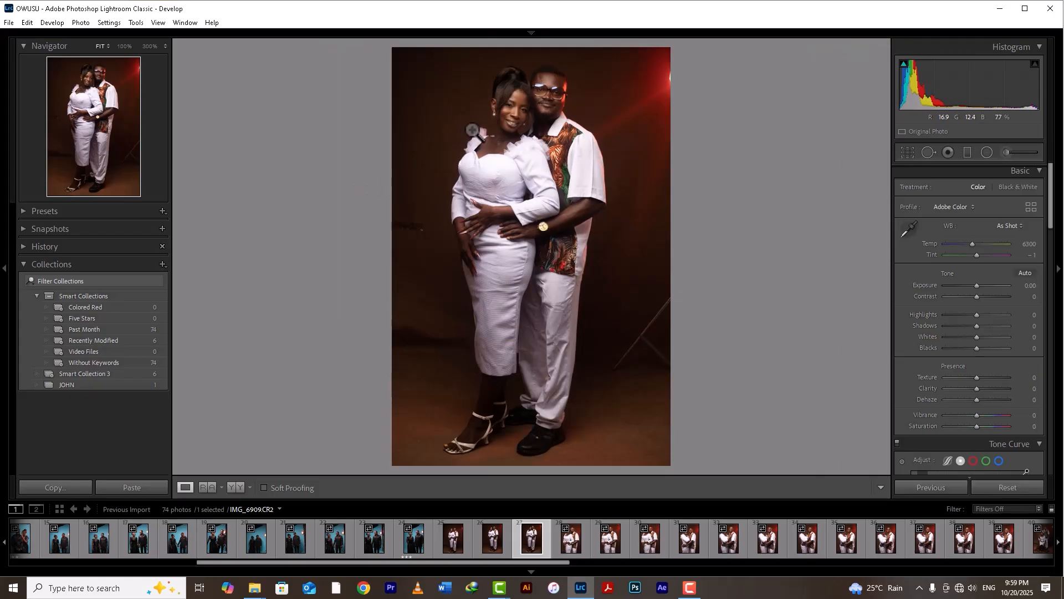
left_click(553, 95)
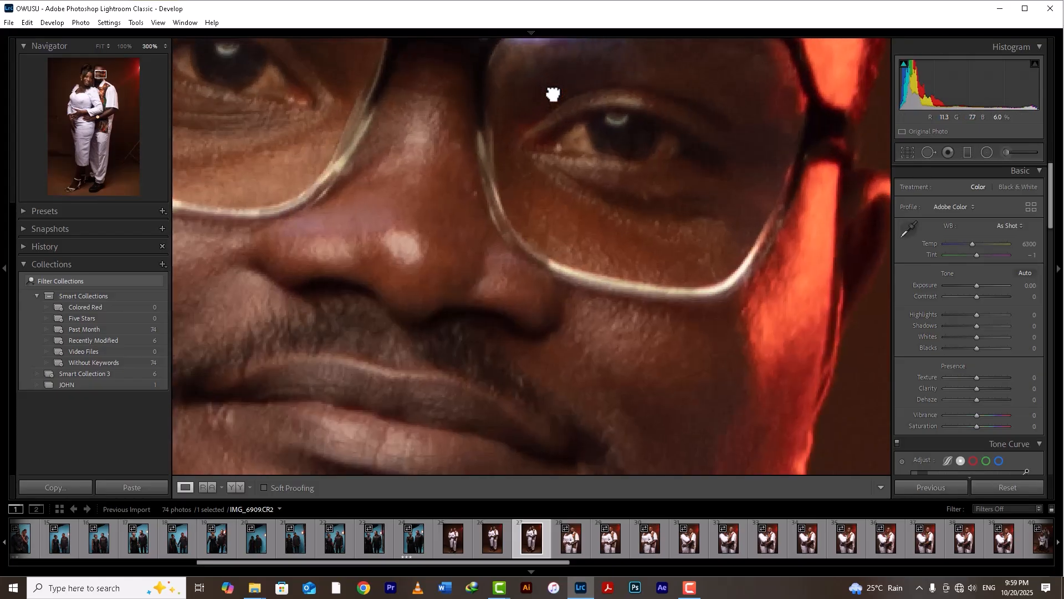
left_click(513, 161)
key("Right")
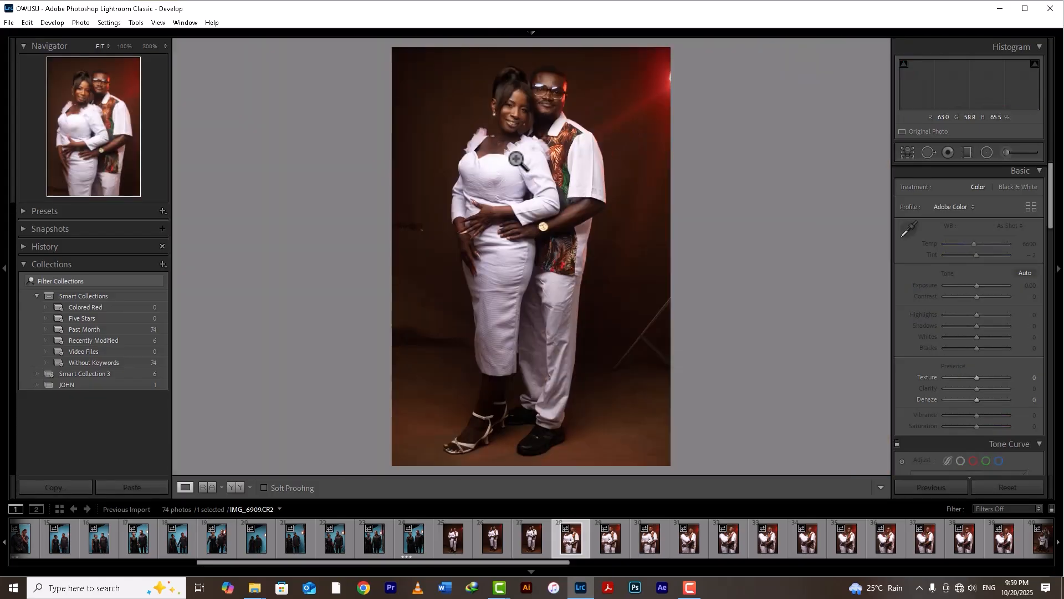
key("Right")
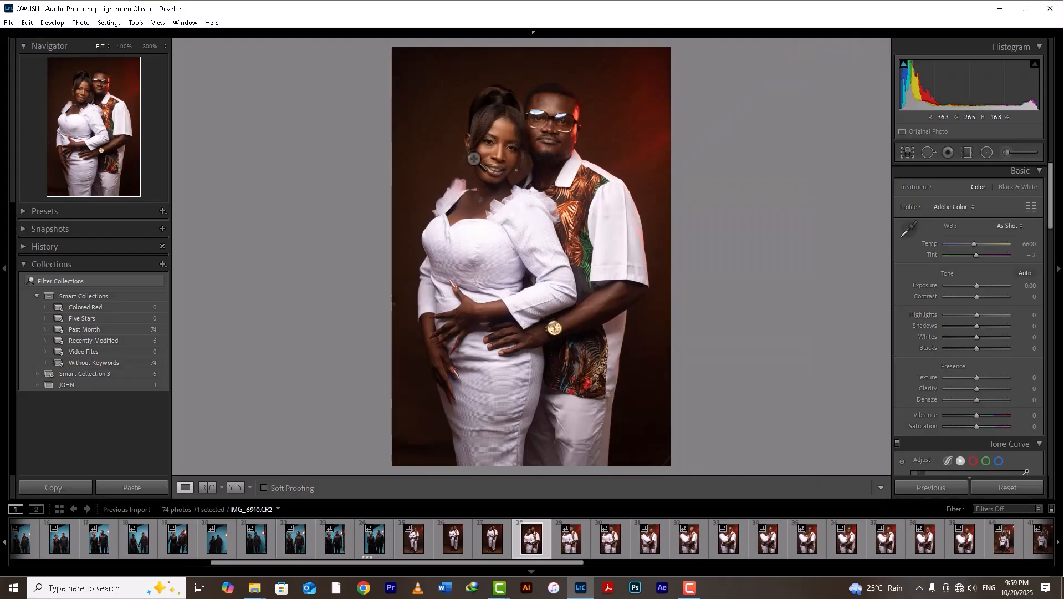
left_click(504, 148)
scroll(463, 177, "down", 5)
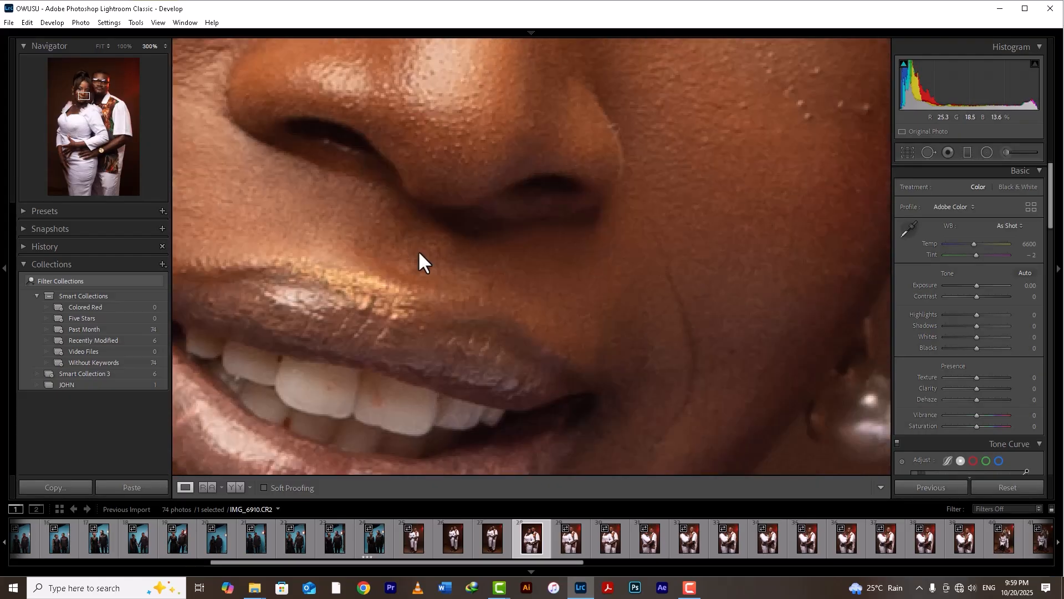
left_click(409, 246)
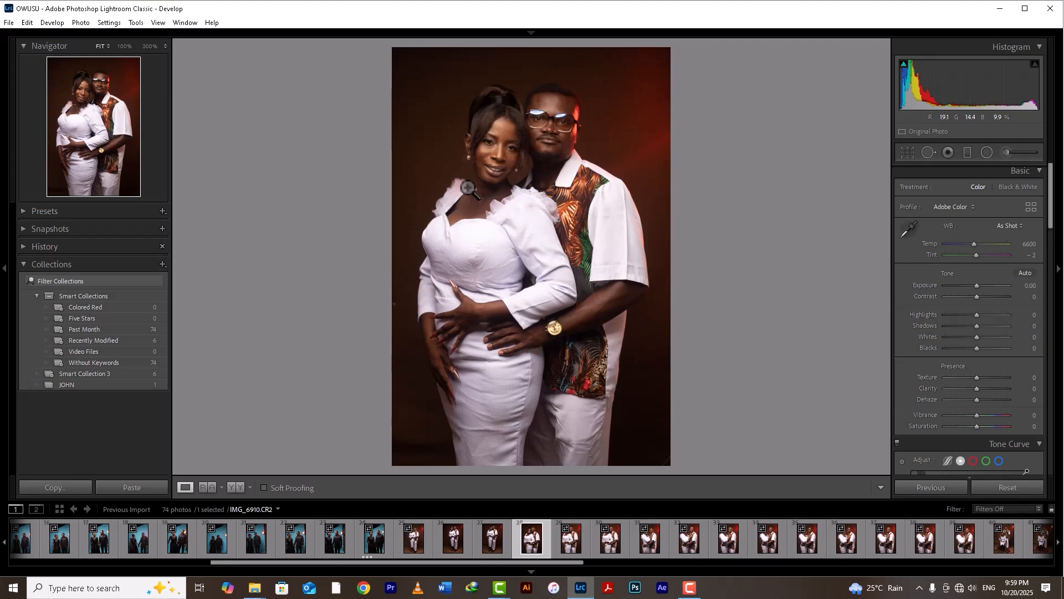
key("Right")
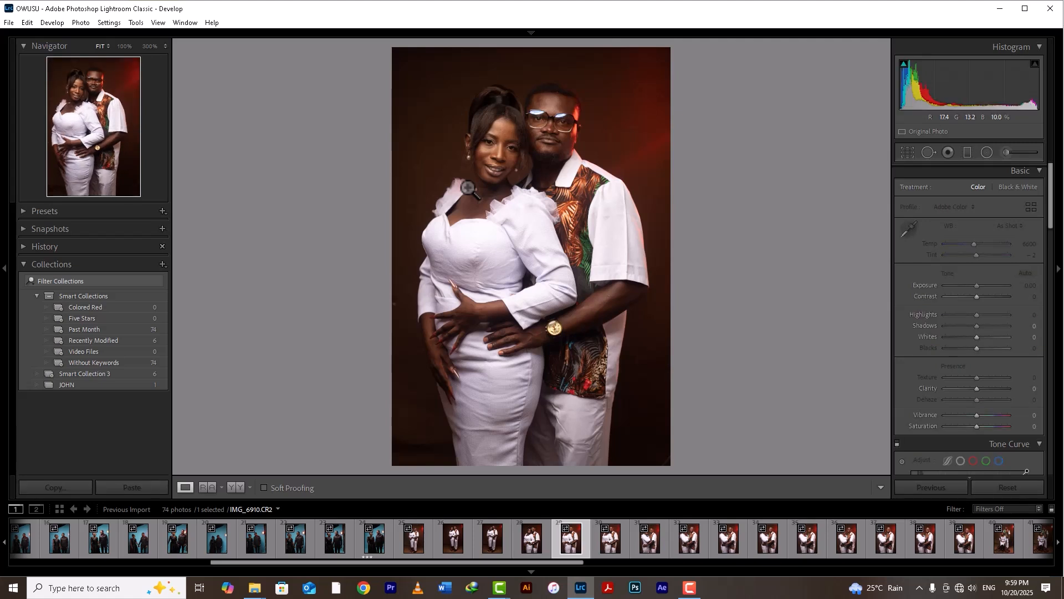
- Compare the close embrace shots IMG_6910.CR2, IMG_6911.CR2 and IMG_6912.CR2 back and forth to judge pose and expressions
key("Right")
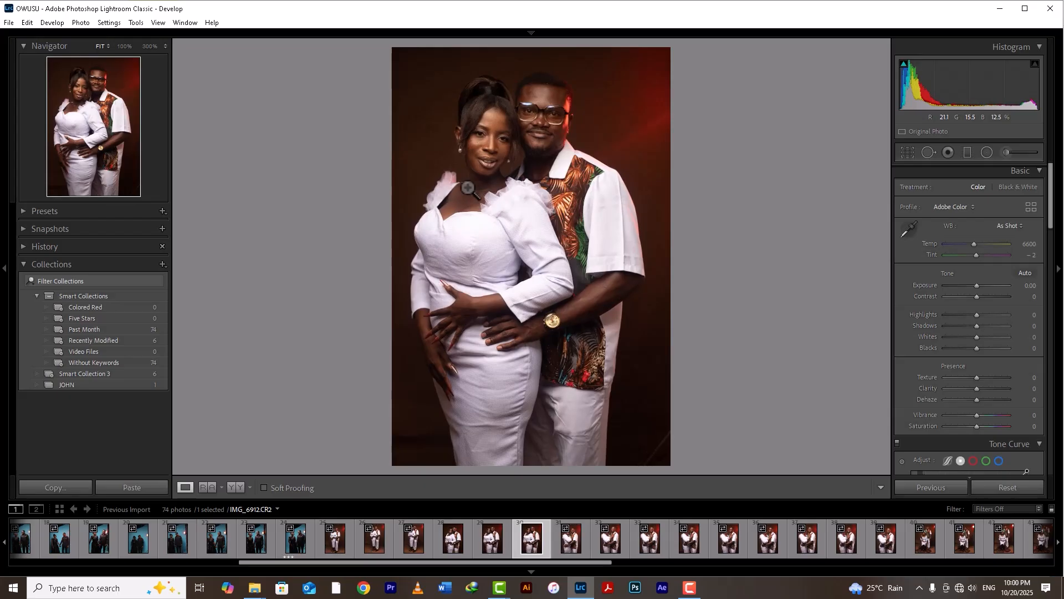
key("Left")
key("Left")
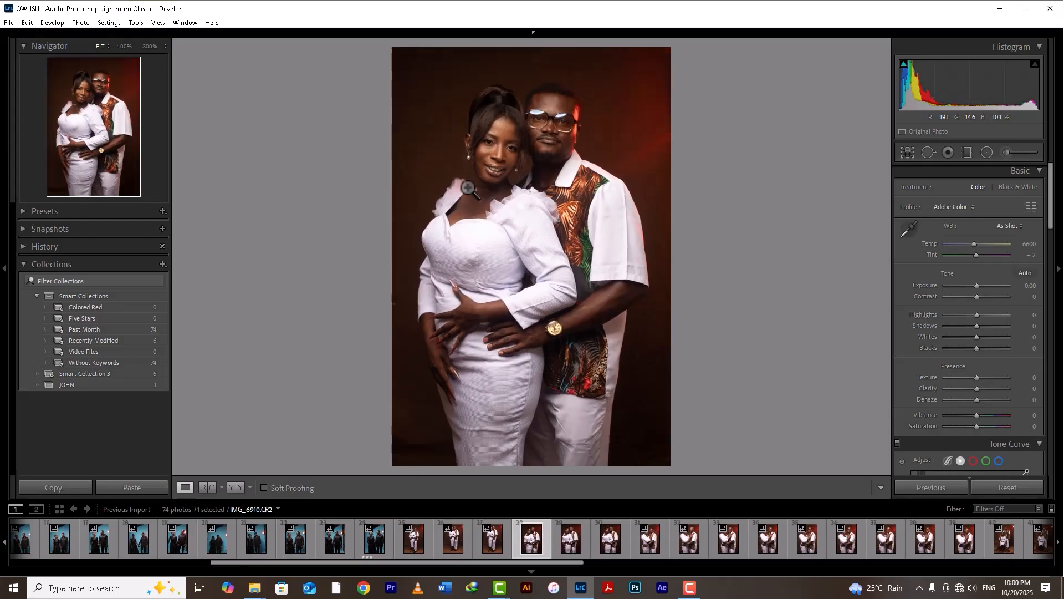
key("Right")
key("Right")
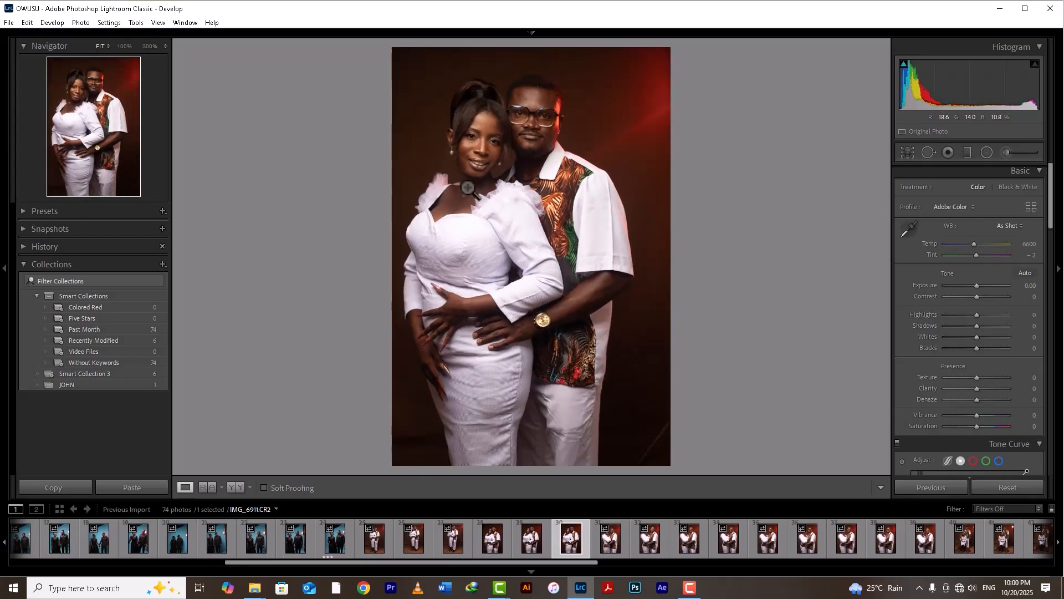
key("Right")
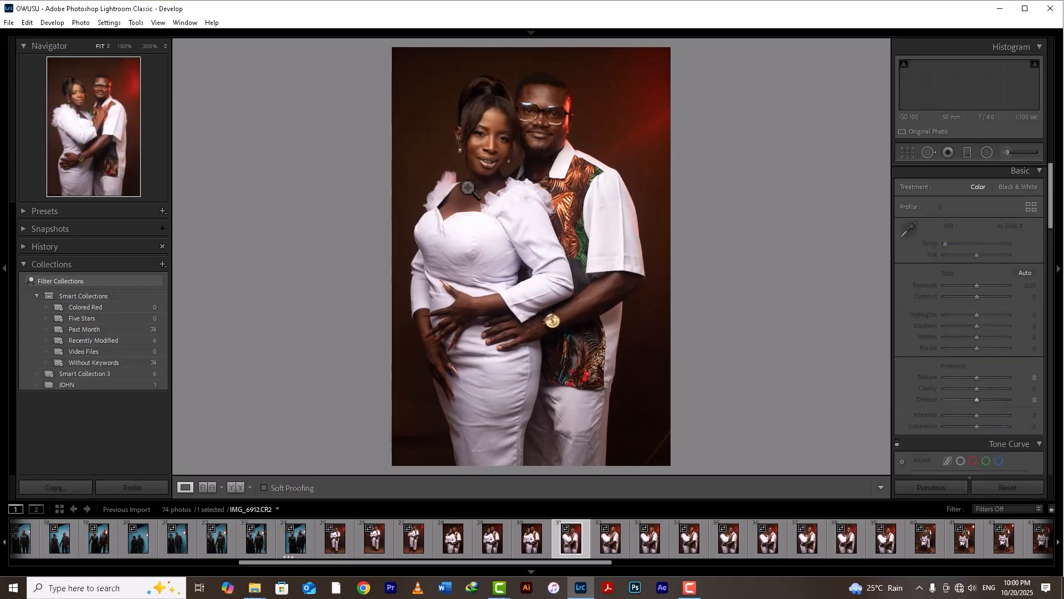
key("Left")
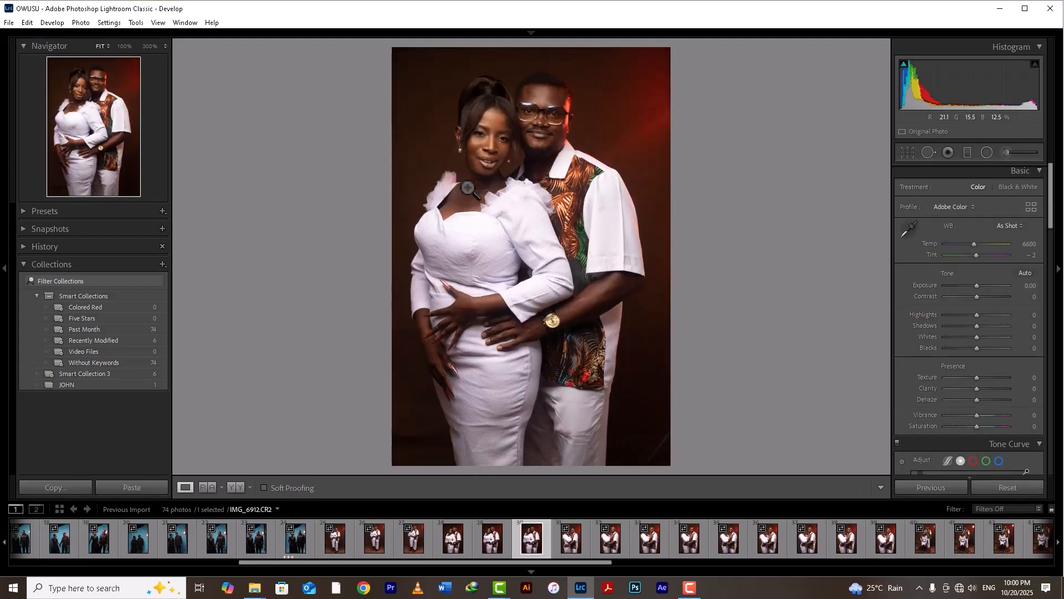
key("Left")
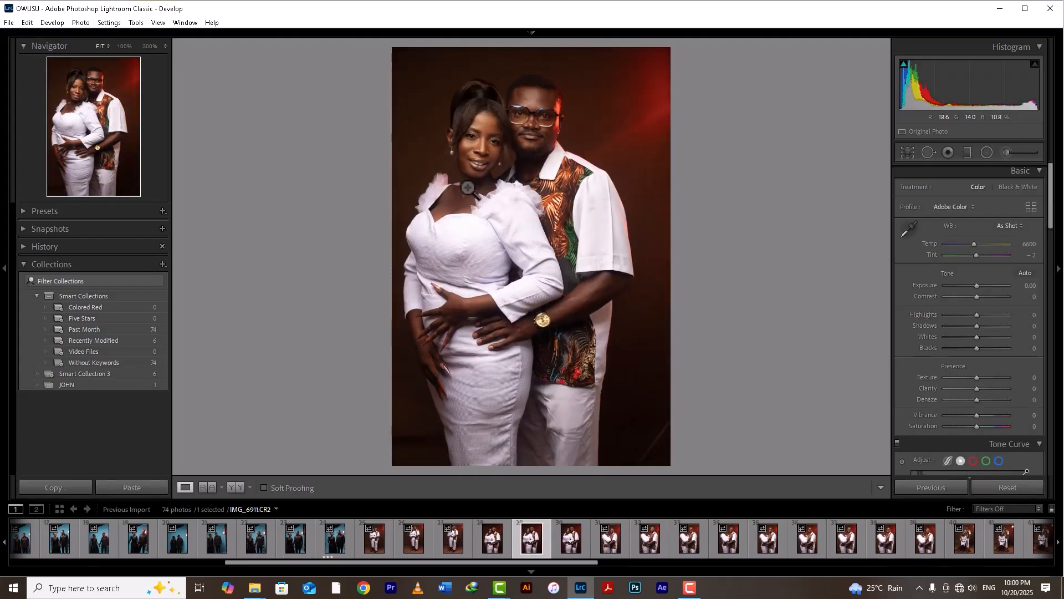
key("Right")
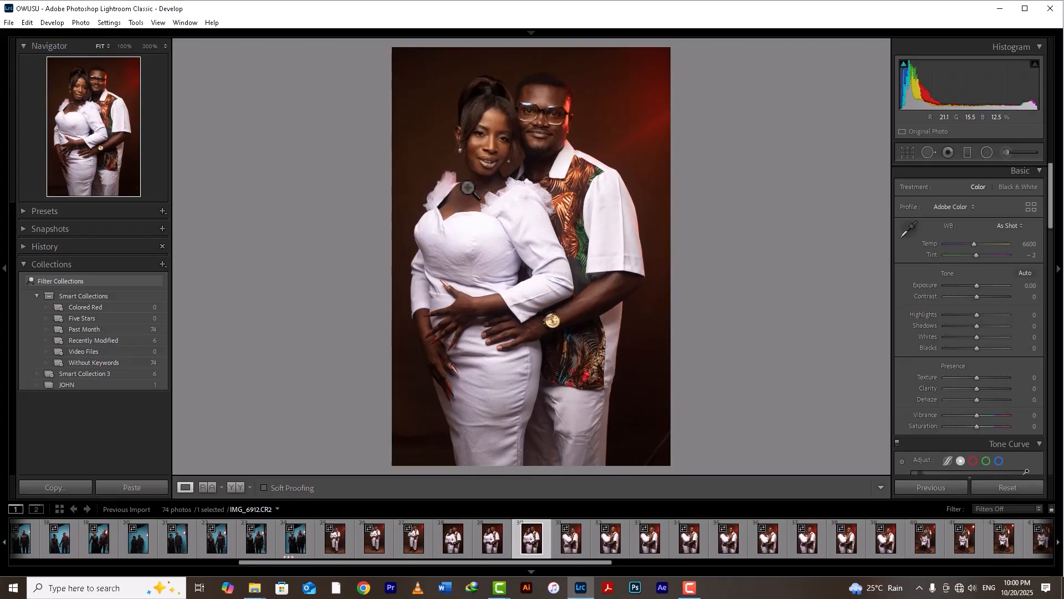
key("Left")
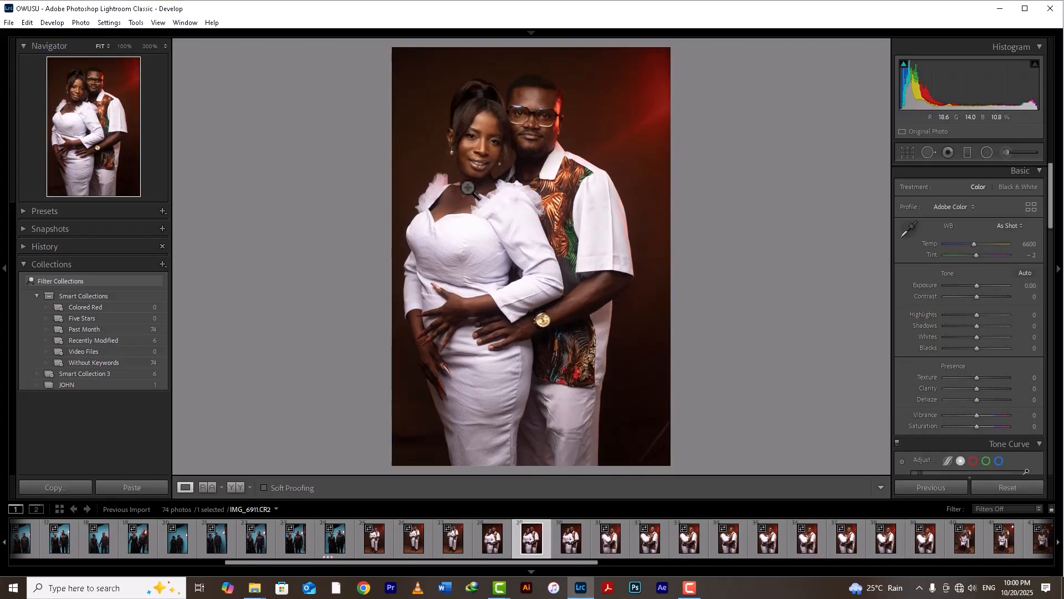
key("Right")
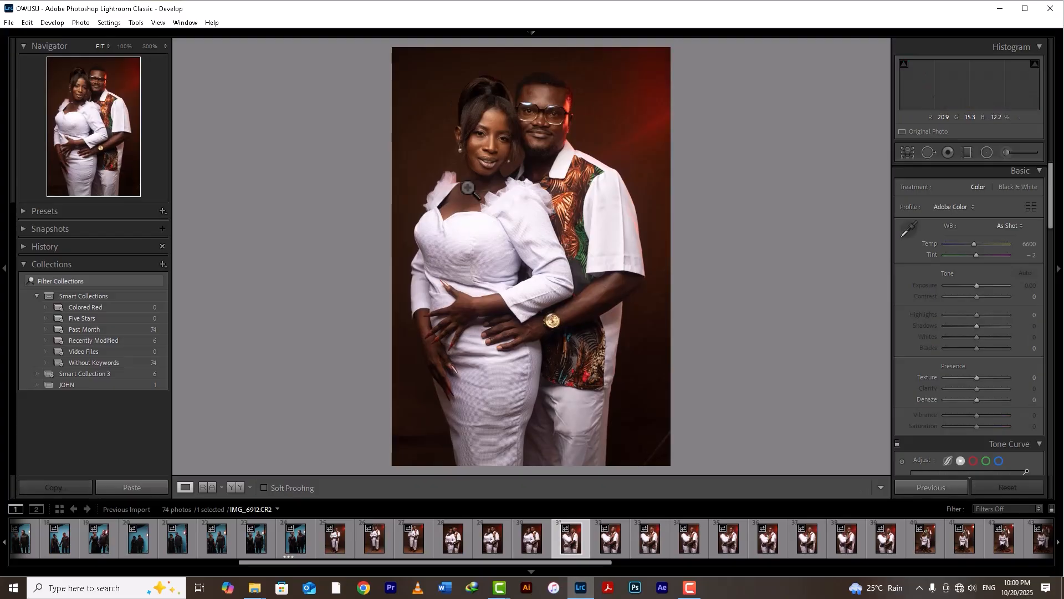
- Review the facing-embrace shots IMG_6913.CR2 to IMG_6918.CR2, rate IMG_6918.CR2 three stars and continue to the following photo
key("Right")
key("Right")
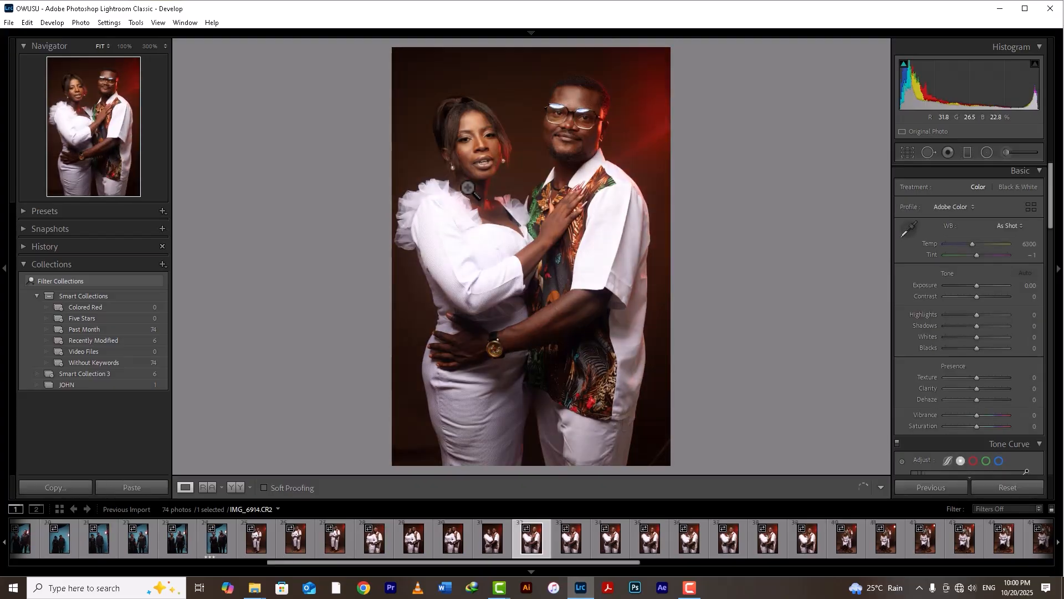
key("Left")
key("Right")
key("Right")
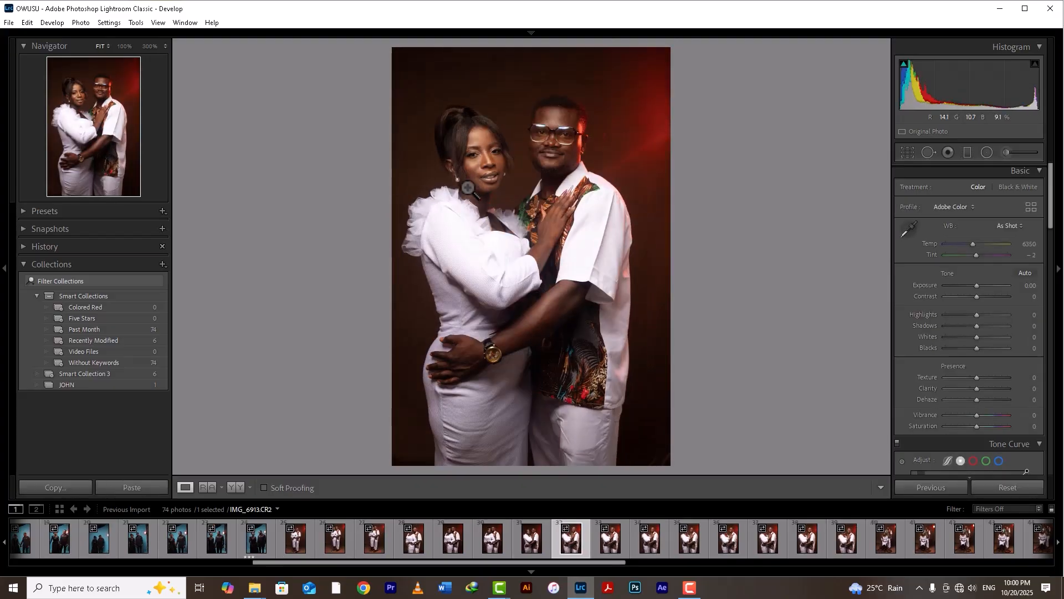
key("Right")
key("Right")
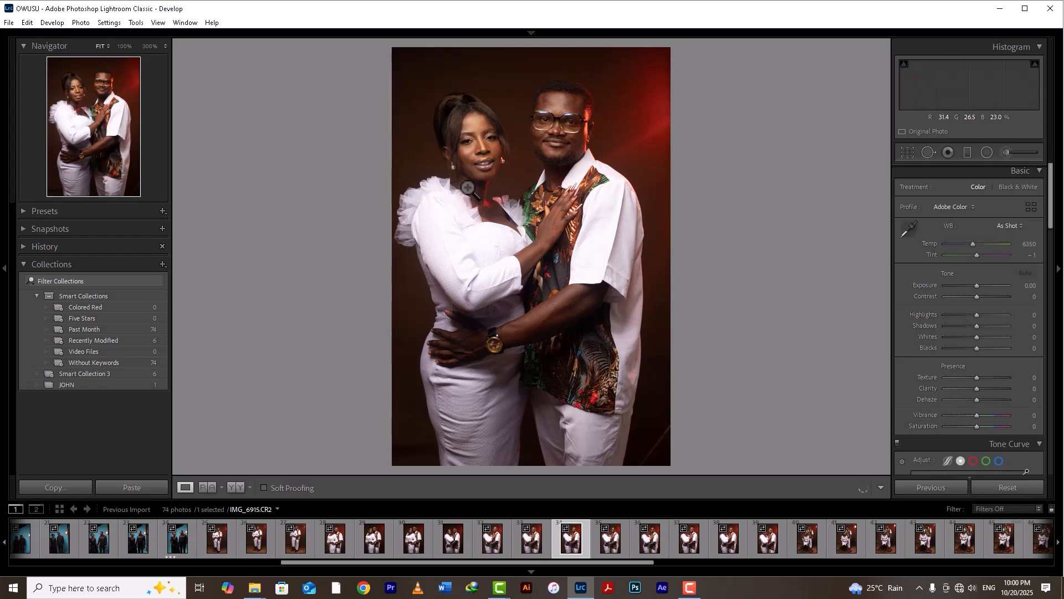
key("Right")
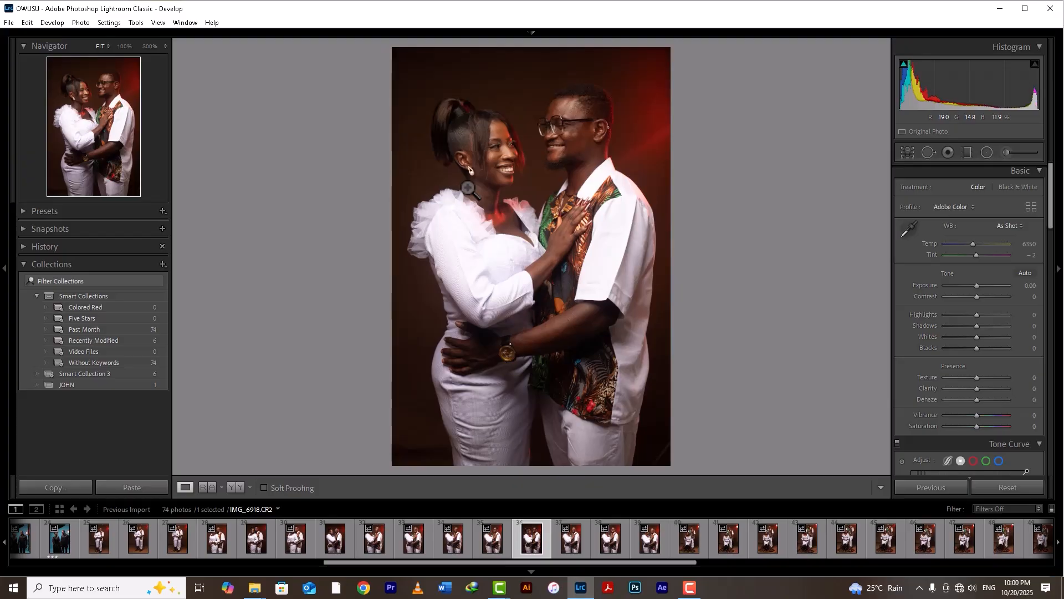
key("Right")
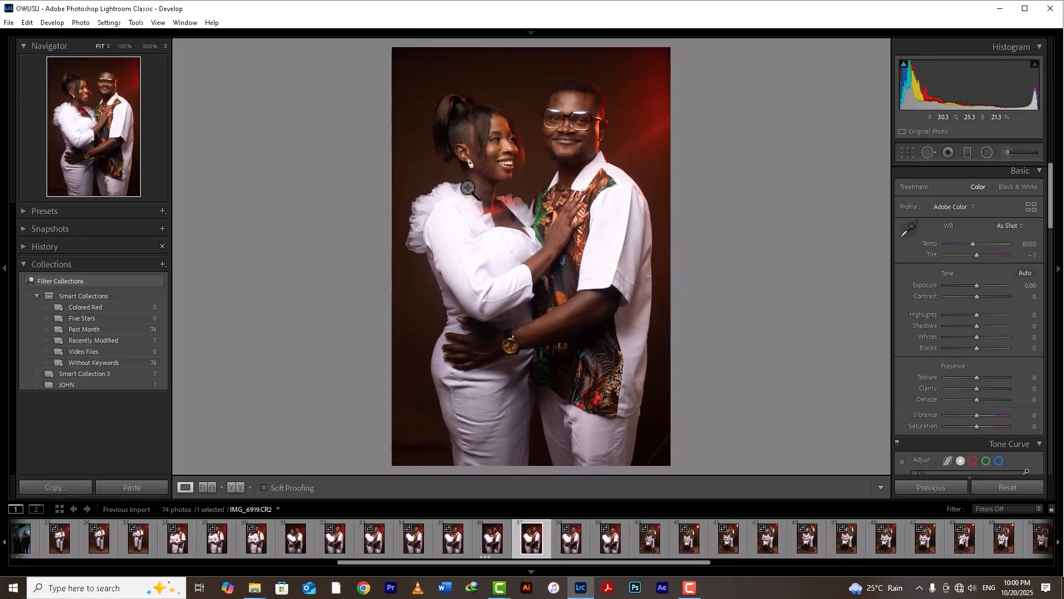
- Compare IMG_6918.CR2, IMG_6919.CR2 and IMG_6920.CR2, in which the woman looks at the man, and move on to IMG_6922.CR2
key("Left")
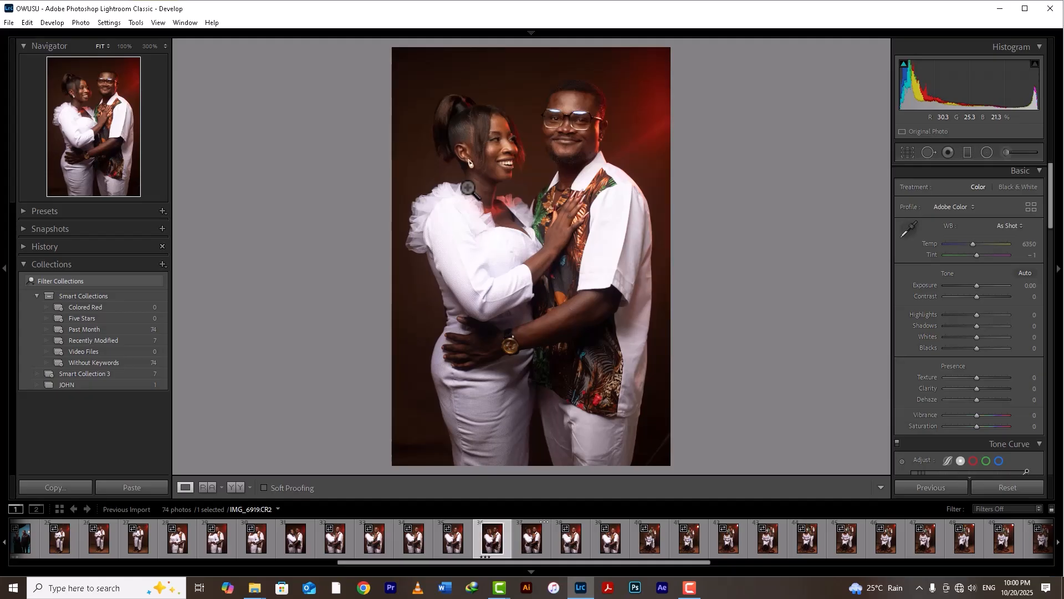
key("Right")
key("Right")
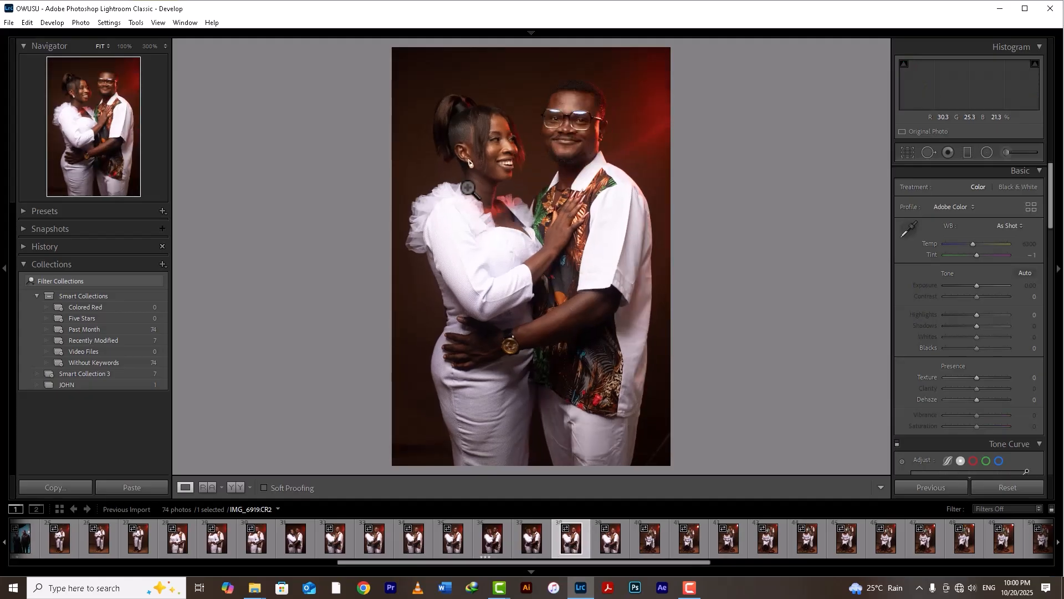
key("Right")
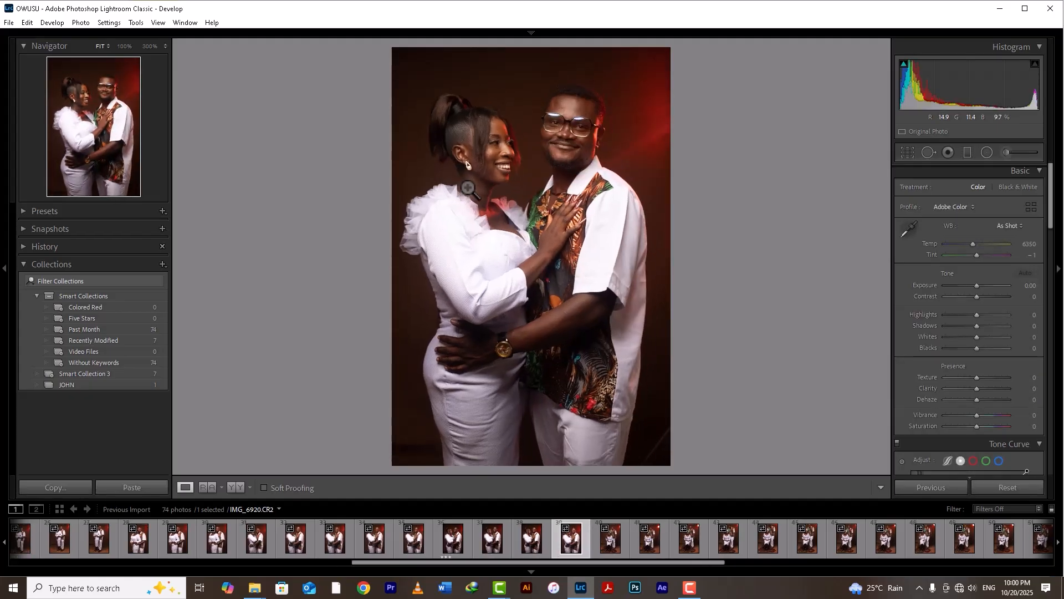
key("Right")
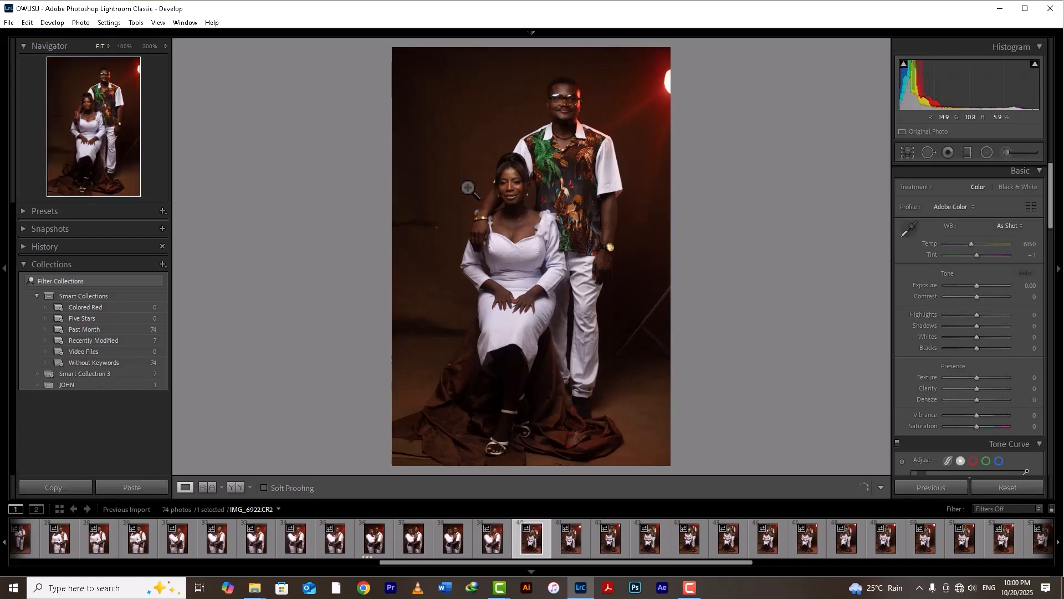
- Review the seated-pose shots IMG_6922.CR2 to IMG_6928.CR2, rate IMG_6928.CR2 three stars and continue to the following photo
key("Right")
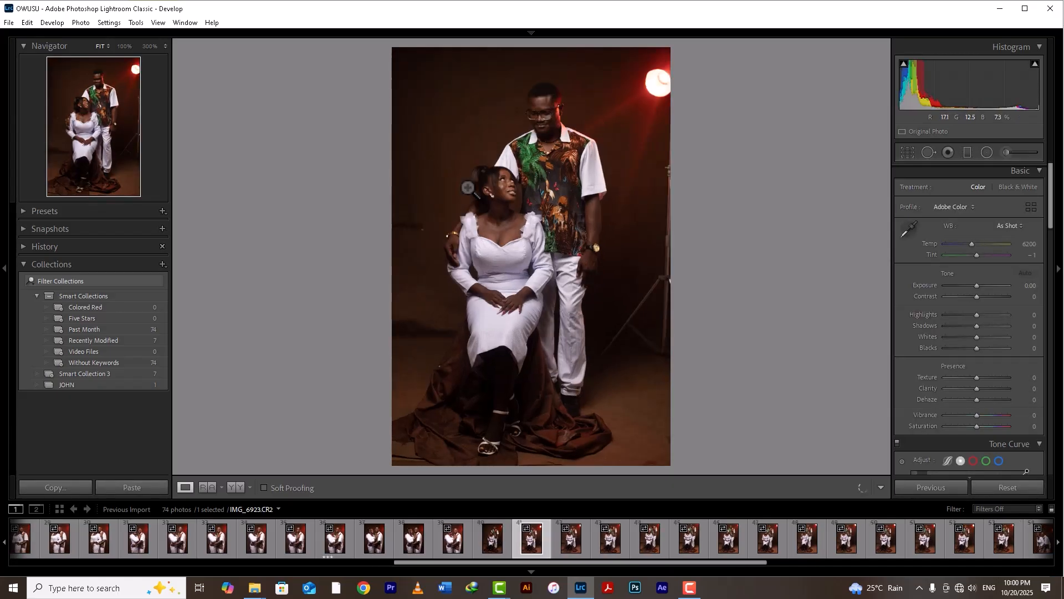
key("Right")
key("Right")
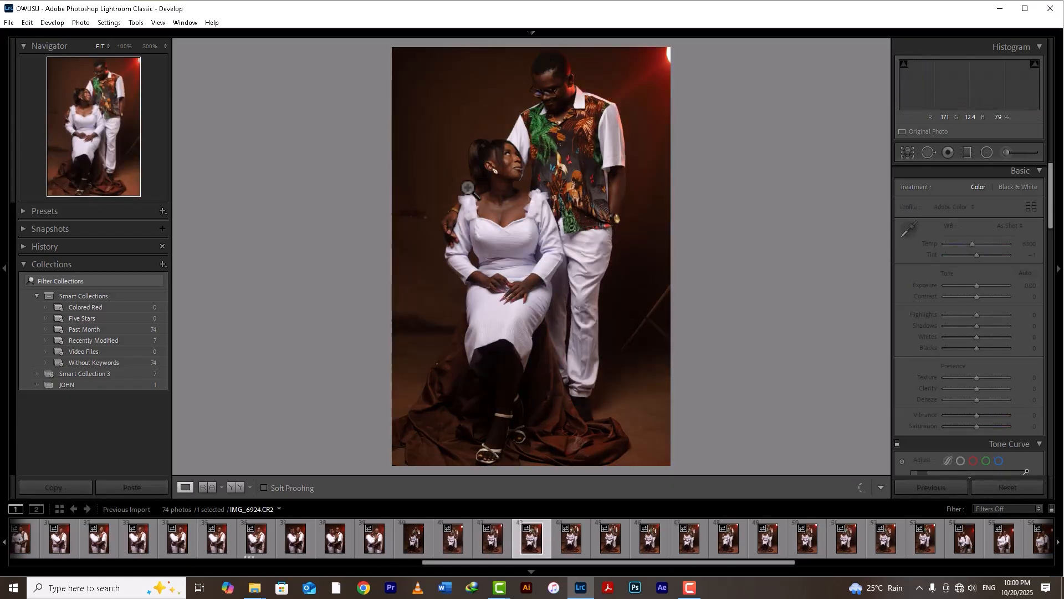
key("Right")
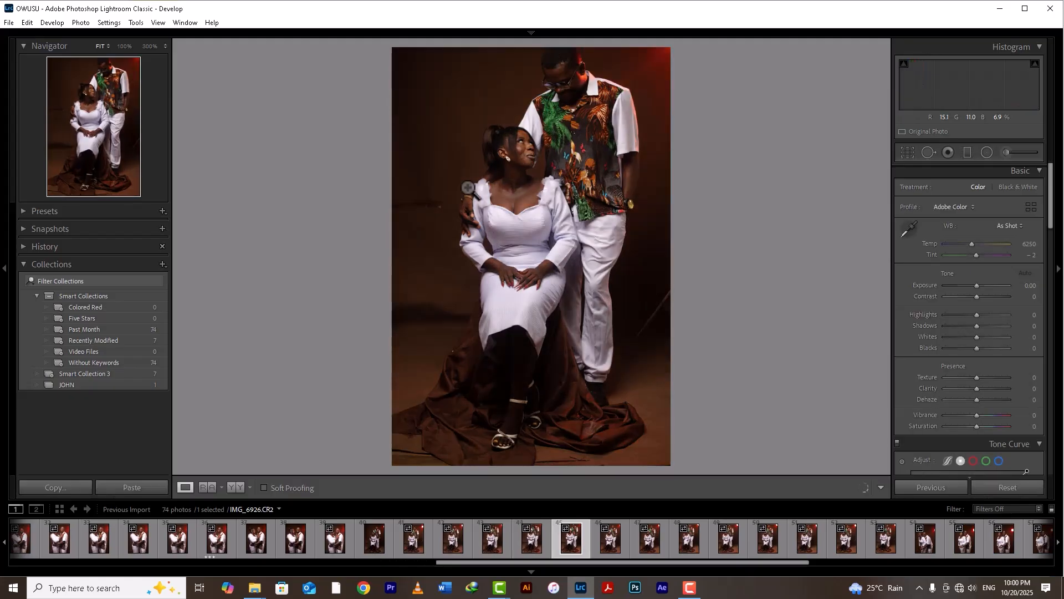
key("Right")
key("Right")
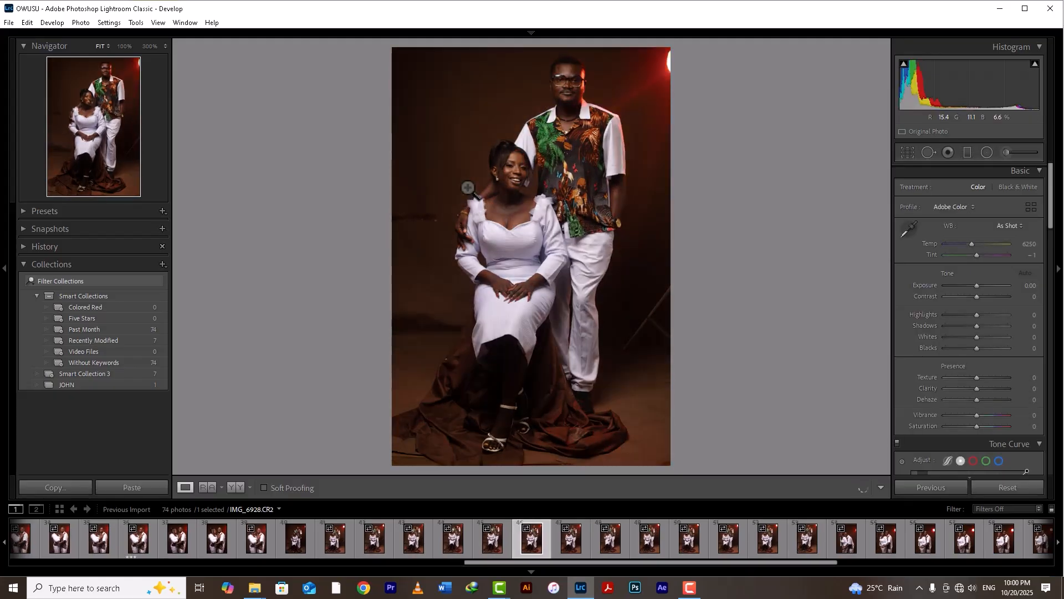
key("Right")
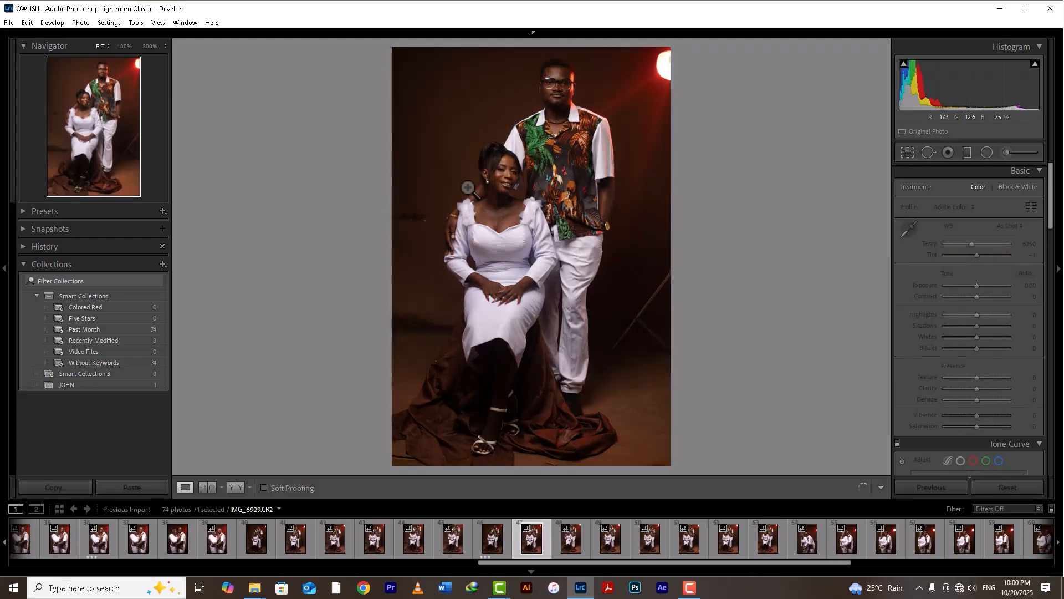
- Look through the remaining seated-pose shots from IMG_6929.CR2 and continue to the playful standing shot IMG_6936.CR2
key("Right")
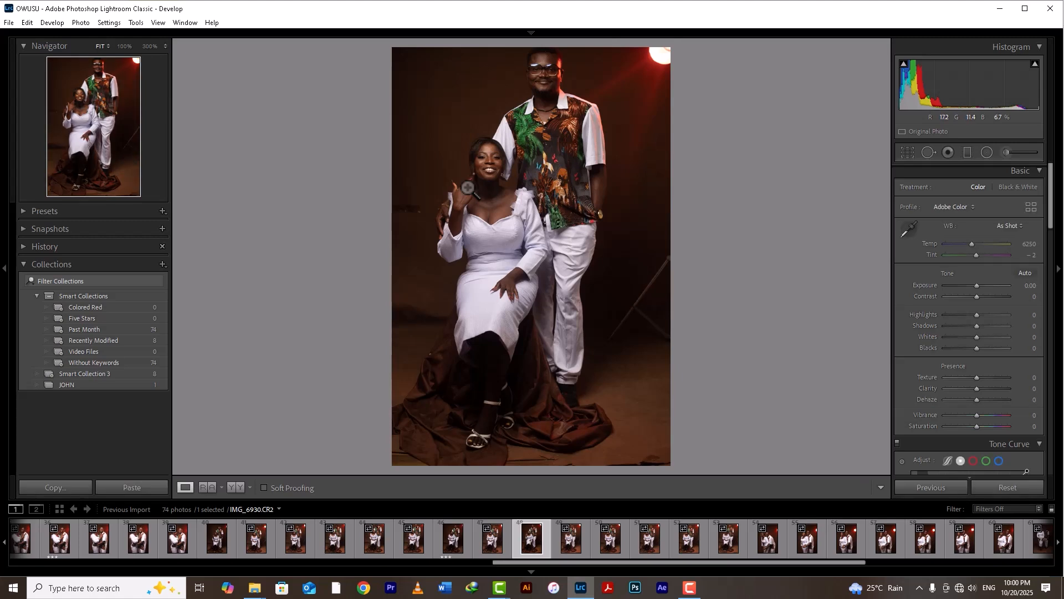
key("Right")
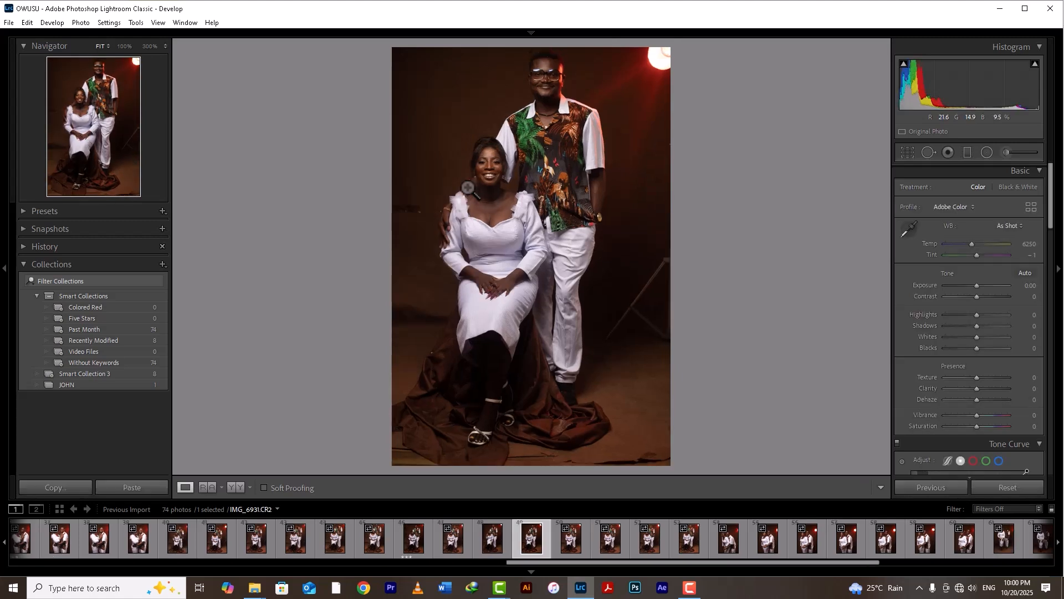
key("Right")
key("Right")
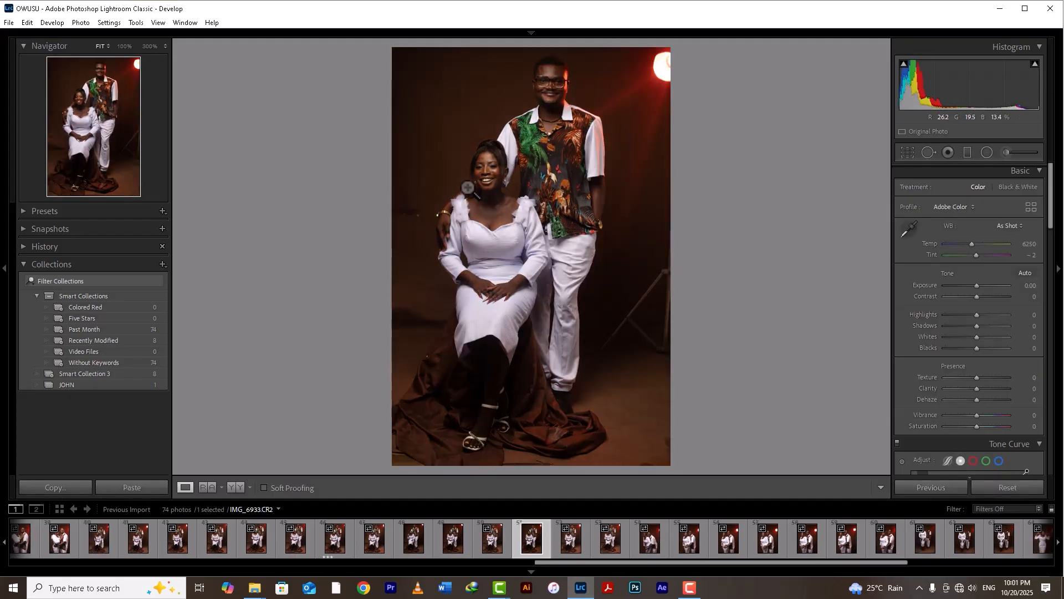
key("Right")
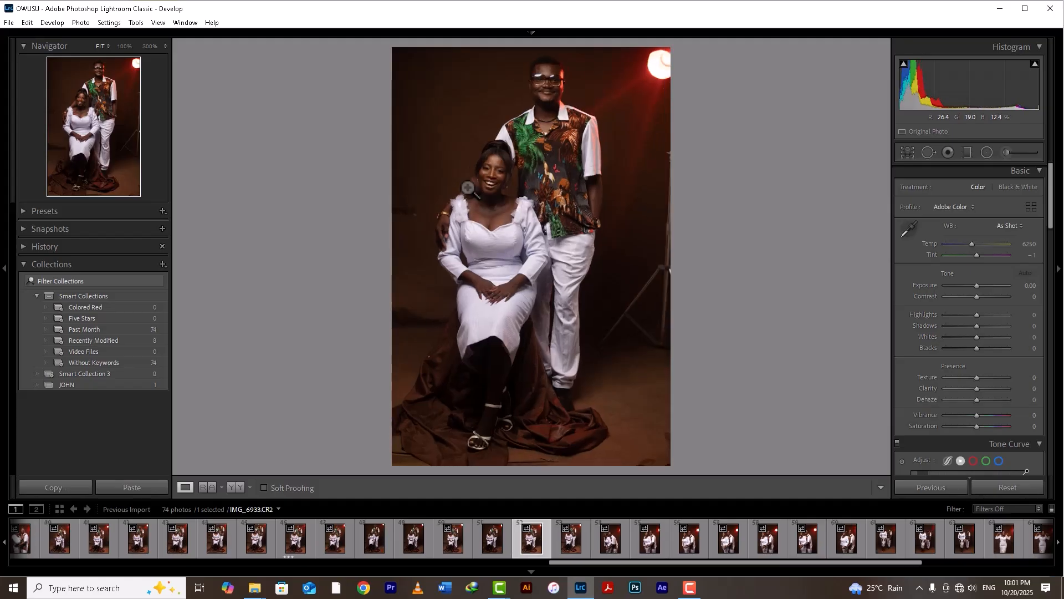
key("Right")
key("Right")
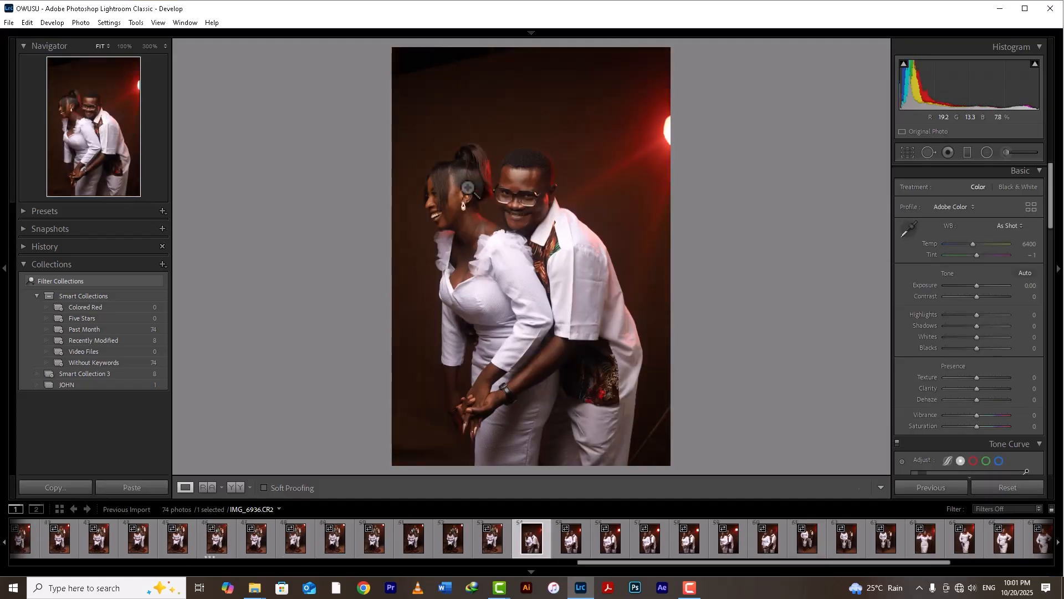
- Compare the standing shots IMG_6936.CR2 and IMG_6937.CR2, rate IMG_6937.CR2 three stars and continue to IMG_6939.CR2
key("Right")
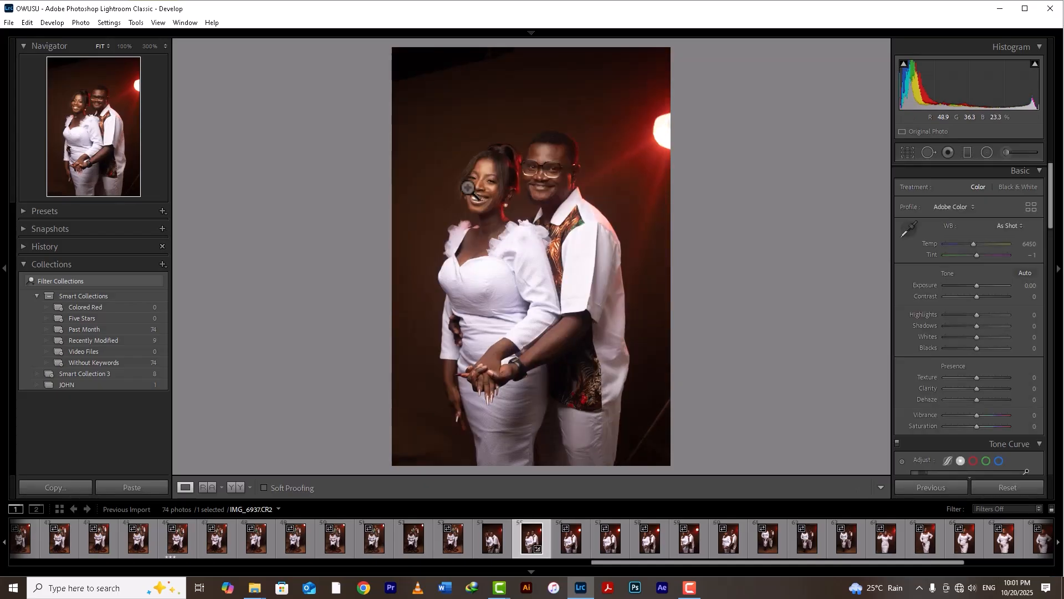
key("Left")
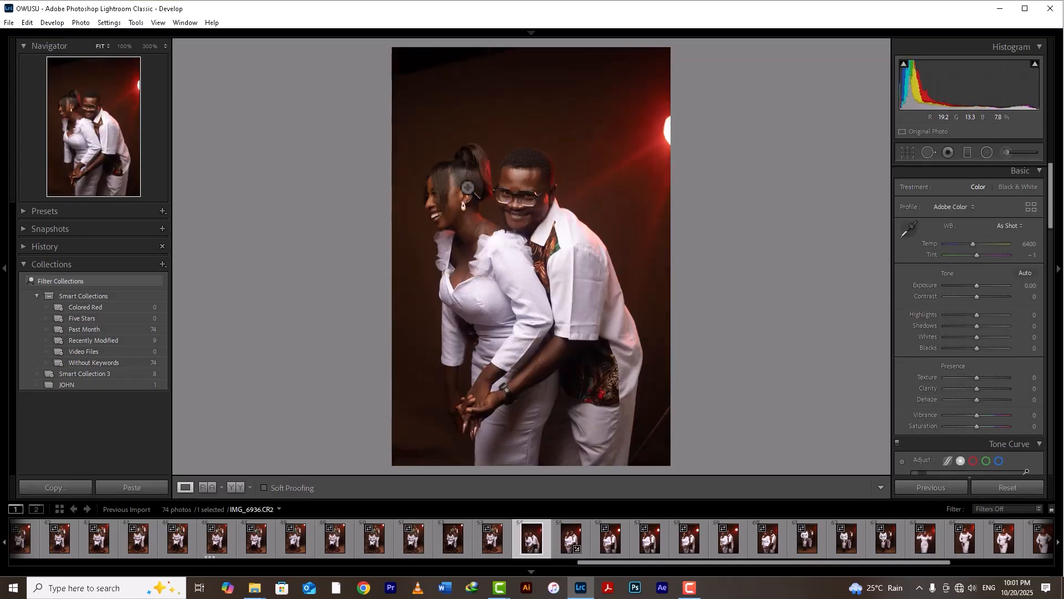
key("Right")
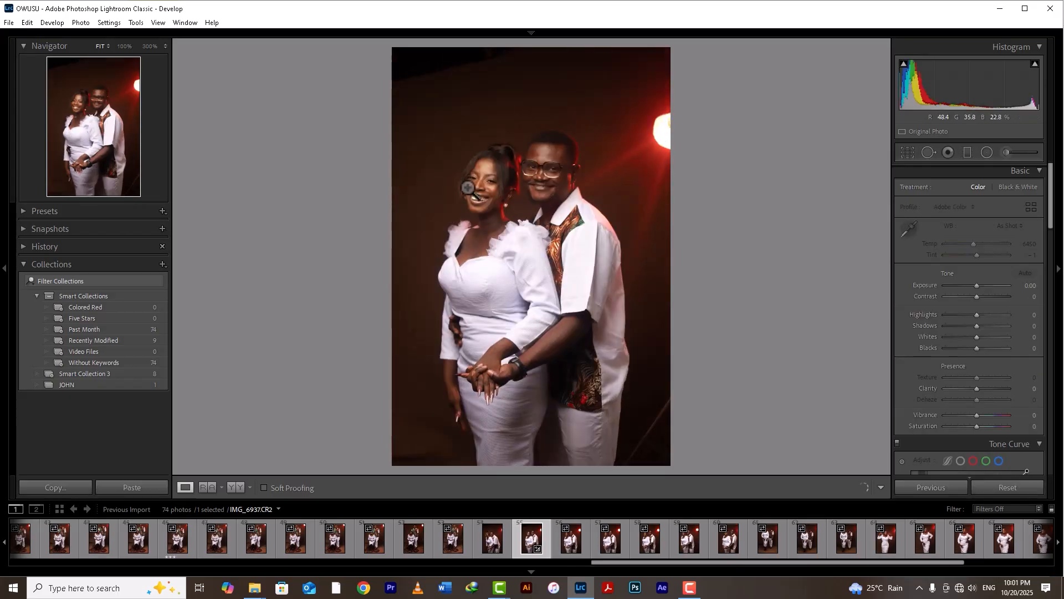
key("Right")
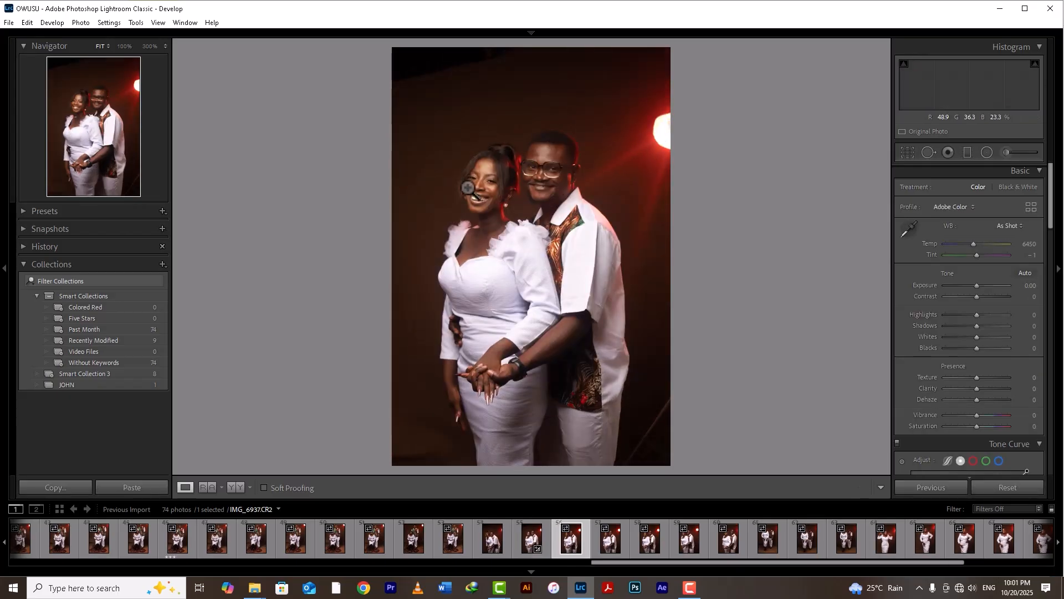
key("Right")
key("Right")
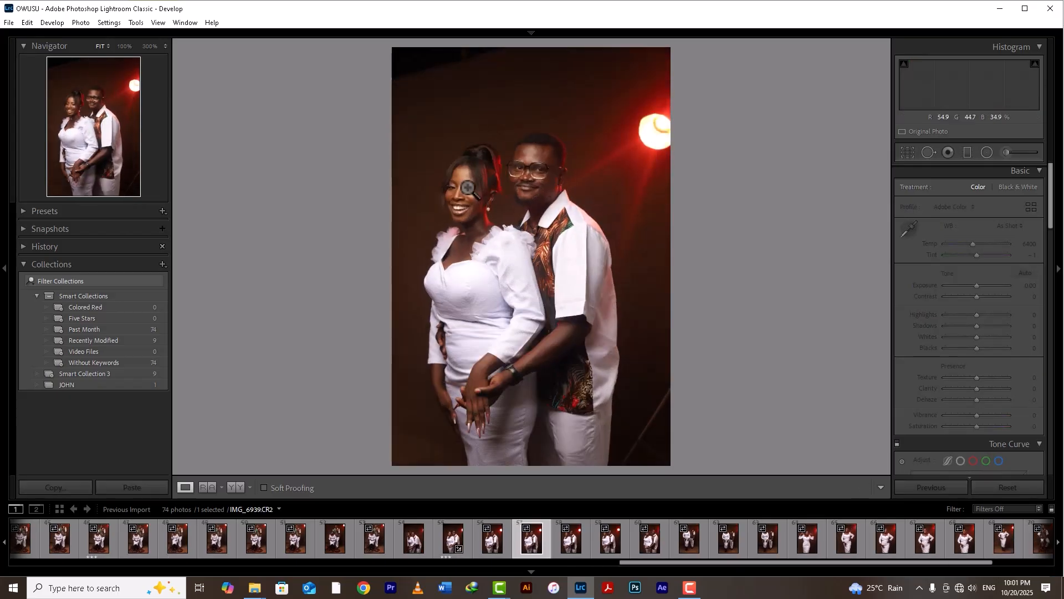
- Review the standing couple shots from IMG_6939.CR2 to IMG_6944.CR2, rate IMG_6943.CR2 three stars and continue to IMG_6945.CR2
key("Right")
key("Right")
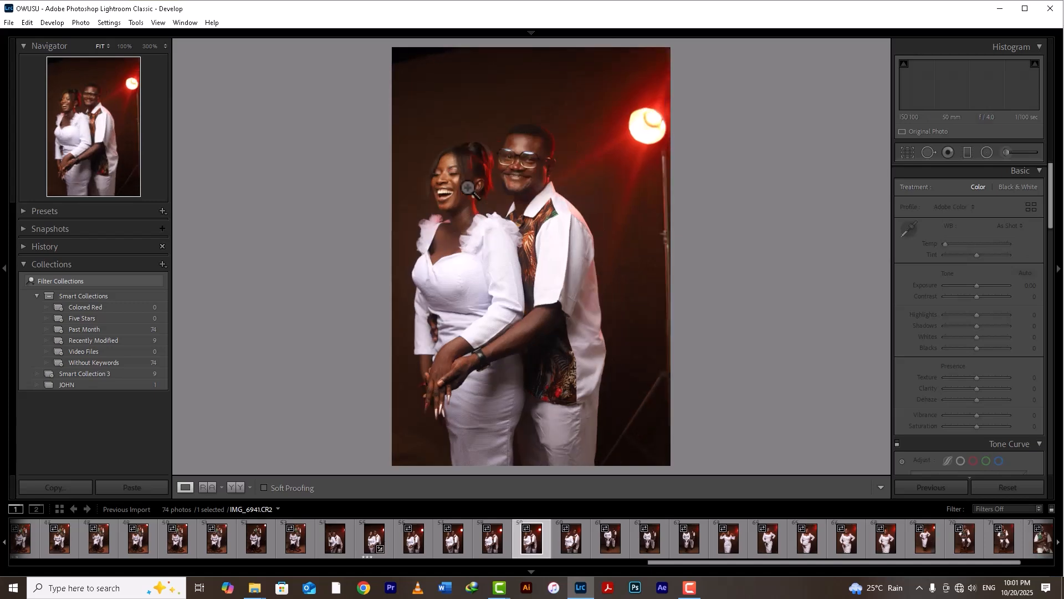
key("Right")
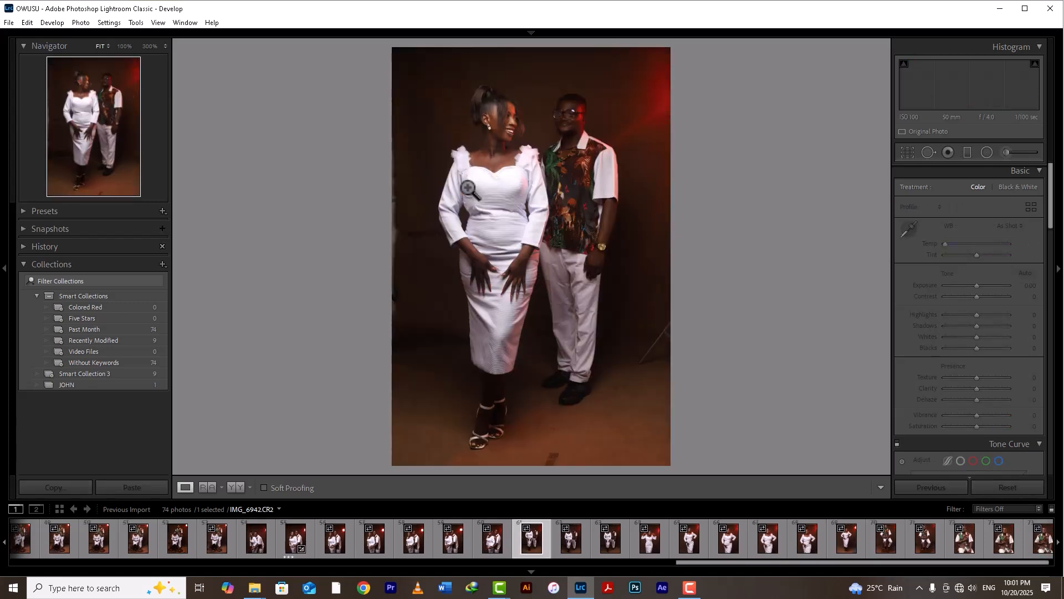
key("Right")
key("Right")
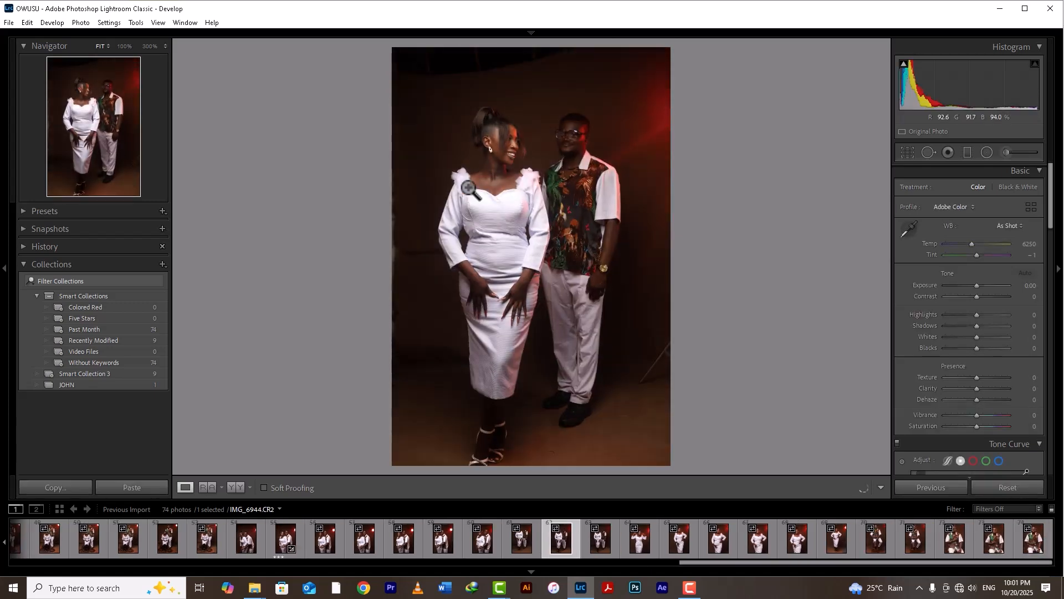
key("Left")
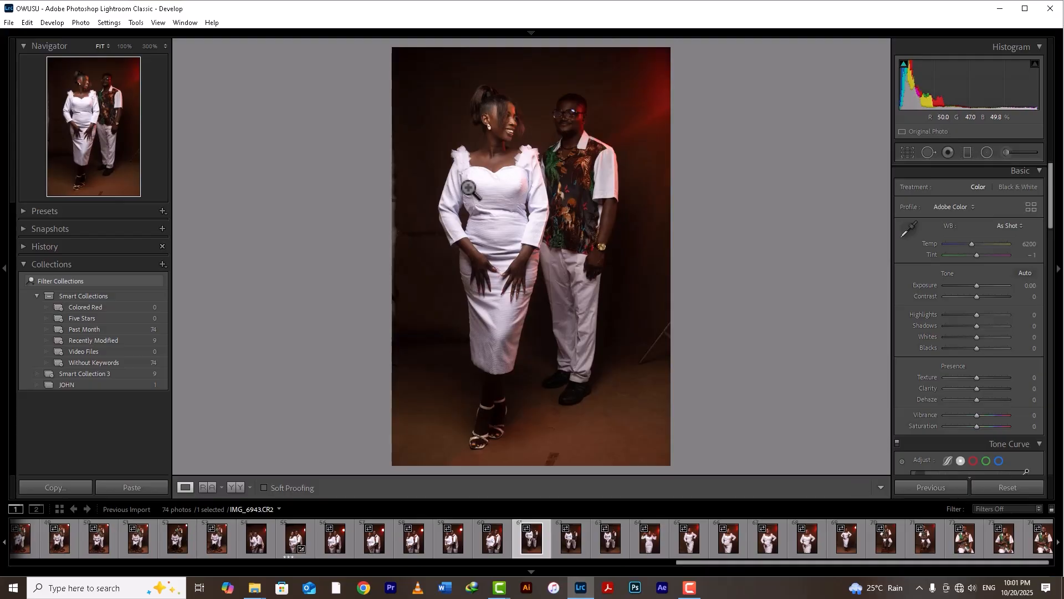
key("Right")
key("Right")
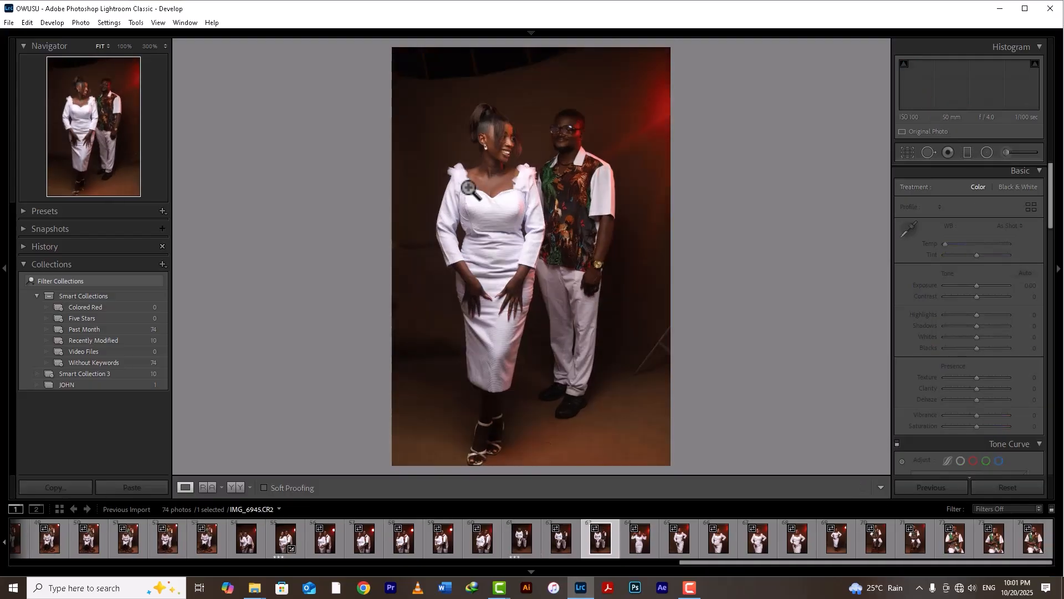
- Compare the woman's solo portraits in the white dress, IMG_6946.CR2 to IMG_6951.CR2
key("Right")
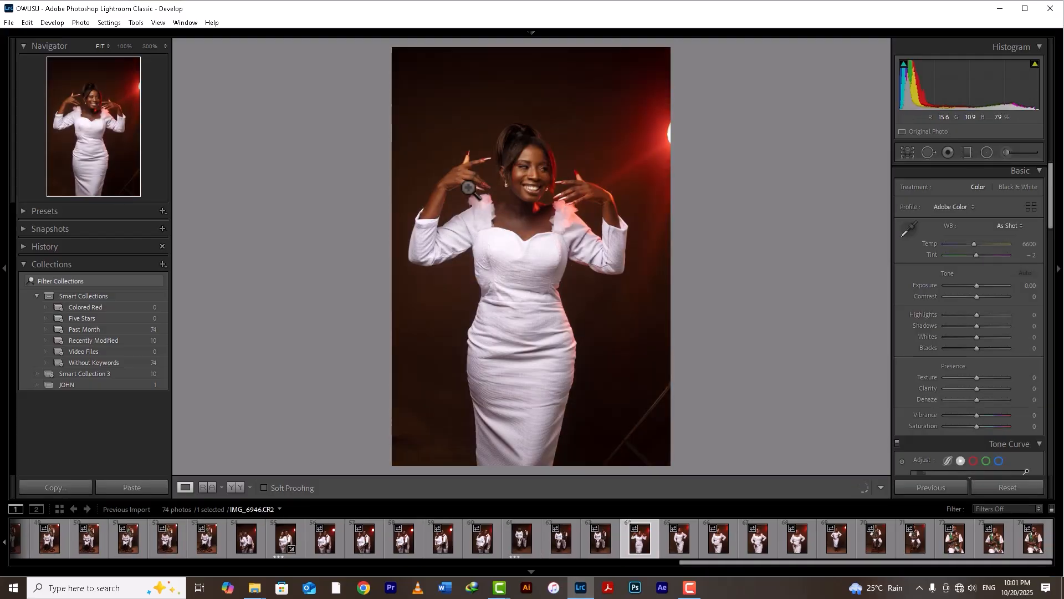
key("Right")
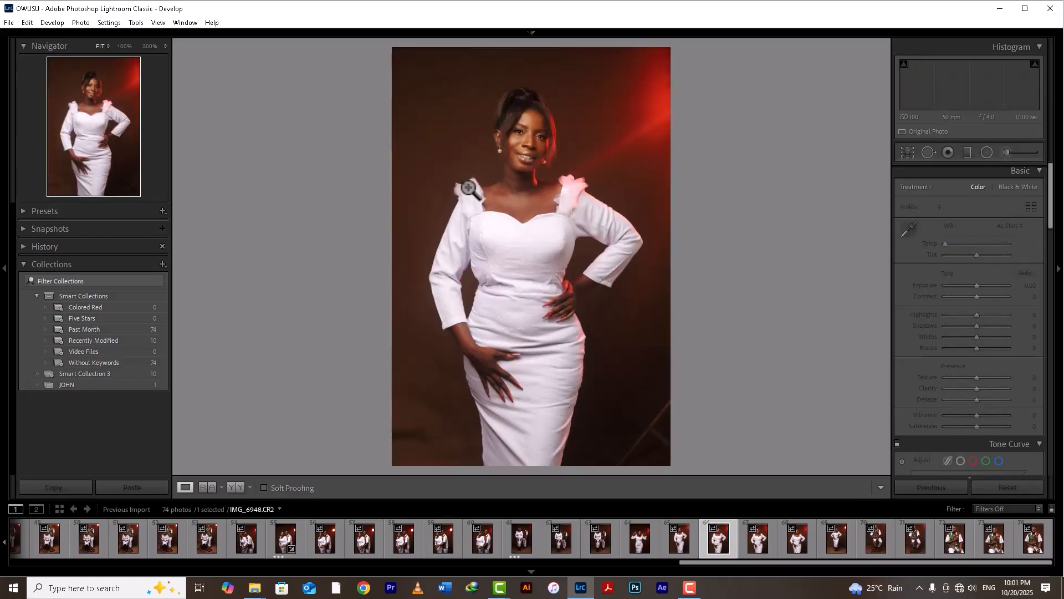
key("Left")
key("Left")
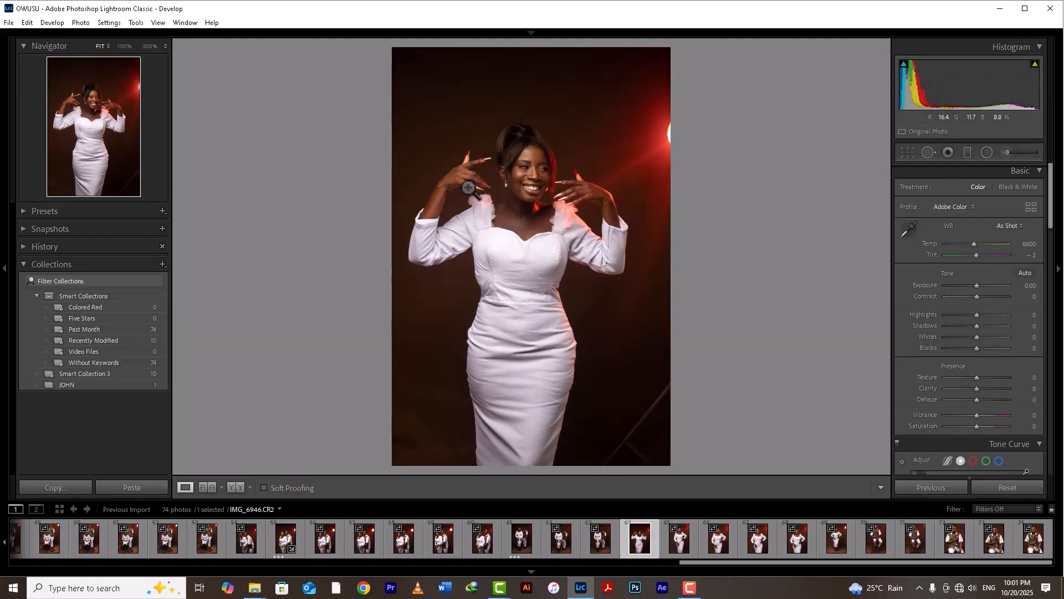
key("Right")
key("Right")
key("Right")
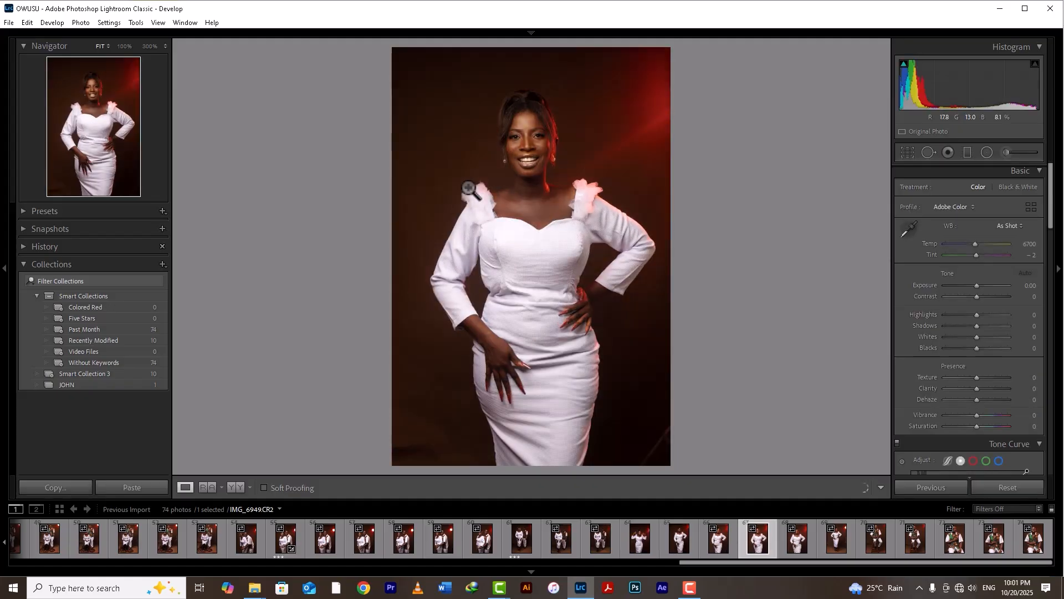
key("Right")
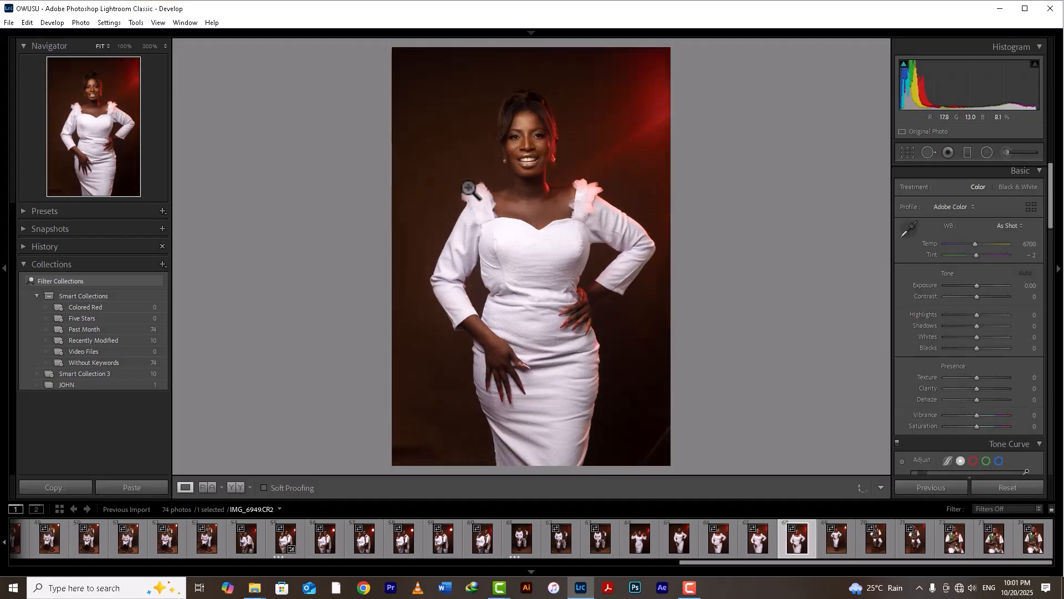
key("Right")
key("Left")
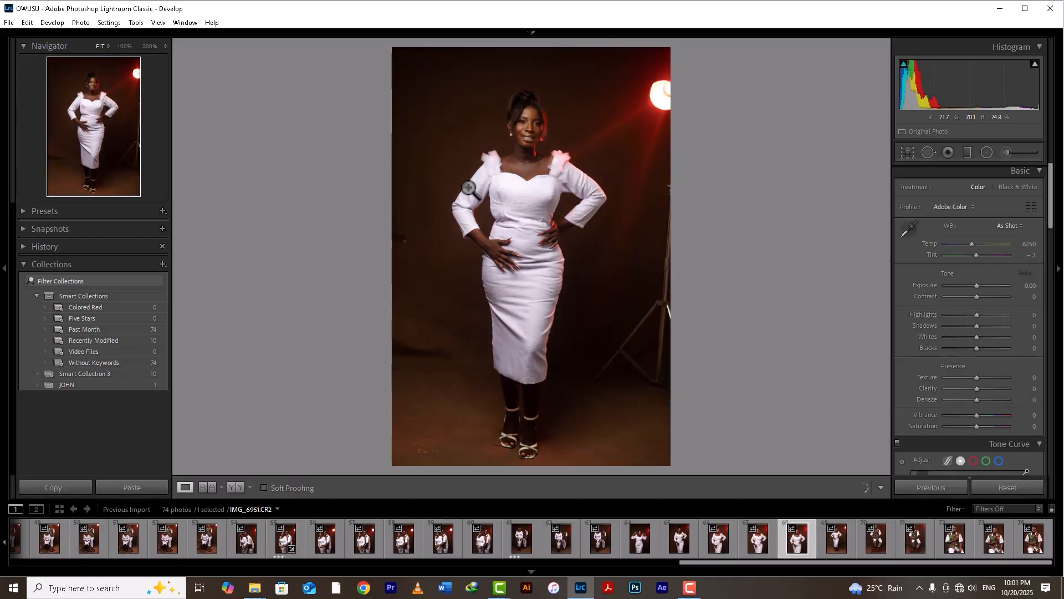
- Recheck the woman's hand-on-hip poses, IMG_6947.CR2 to IMG_6950.CR2, against the raised-hands pose in IMG_6946.CR2
key("Left")
key("Left")
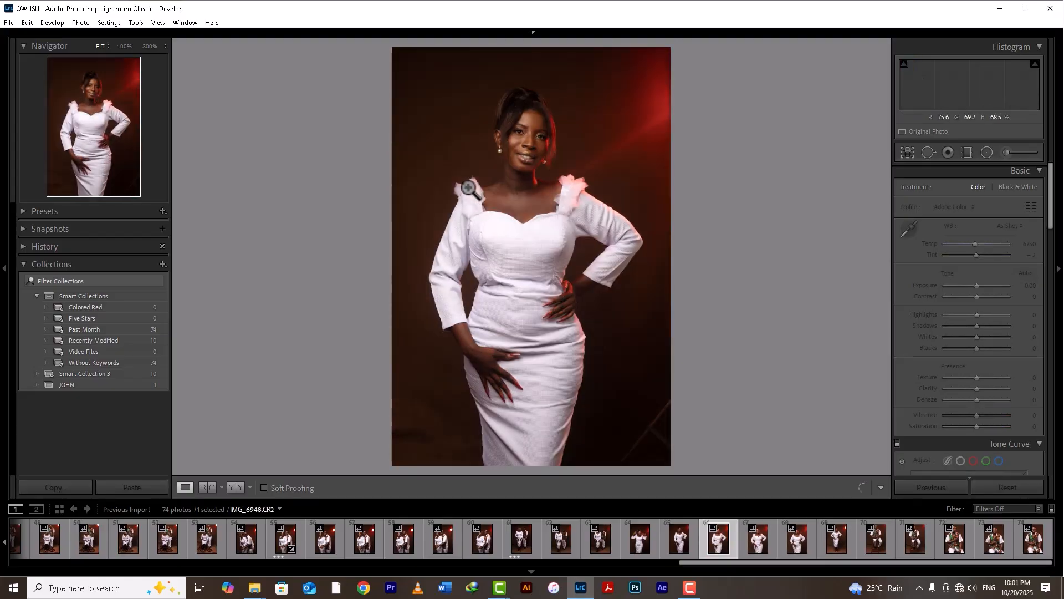
key("Left")
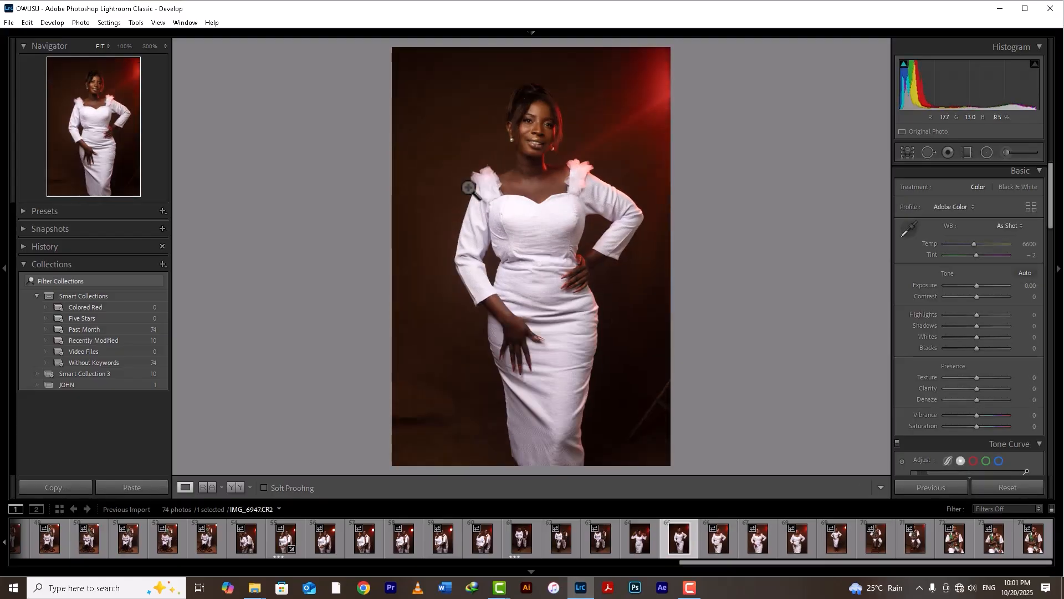
key("Left")
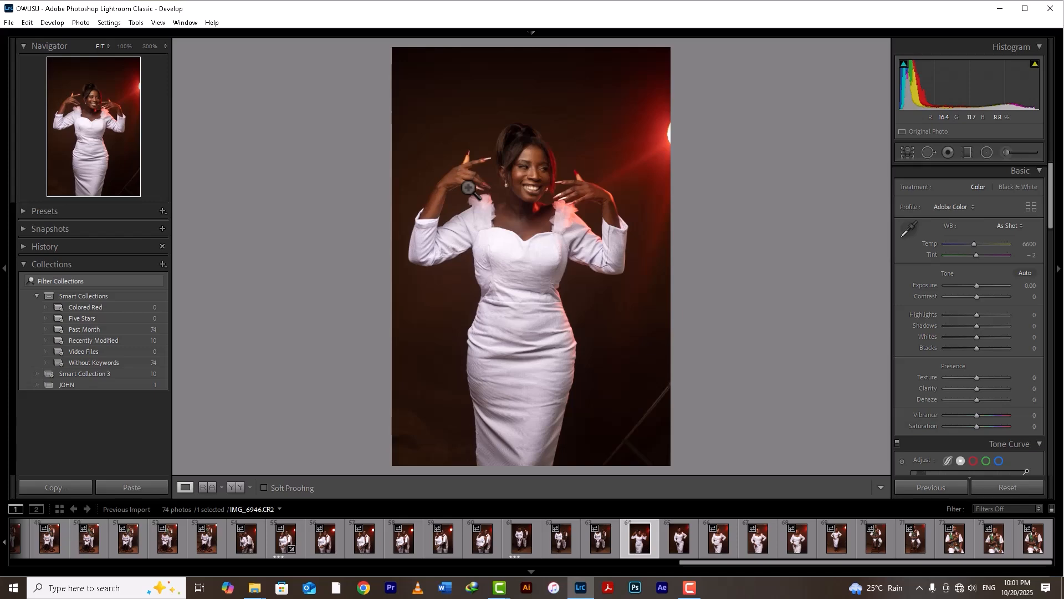
key("Right")
key("Right")
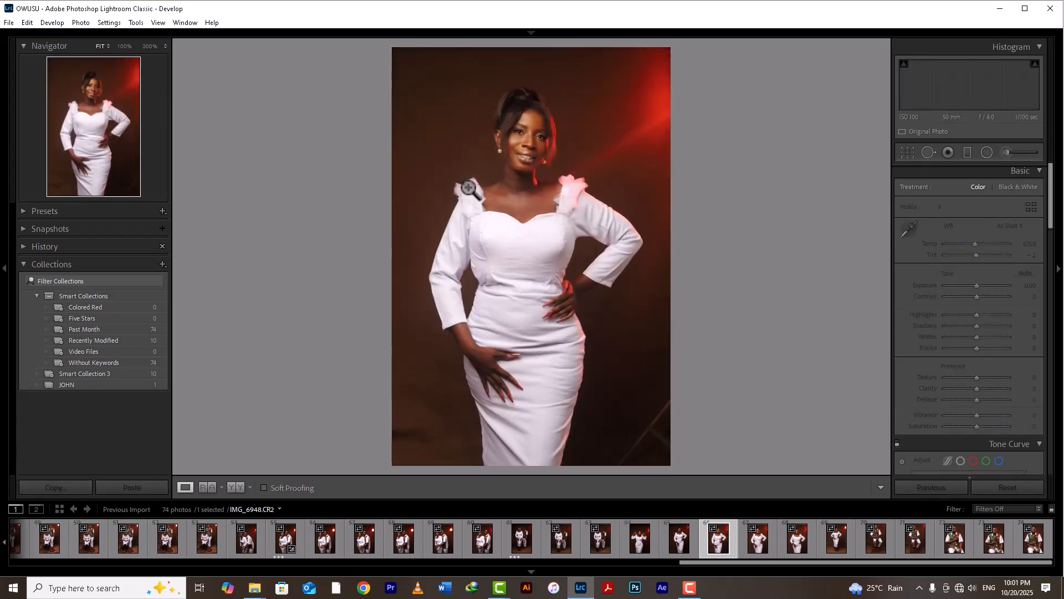
key("Right")
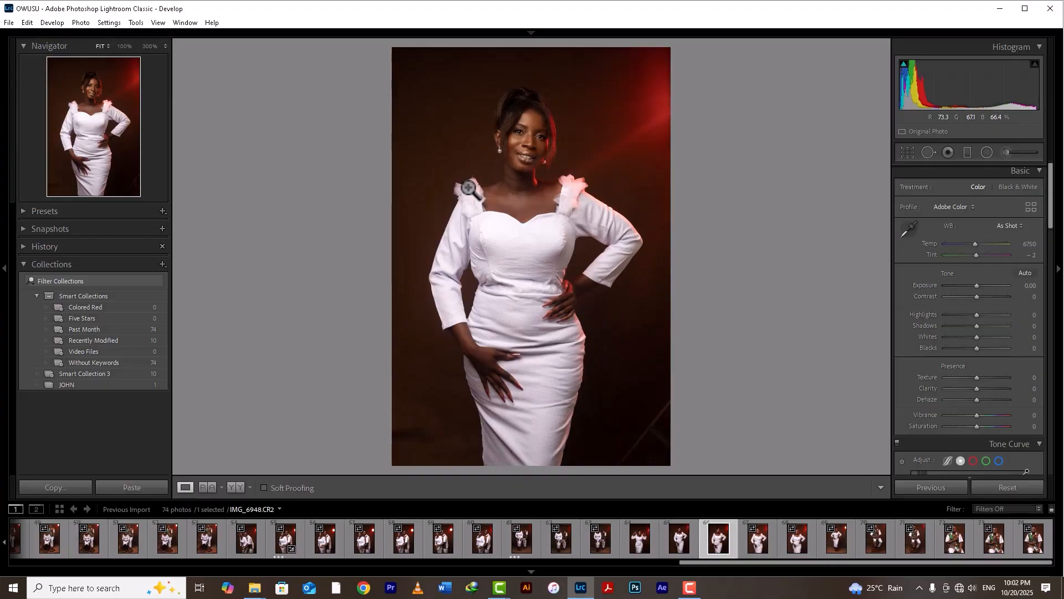
key("Right")
key("Right")
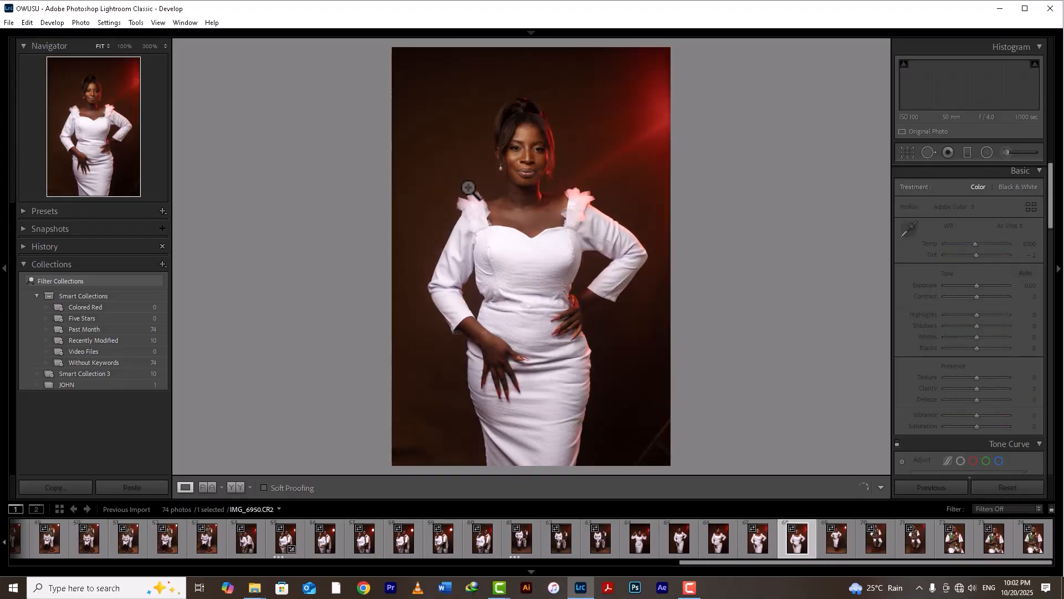
key("Left")
key("Left")
key("Left")
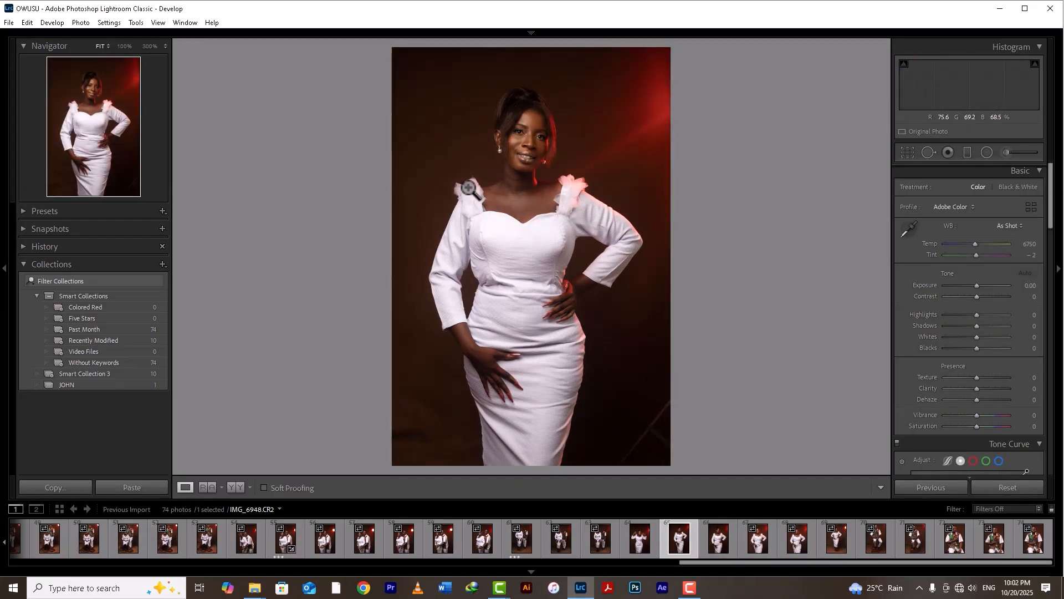
- Inspect the woman's face up close in IMG_6946.CR2, rate that photo three stars and continue to the man's solo portraits
key("Left")
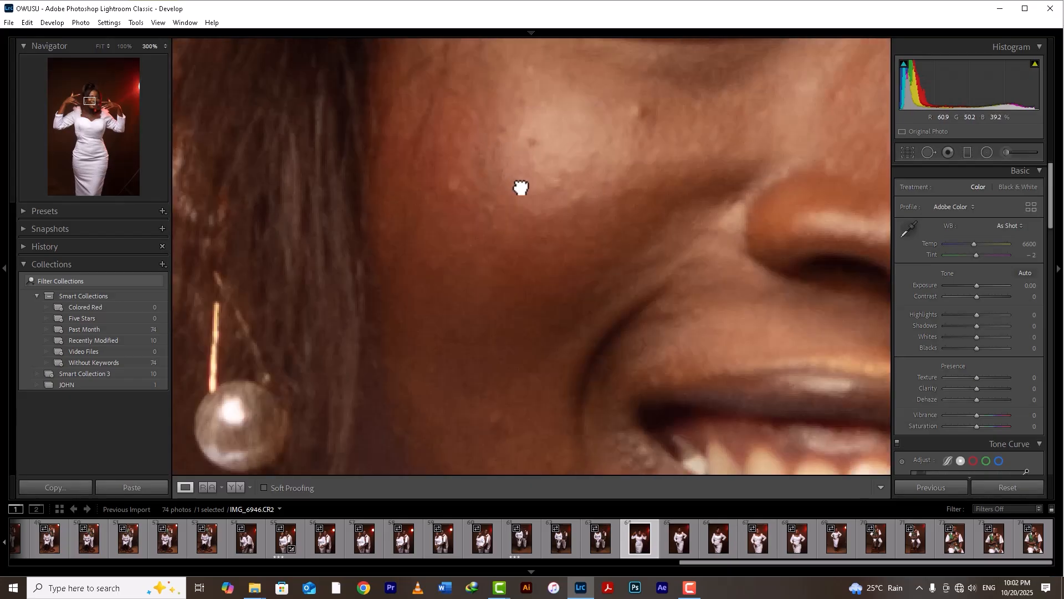
left_click(520, 183)
left_click(611, 216)
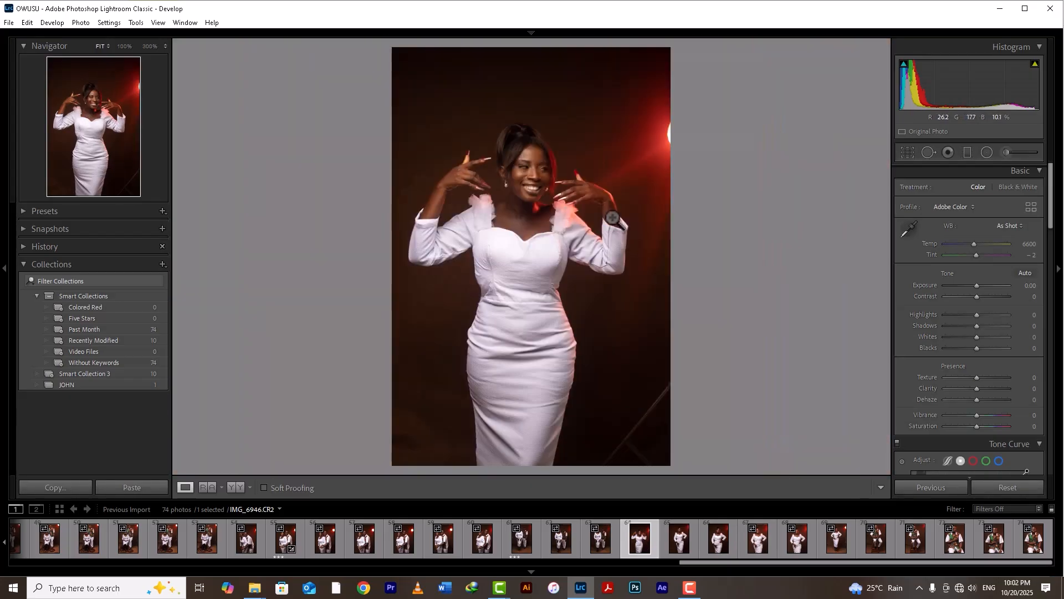
key("Right")
key("Right")
key("Right")
key("Right")
key("Right")
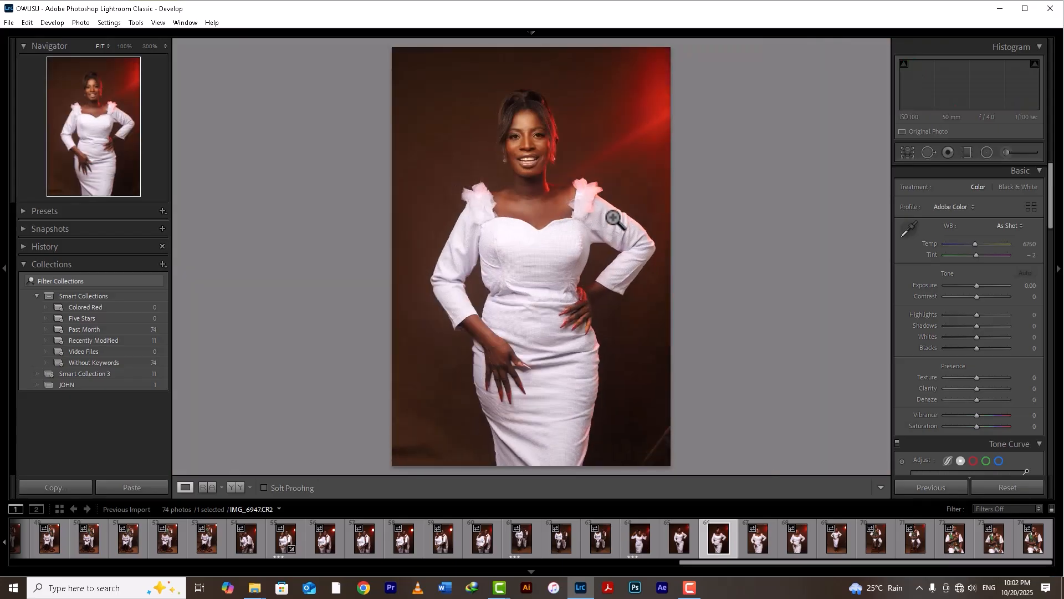
key("Right")
key("Right")
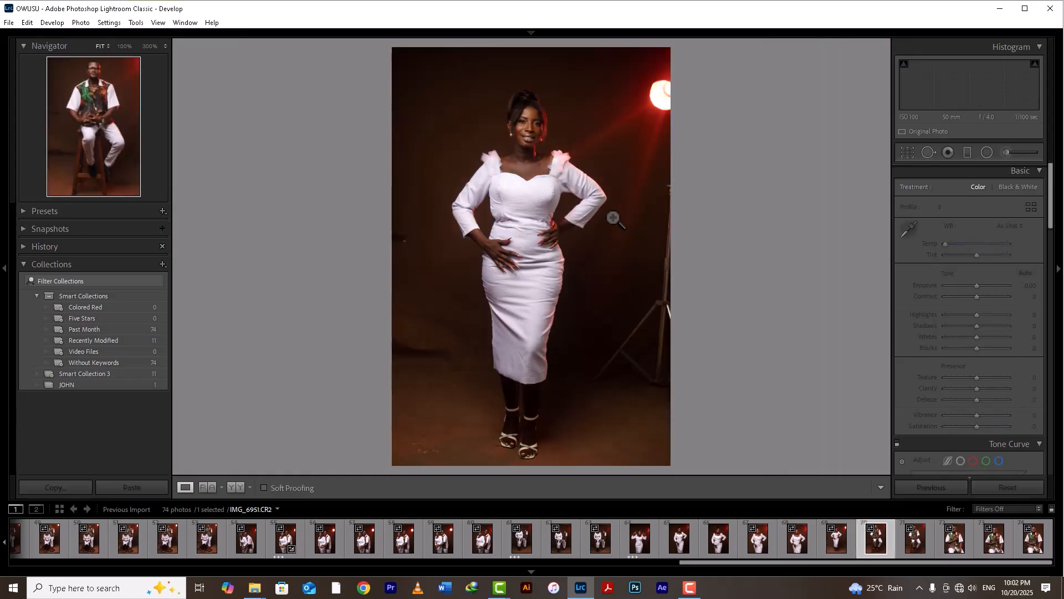
- Compare the man's seated portraits IMG_6954.CR2, IMG_6955.CR2 and IMG_6956.CR2, and rate IMG_6955.CR2 three stars
key("Right")
key("Right")
key("Right")
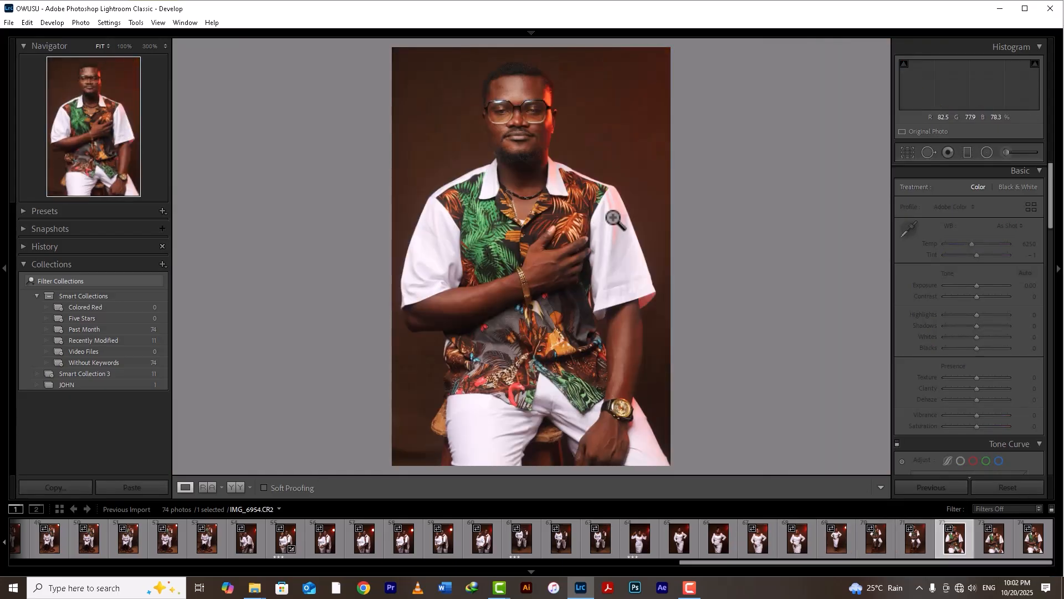
key("Left")
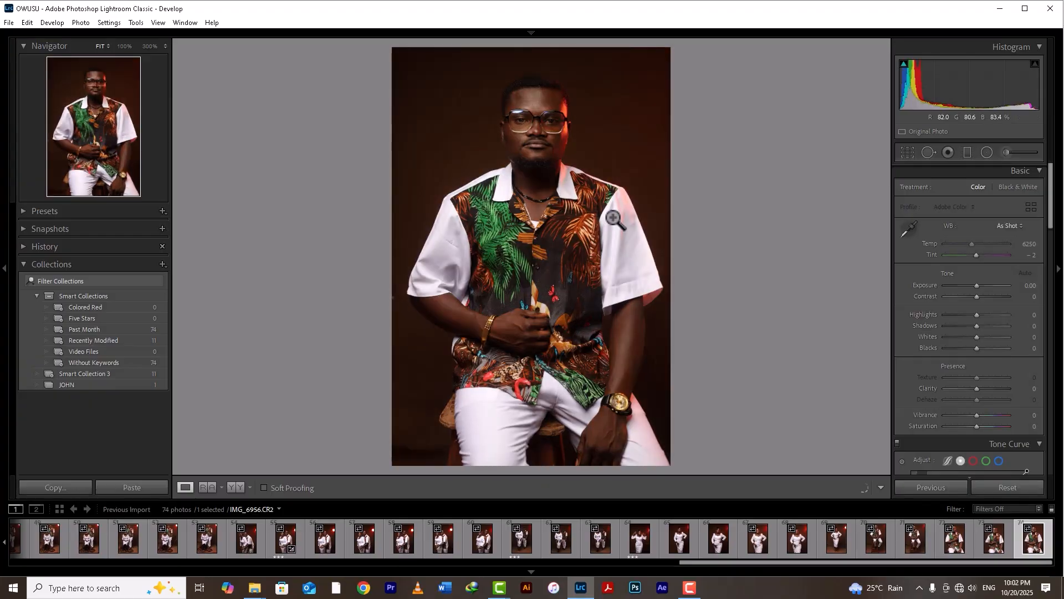
key("Left")
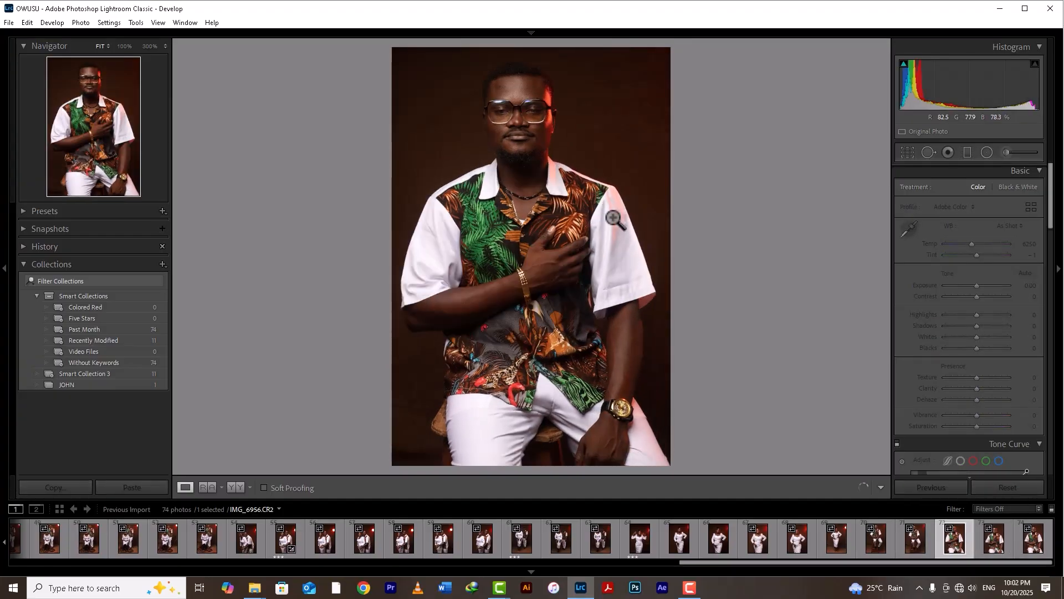
key("Right")
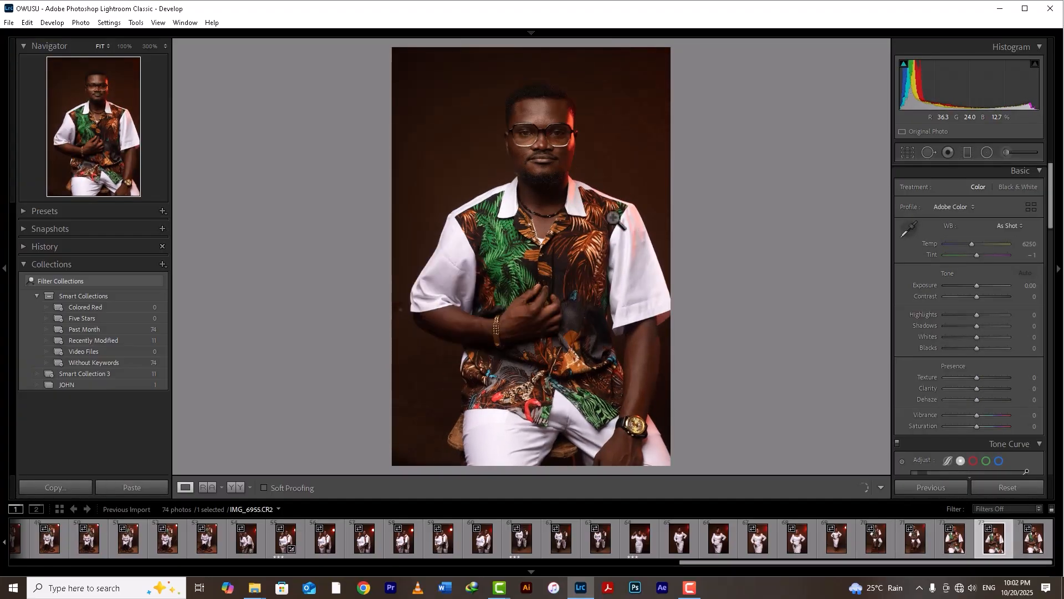
key("Right")
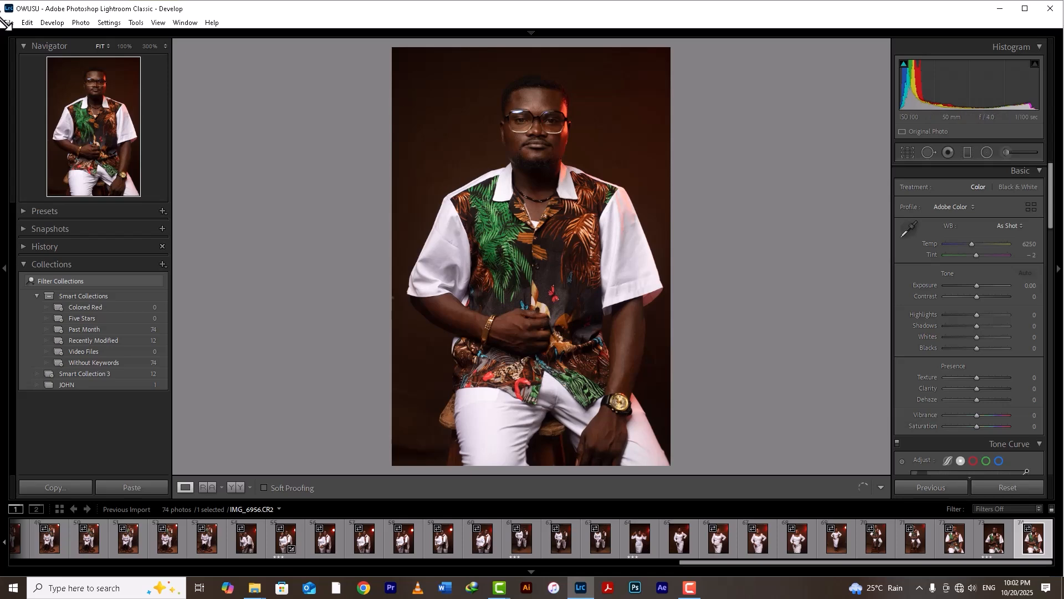
- Show the picks in Smart Collection 3 and rate its first photo, IMG_6884.CR2, five stars
left_click(123, 373)
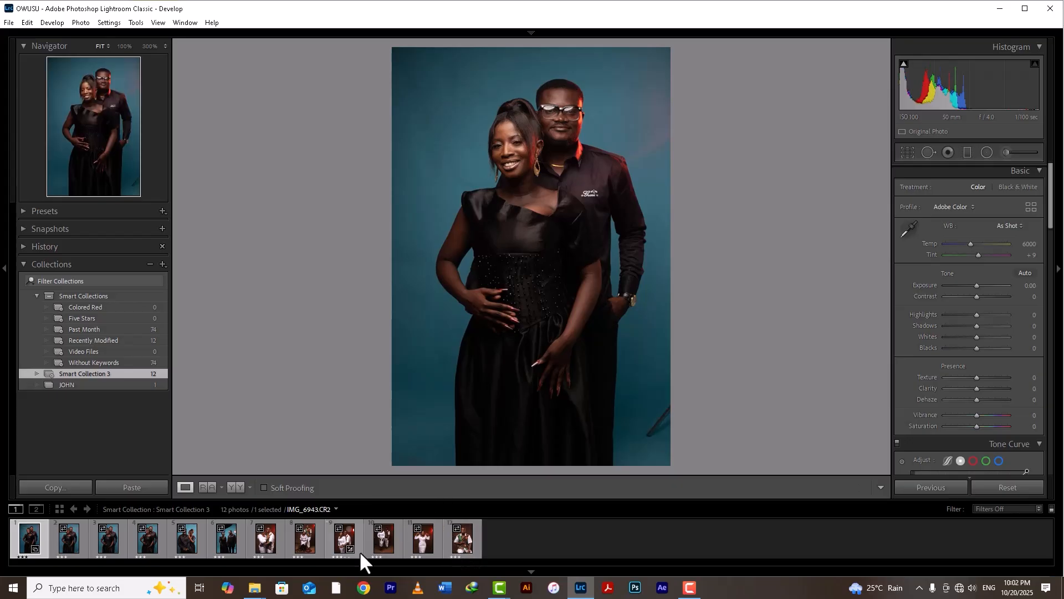
left_click(373, 549)
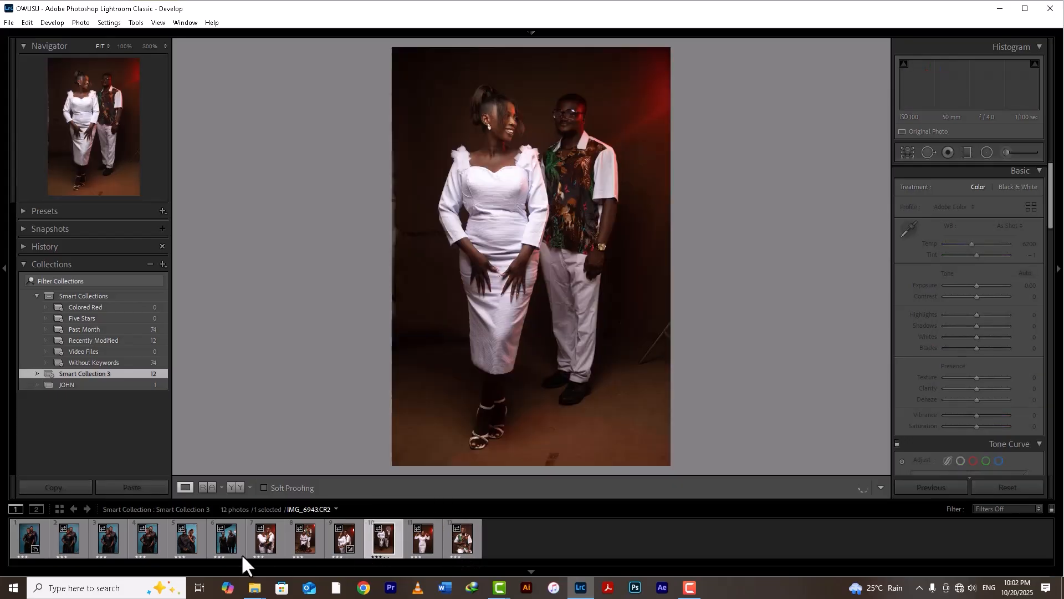
left_click(21, 538)
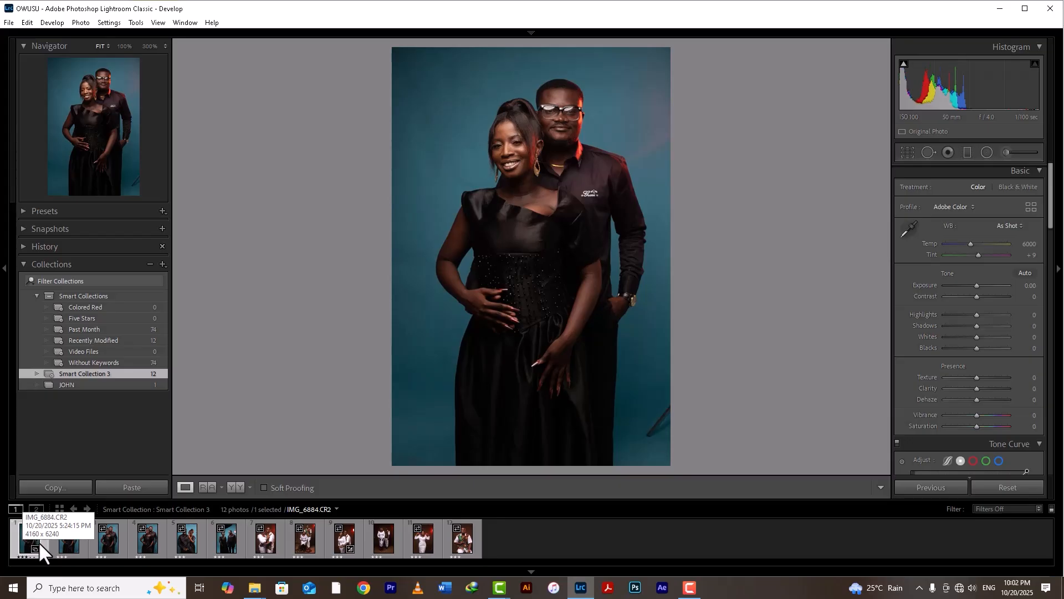
key("Right")
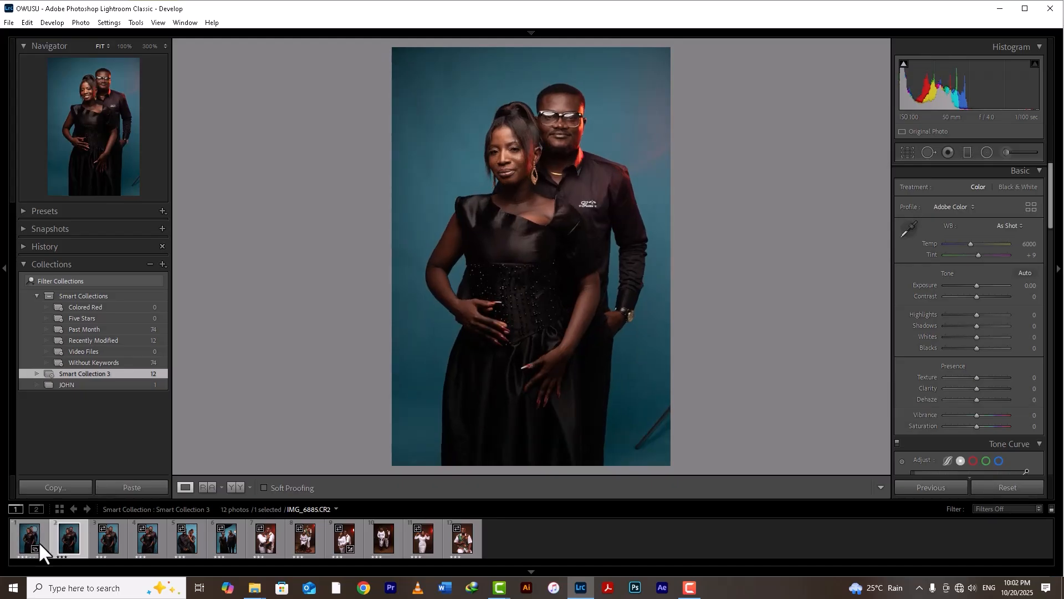
key("Left")
key("5")
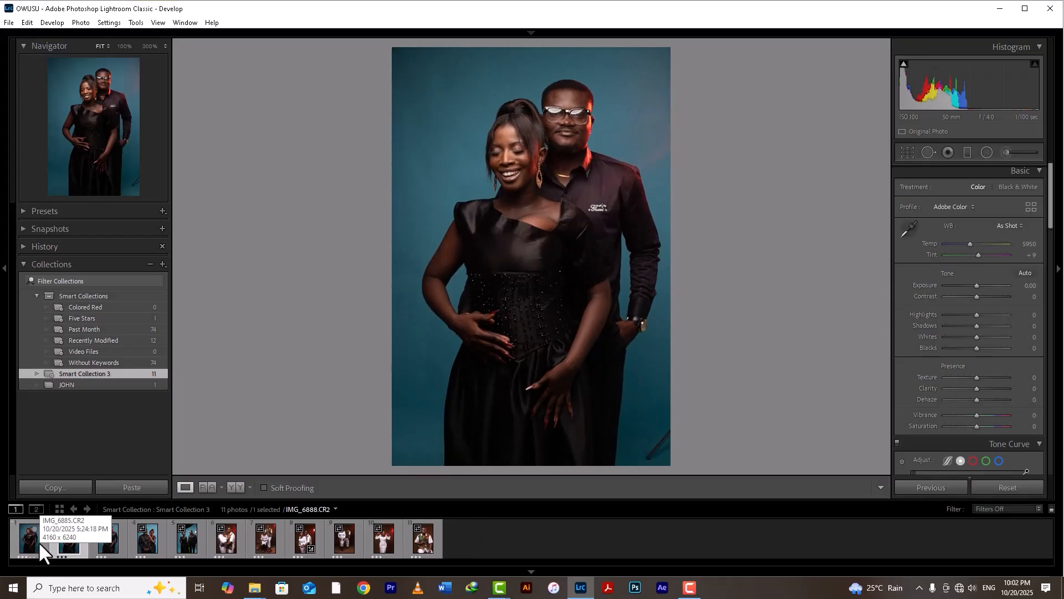
- Review the black-outfit picks IMG_6889.CR2 and IMG_6896.CR2, then rate the couple's hand-holding photo IMG_6906.CR2 five stars
key("Right")
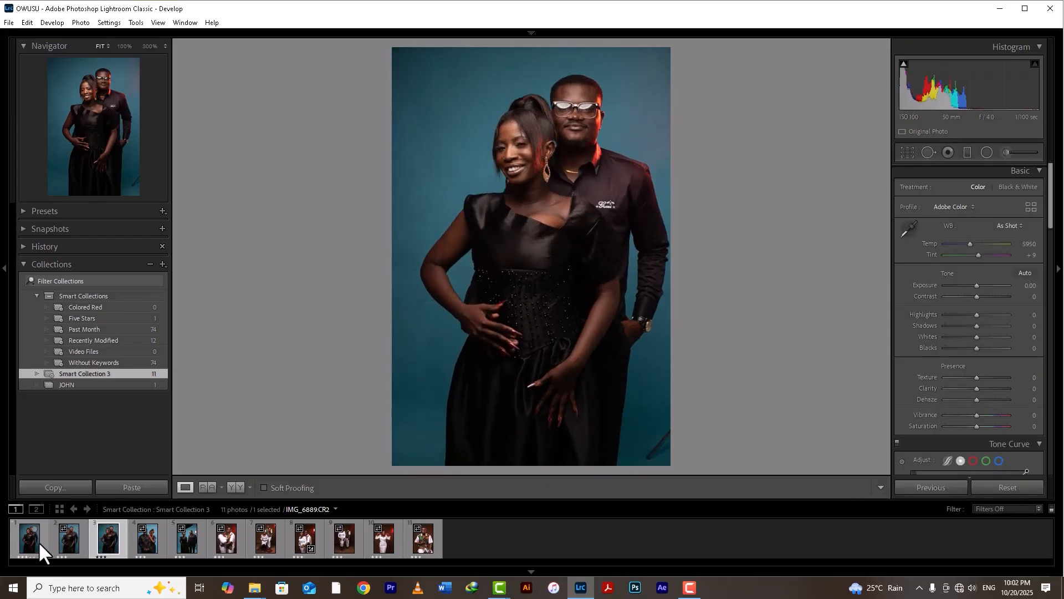
key("Right")
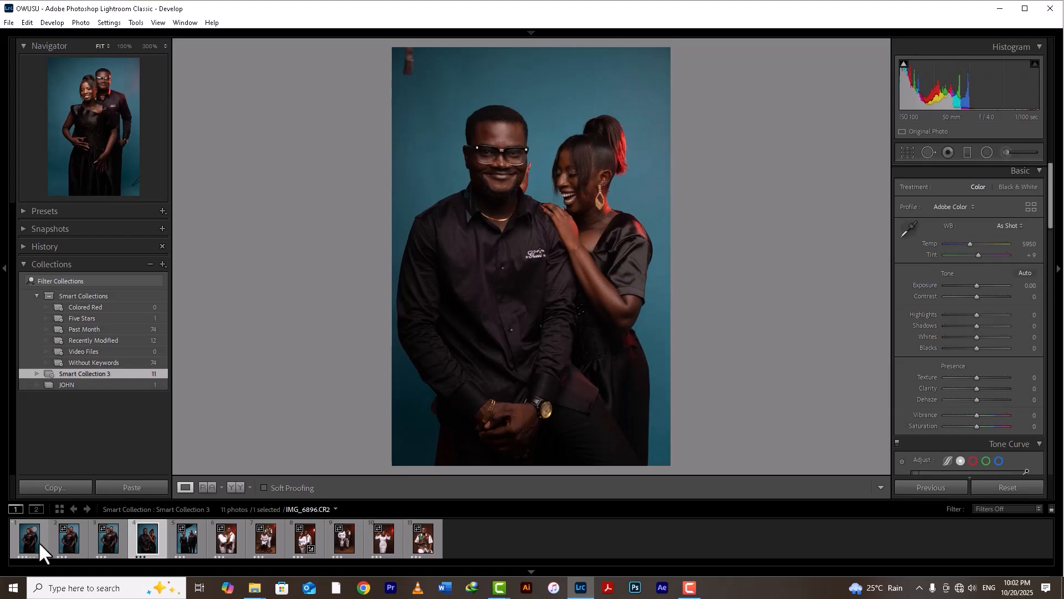
key("Right")
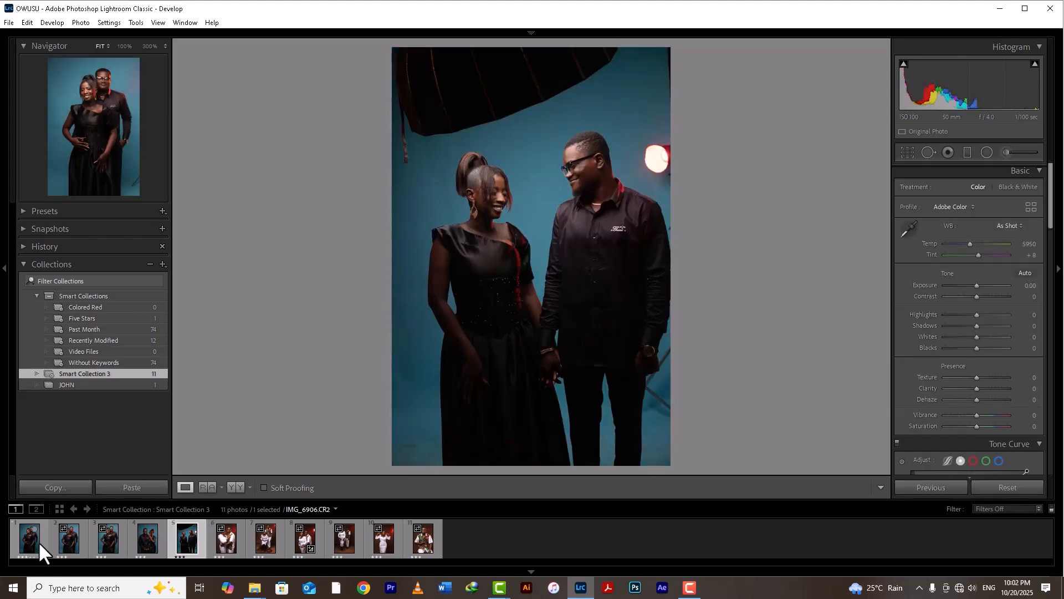
key("5")
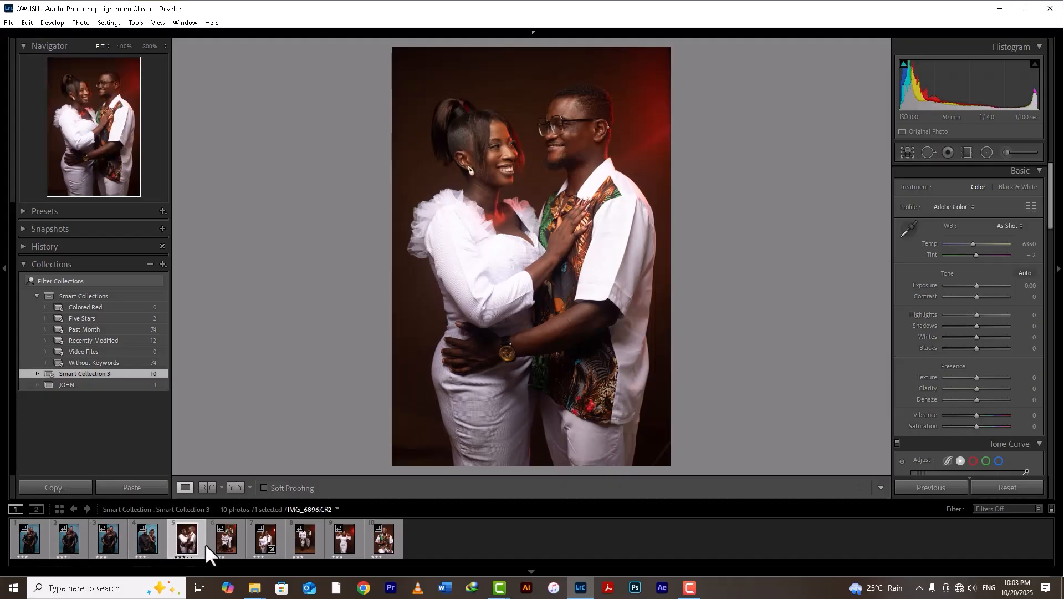
- Recheck the black-outfit poses IMG_6885.CR2 to IMG_6889.CR2, and rate the couple's embrace in white, IMG_6918.CR2, five stars
left_click(68, 544)
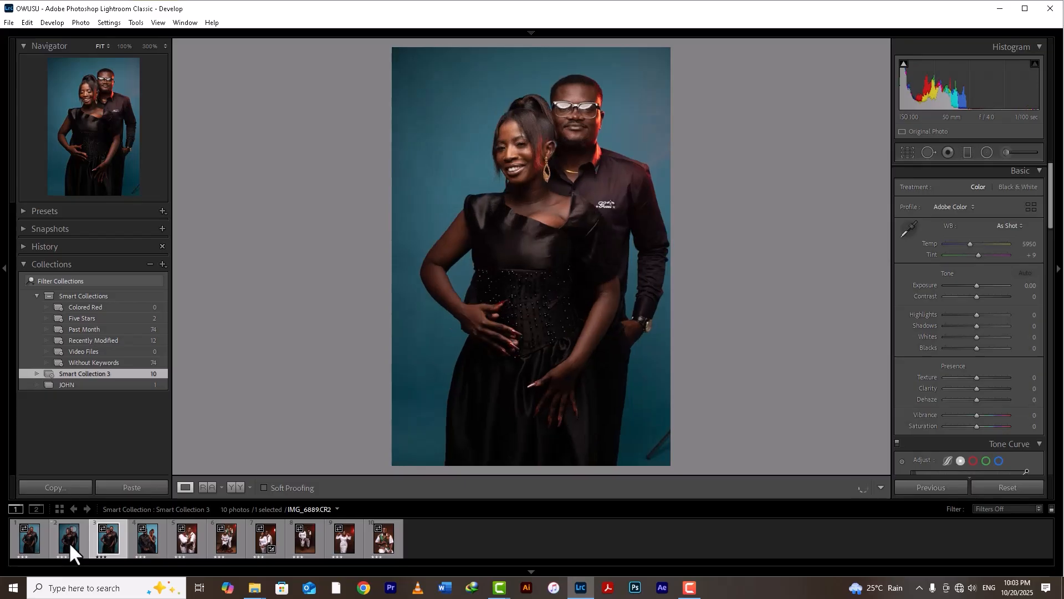
key("Left")
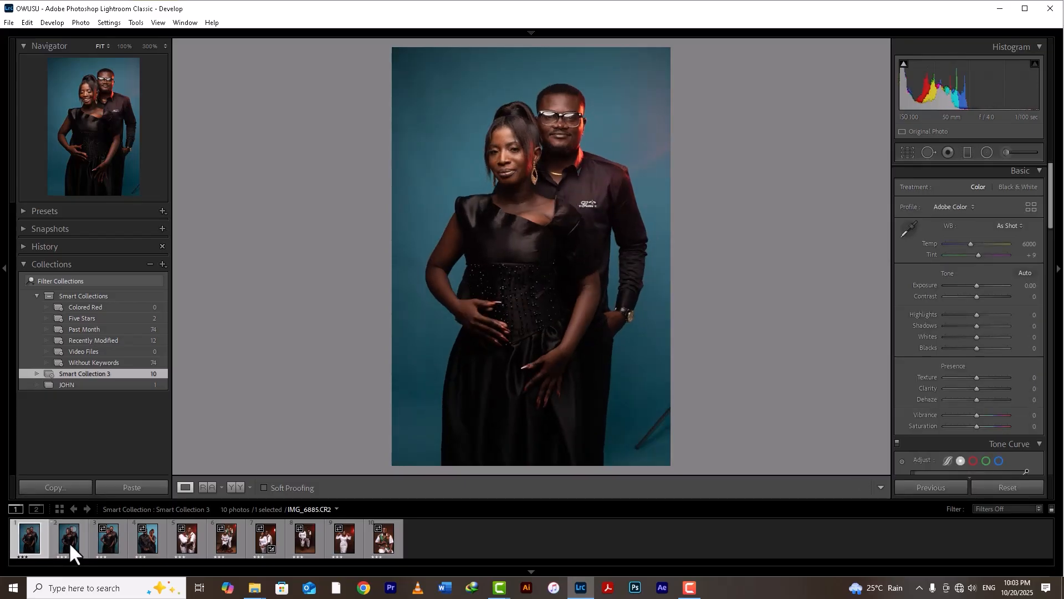
key("Right")
key("Right")
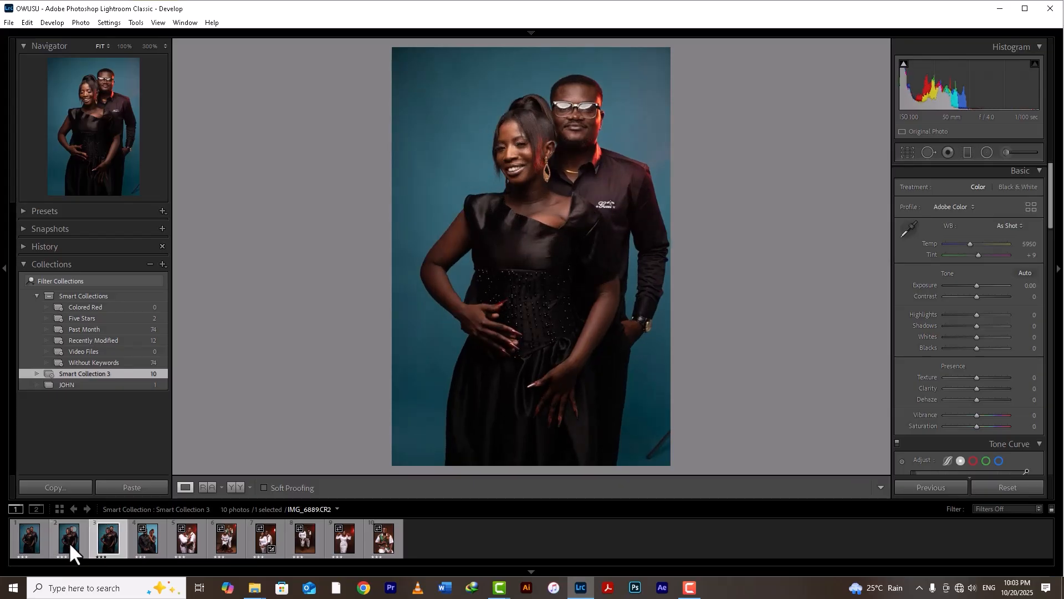
key("Right")
key("Right")
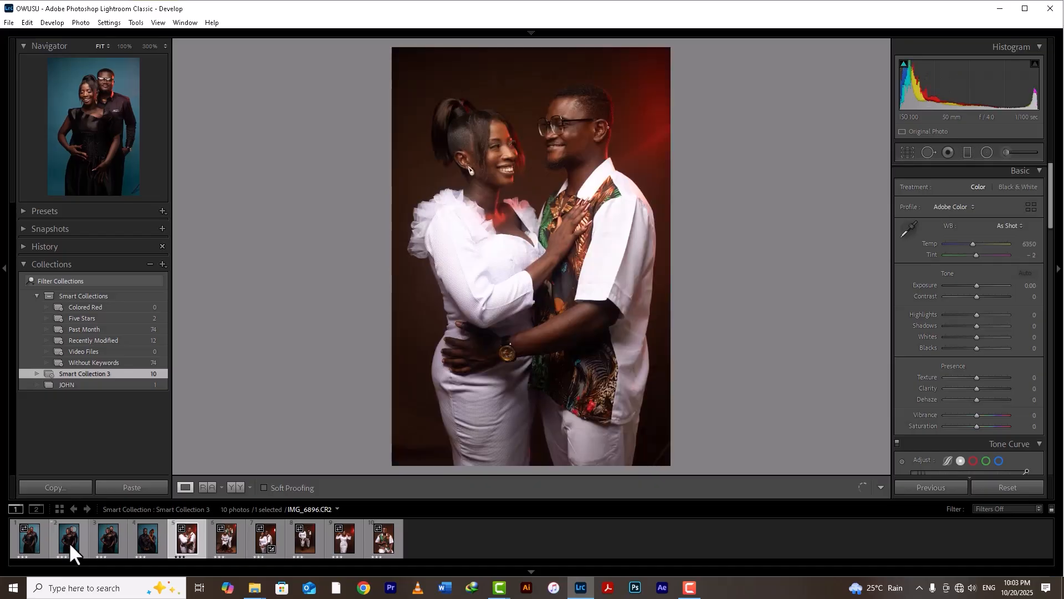
key("5")
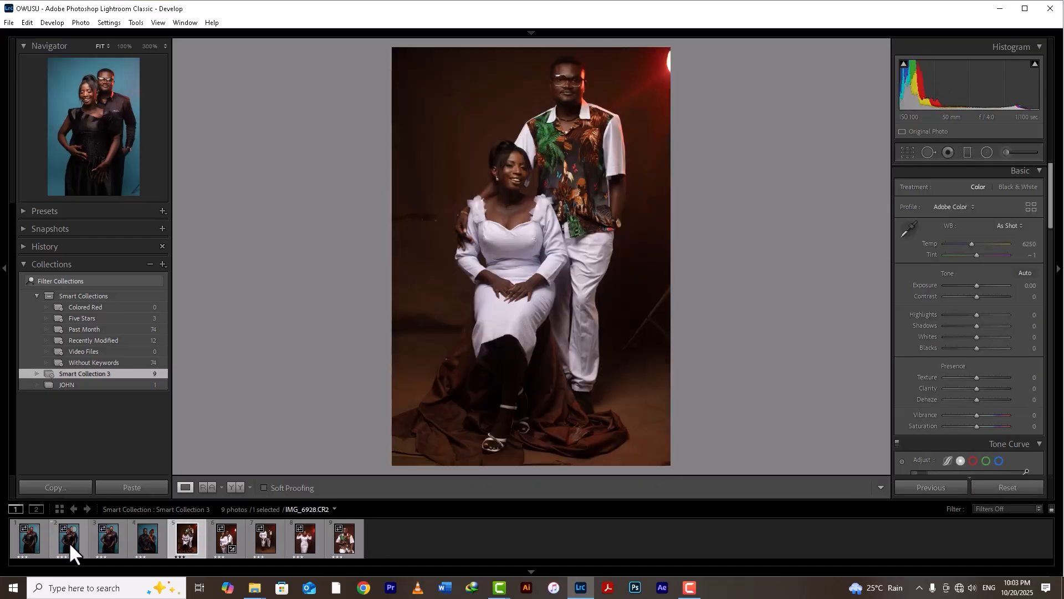
- Compare IMG_6928.CR2 with its neighbouring white-outfit photos, and rate IMG_6937.CR2 and IMG_6943.CR2 five stars
key("Right")
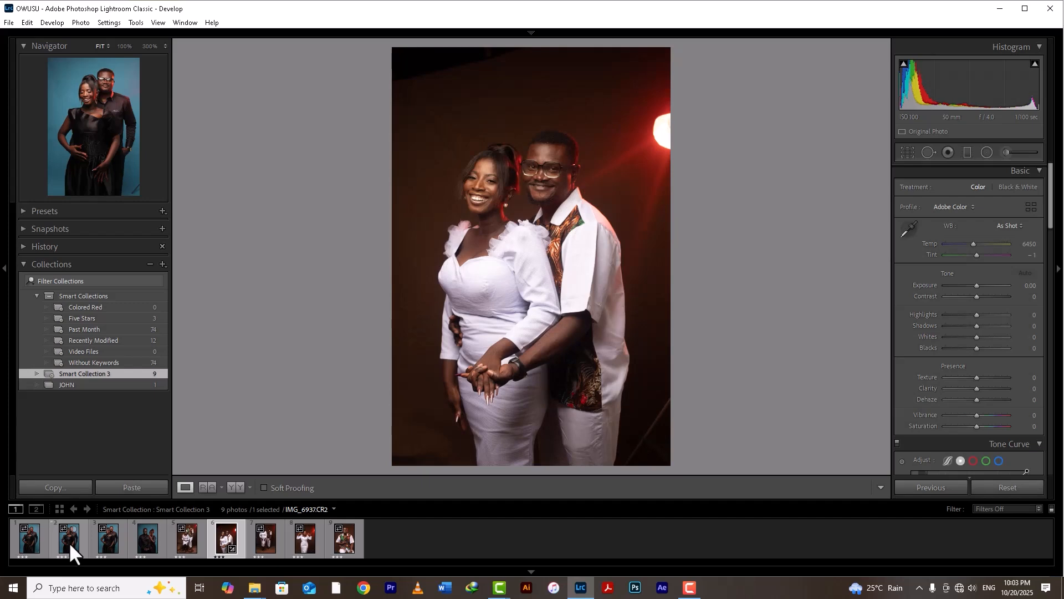
key("Left")
key("Right")
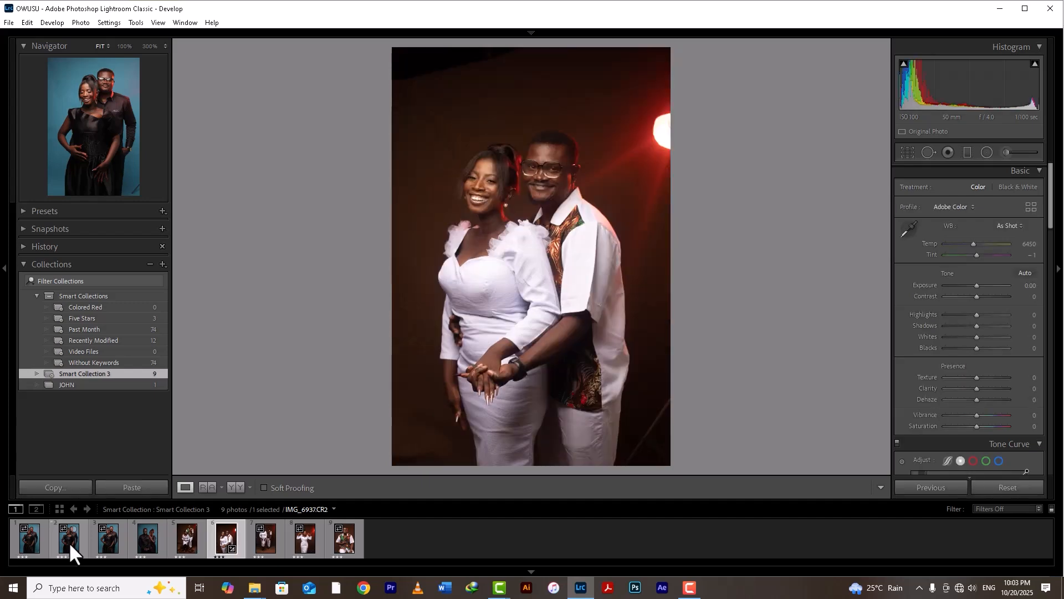
key("Right")
key("Left")
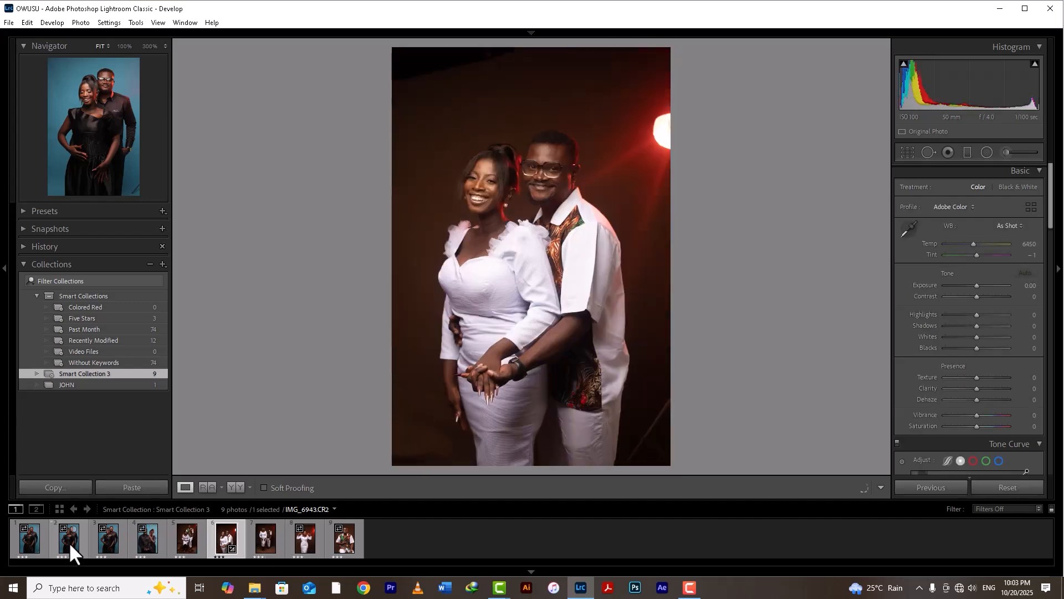
key("5")
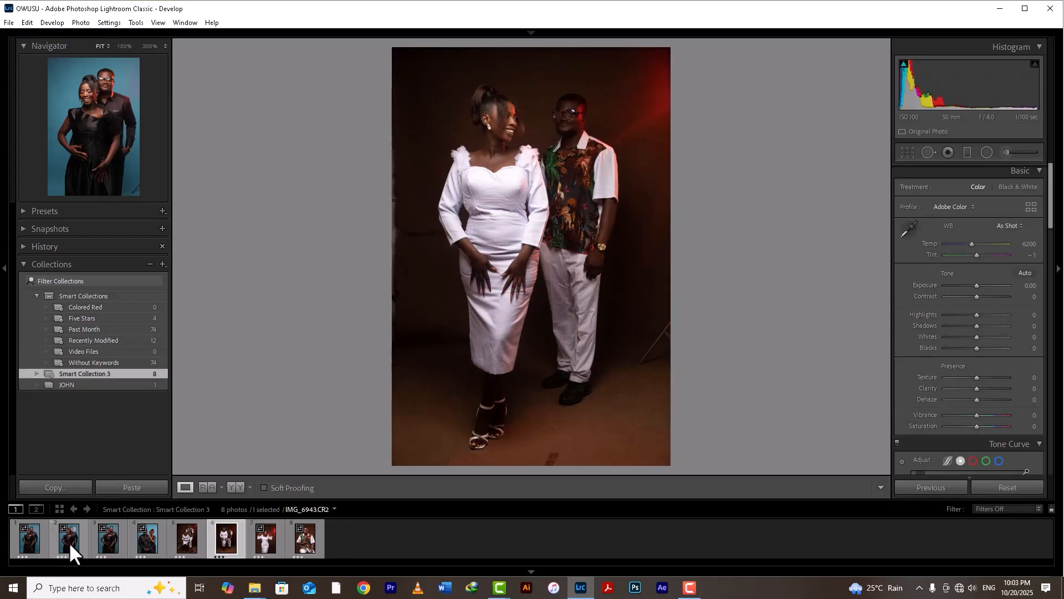
key("5")
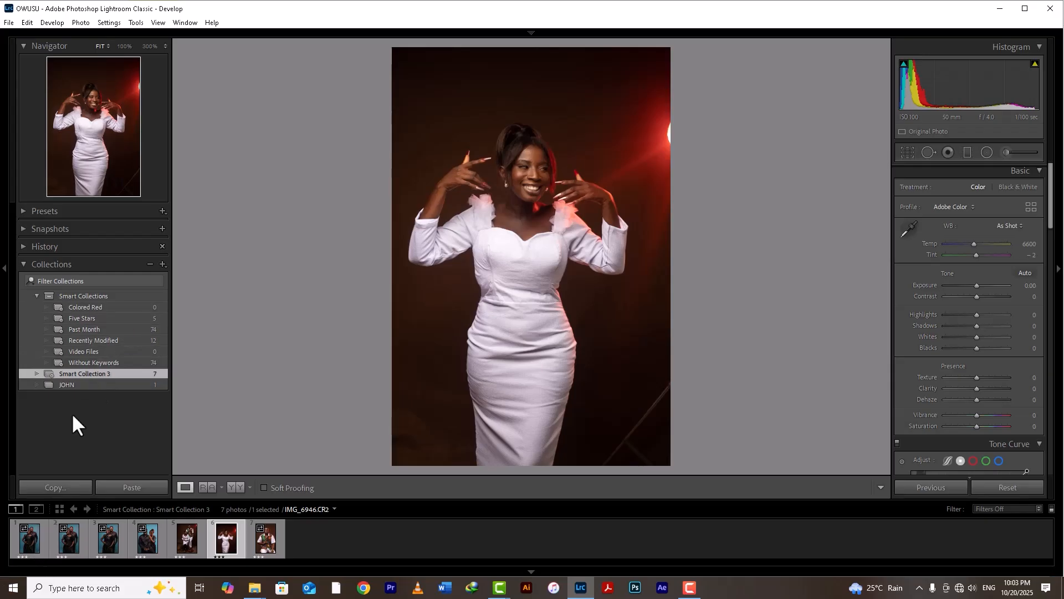
- Compare the remaining black-dress poses IMG_6885.CR2, IMG_6888.CR2 and IMG_6889.CR2, checking the man's face in IMG_6889.CR2
left_click(32, 543)
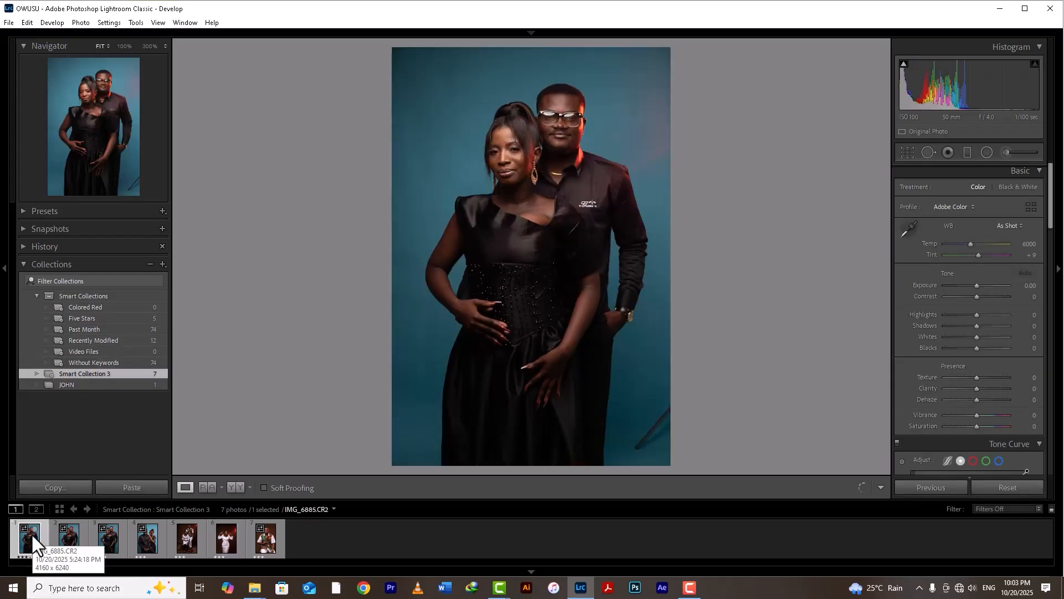
key("Right")
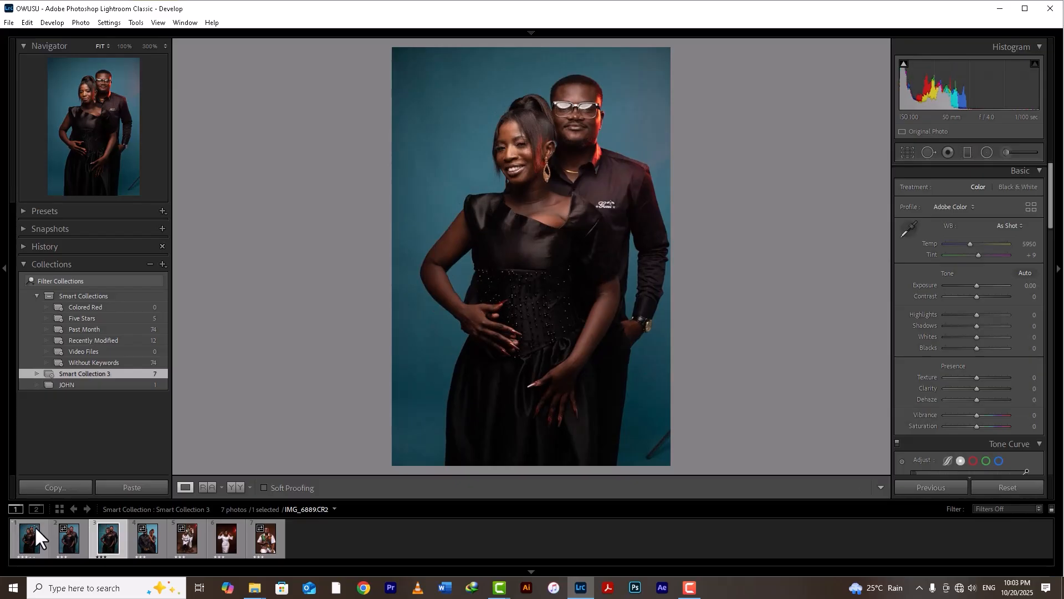
key("Left")
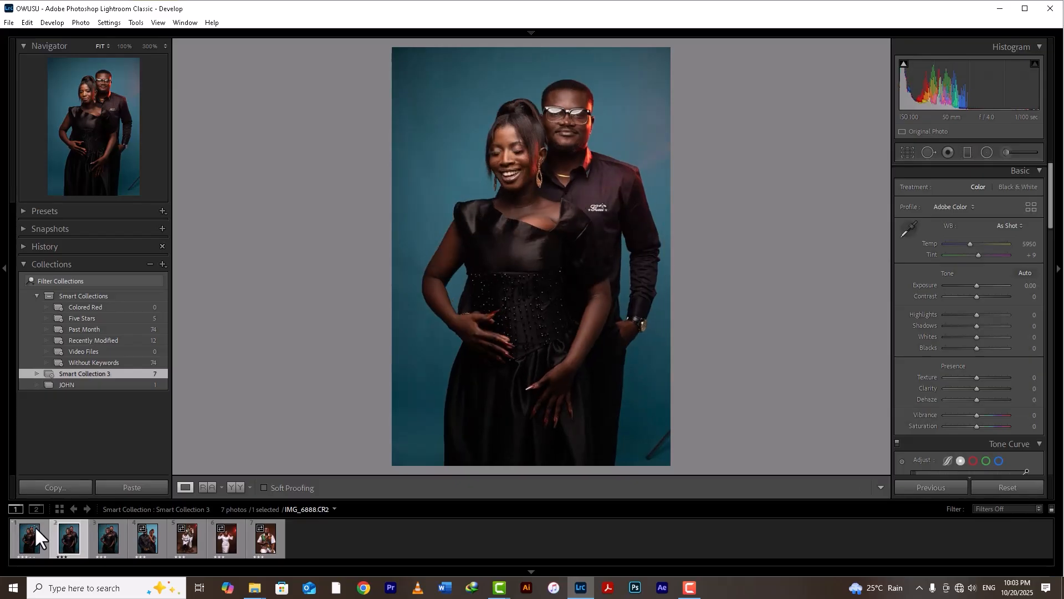
key("Right")
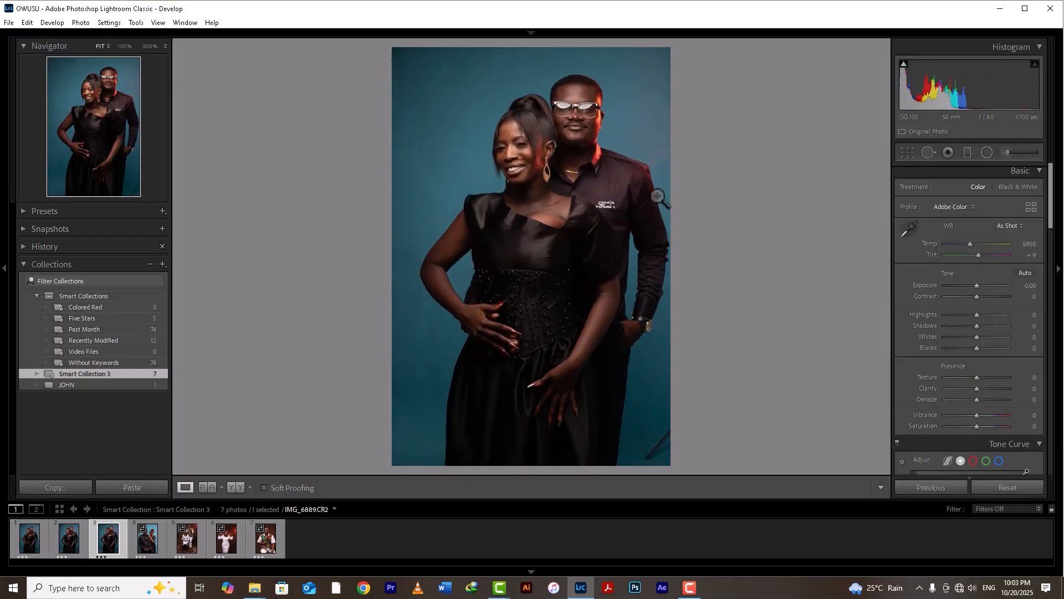
left_click(574, 111)
left_click(575, 123)
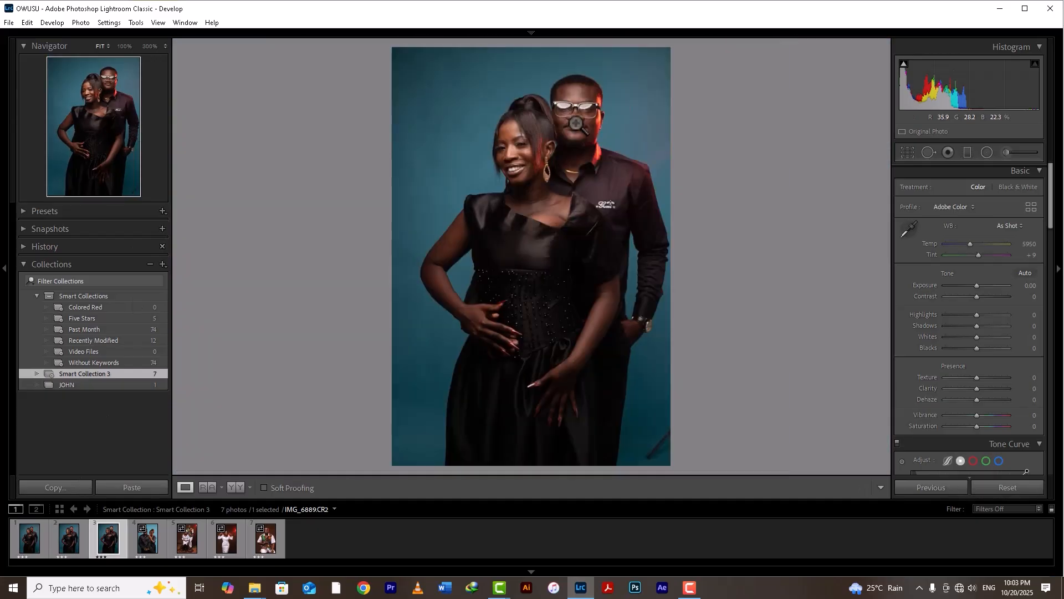
- Inspect the man's eyes and glasses up close in IMG_6896.CR2 and rate that photo five stars
key("Right")
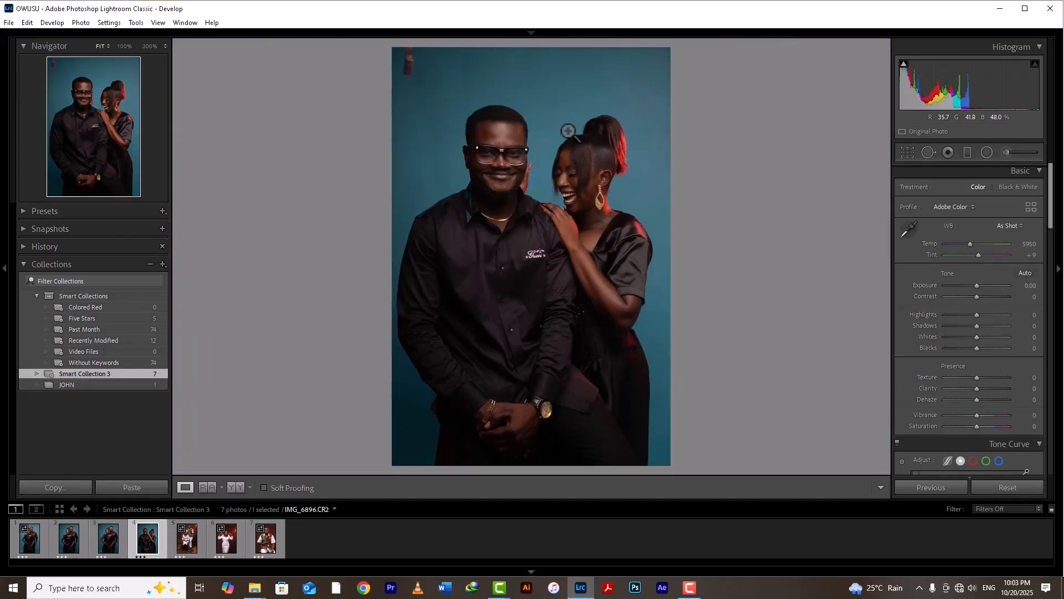
left_click(505, 147)
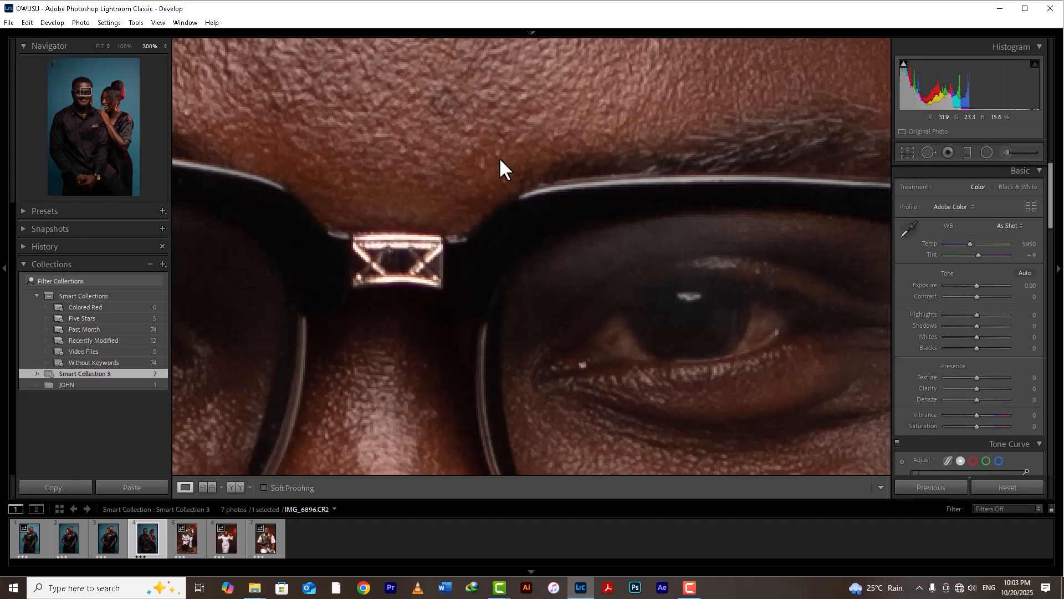
left_click(498, 158)
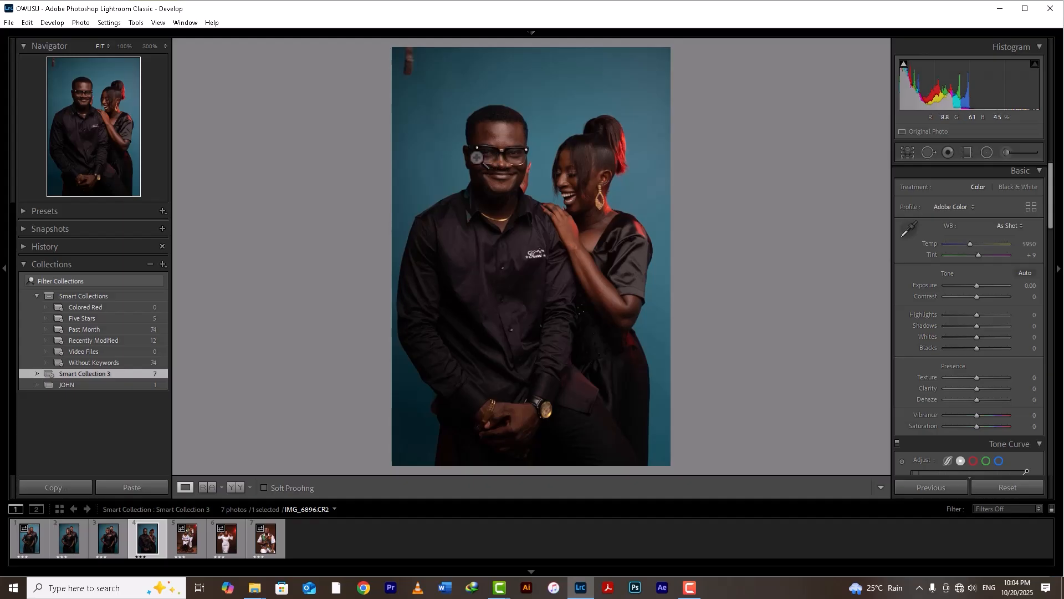
key("5")
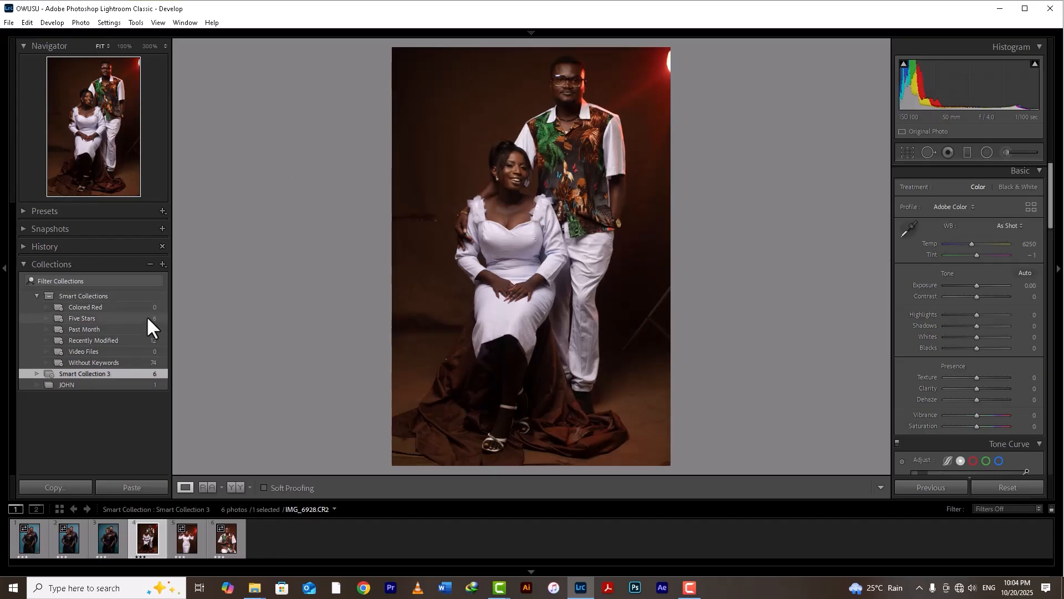
- Show the Five Stars smart collection and review its photos from IMG_6884.CR2 through IMG_6943.CR2
left_click(145, 319)
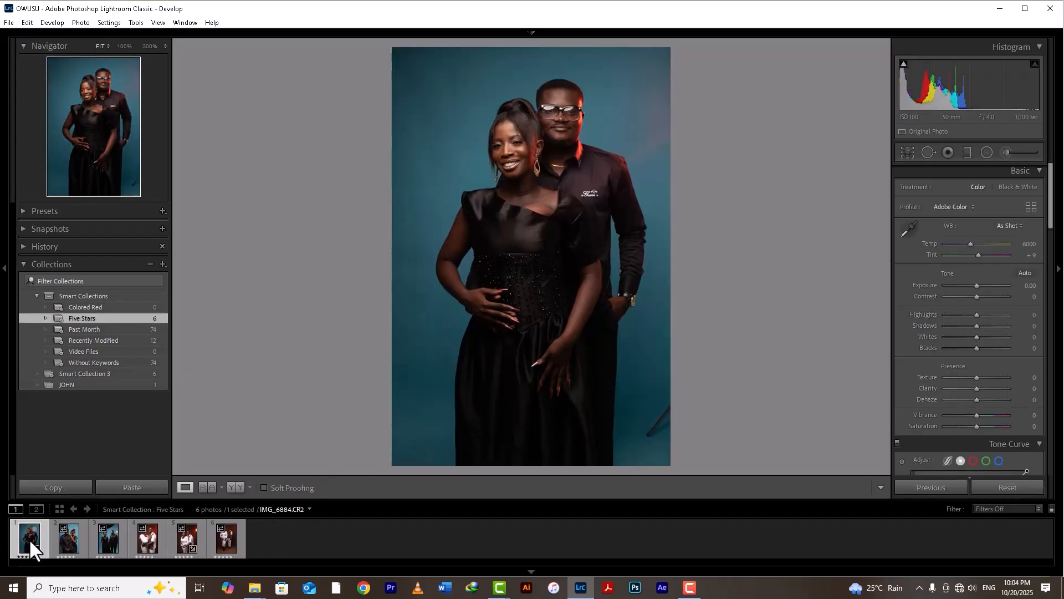
key("Right")
key("Left")
key("Right")
key("Right")
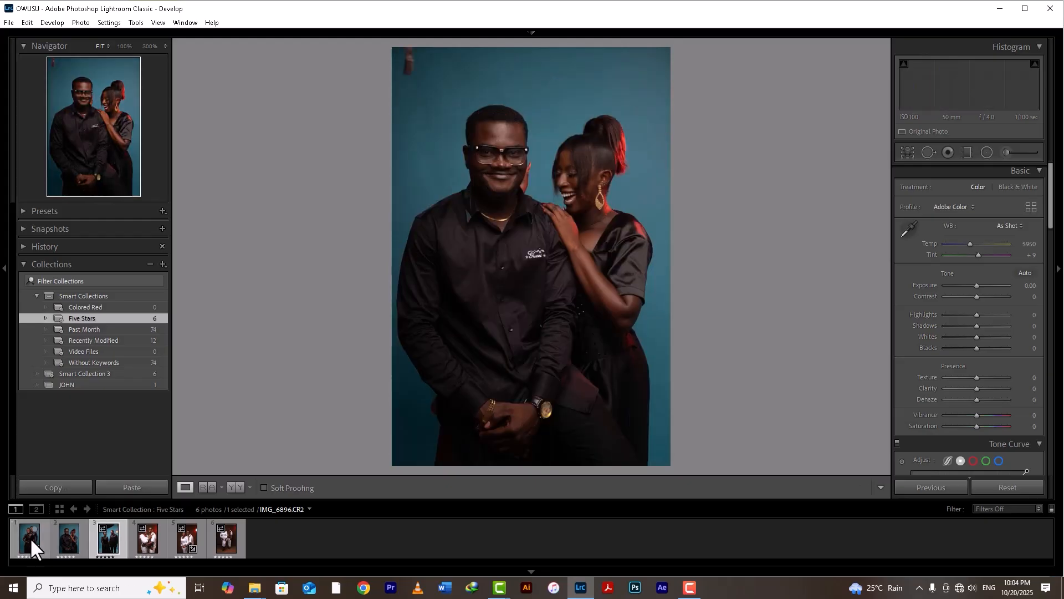
key("Right")
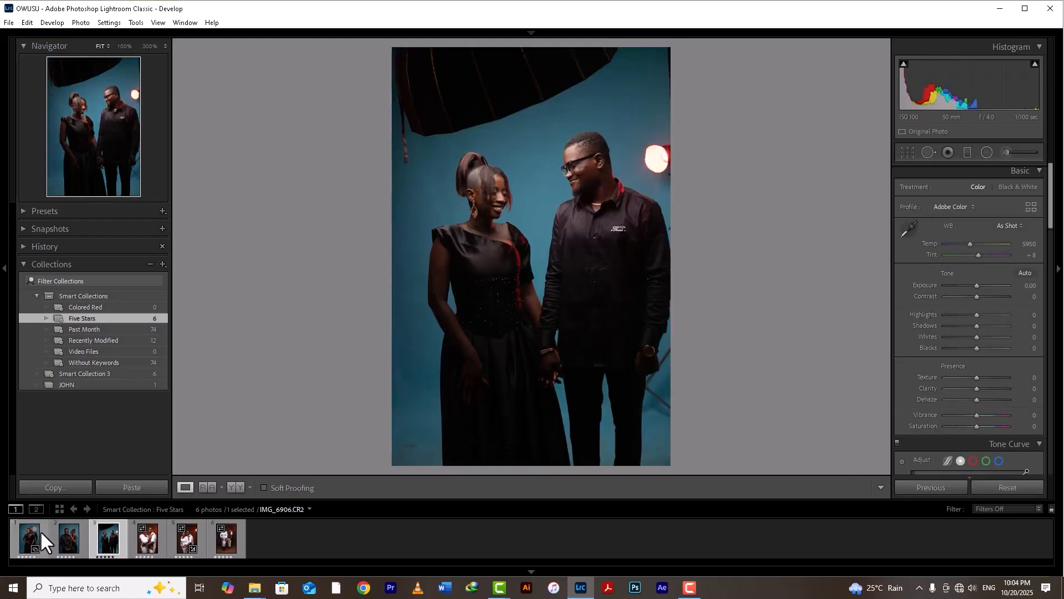
key("Right")
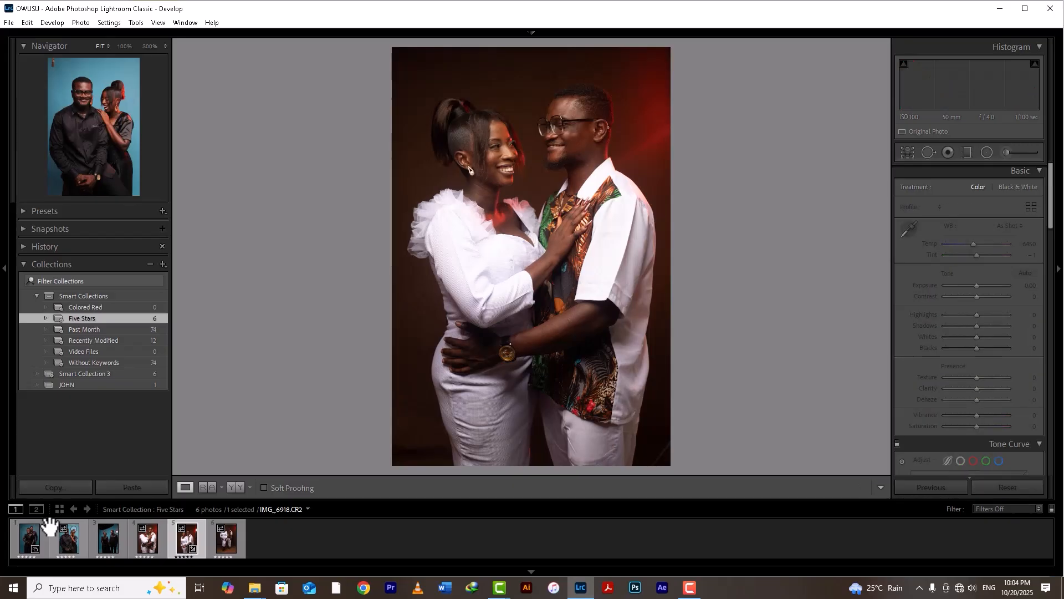
key("Right")
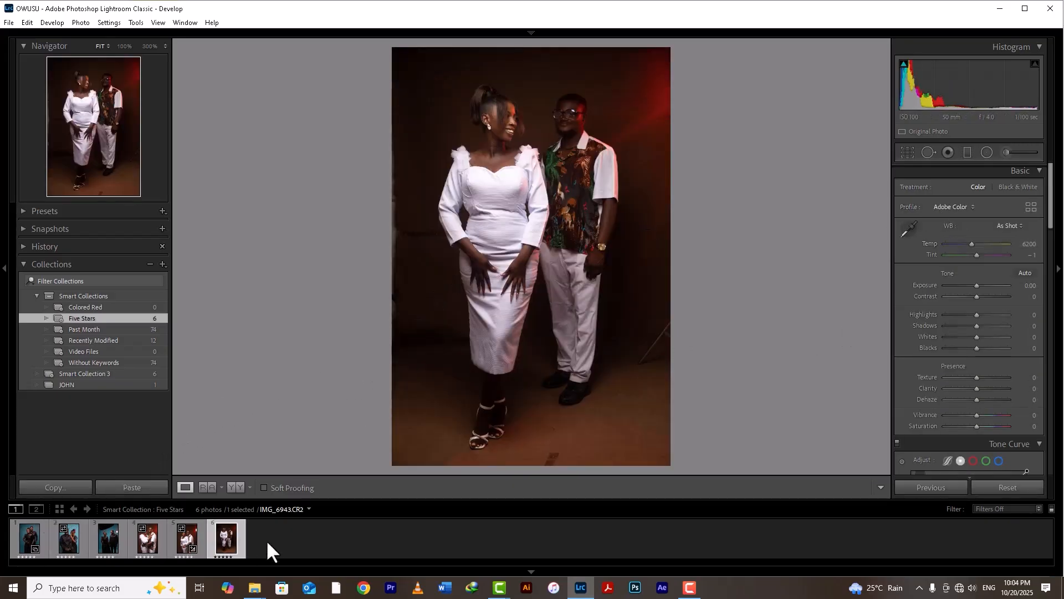
- Try Exposure +0.53 and Shadows +67 on IMG_6896.CR2 and compare the photo before and after
left_click(20, 537)
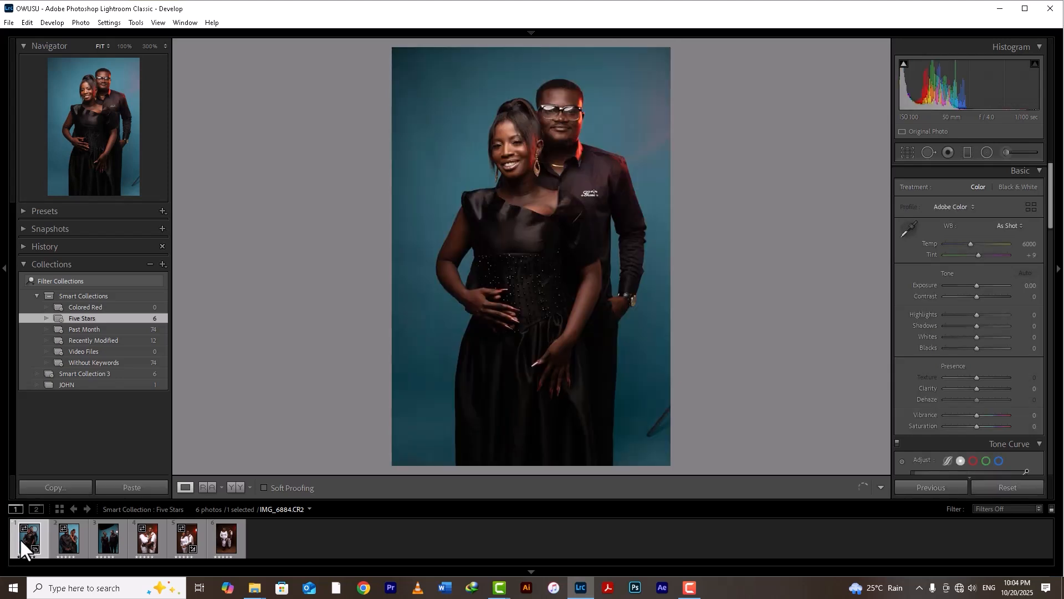
key("Right")
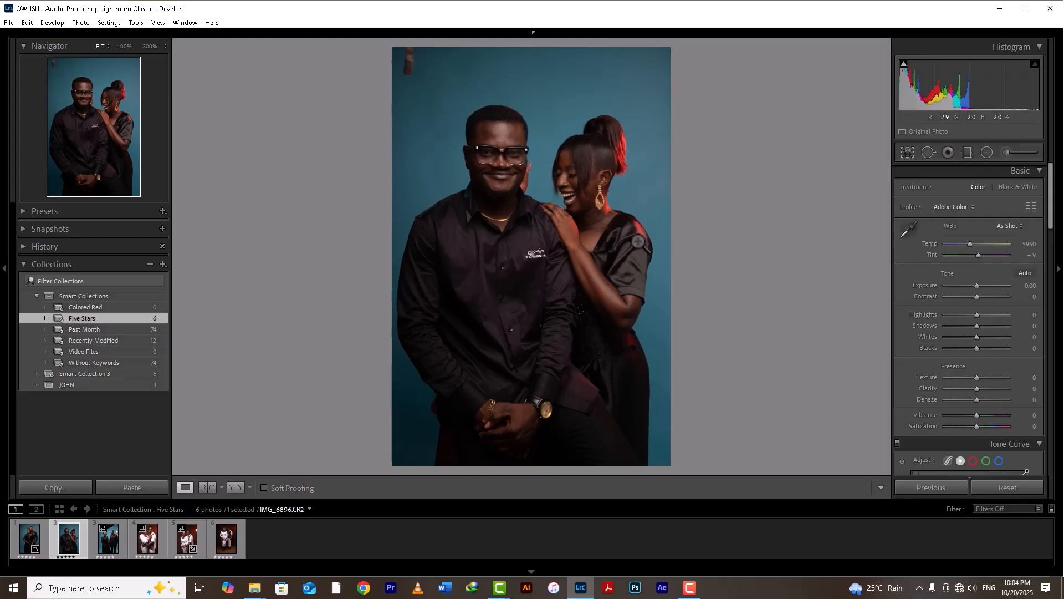
left_click_drag(974, 284, 978, 285)
left_click_drag(977, 326, 997, 326)
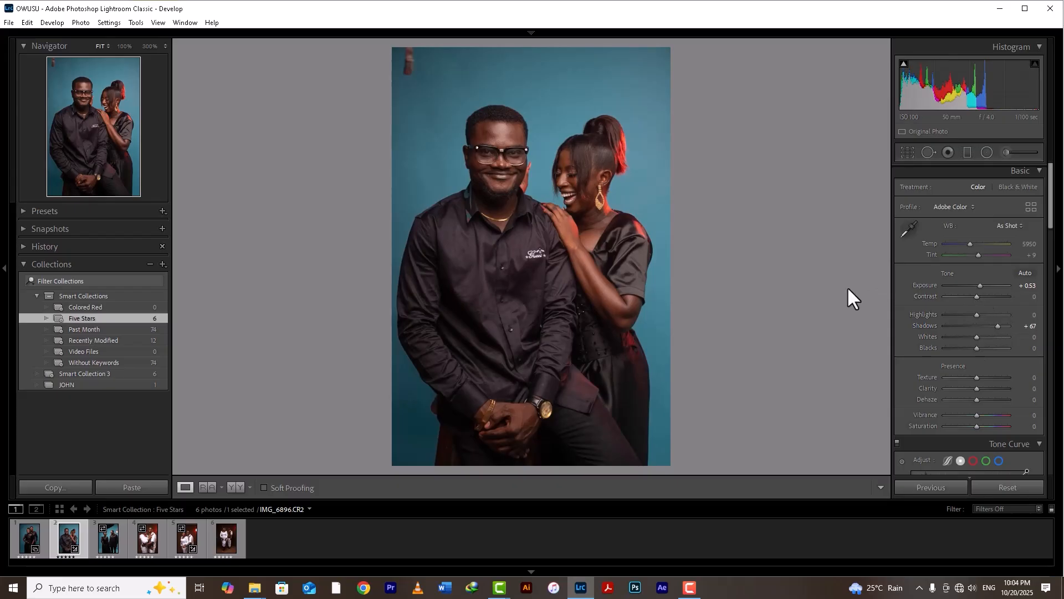
key("y")
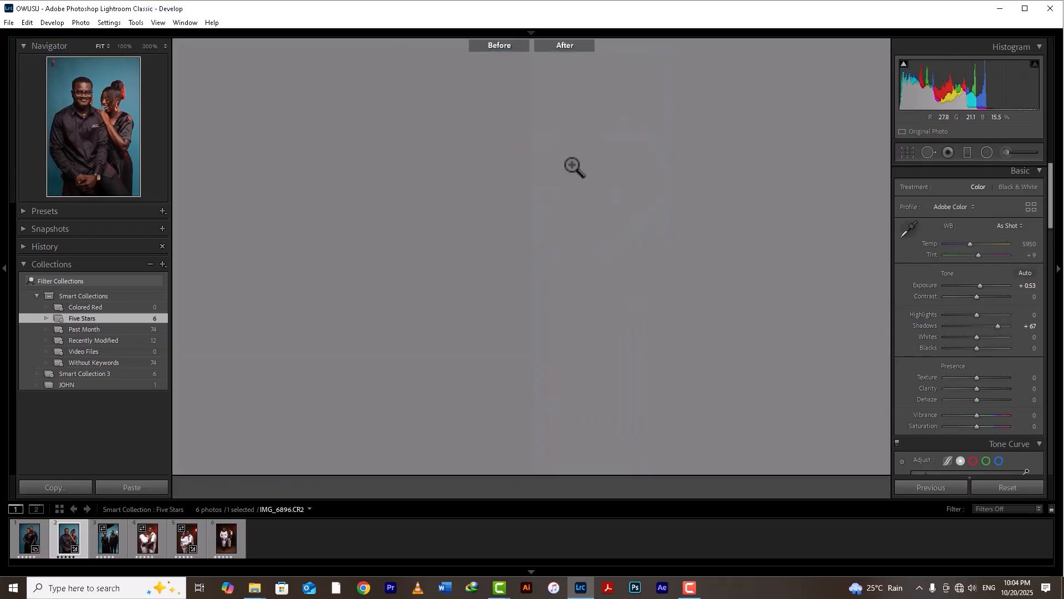
key("y")
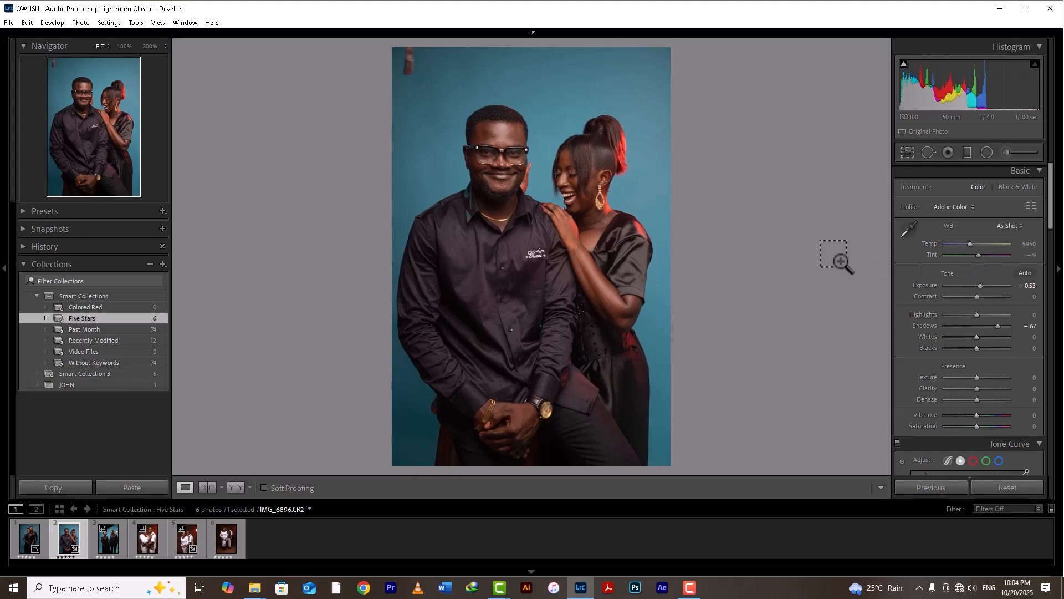
- Reset the adjustments on IMG_6896.CR2 and select IMG_6884.CR2 for editing
left_click(1002, 491)
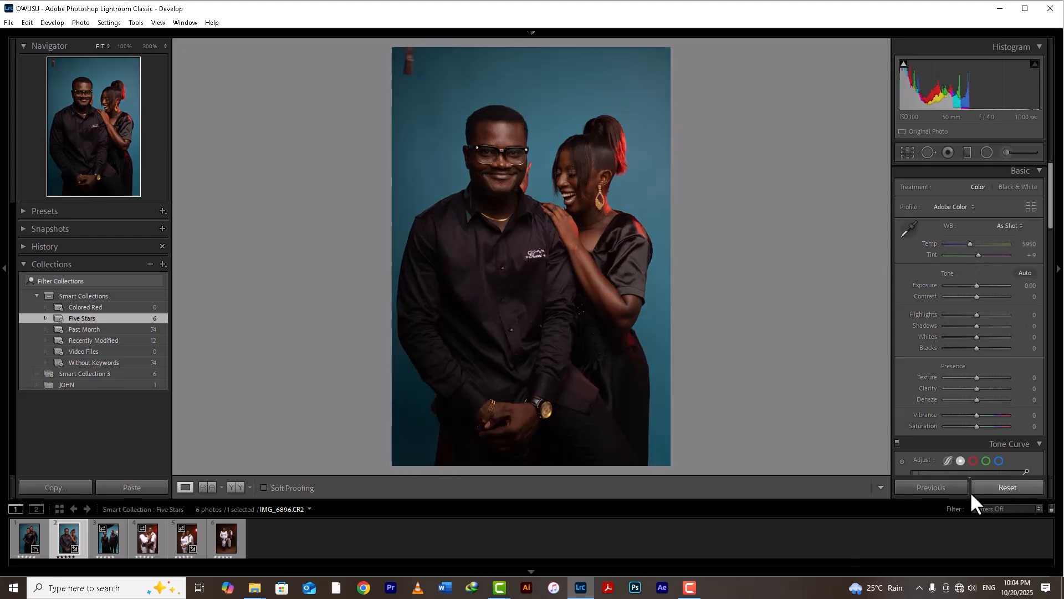
left_click(28, 536)
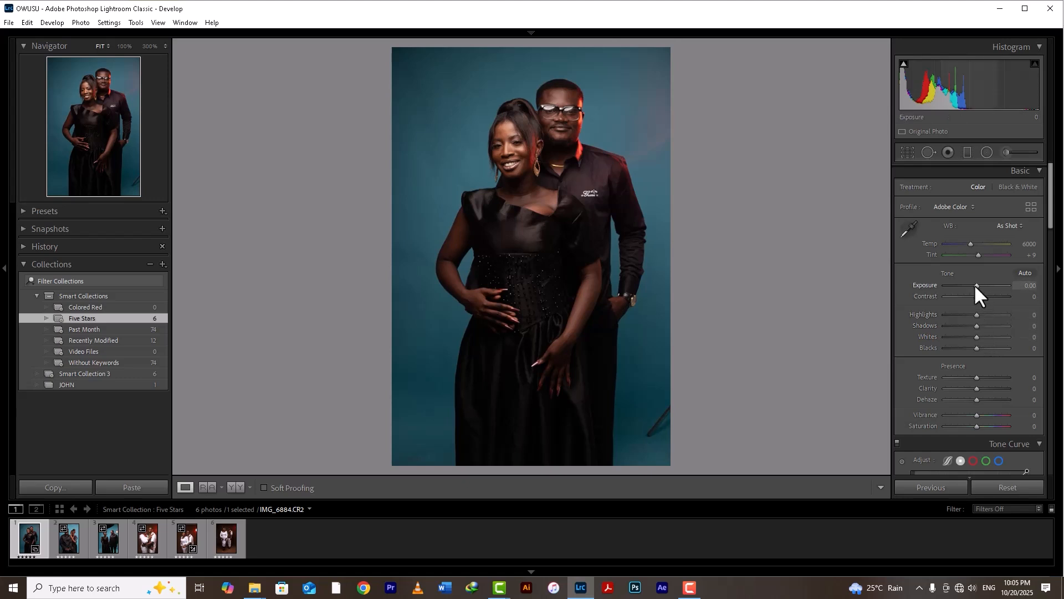
- Raise the Exposure of IMG_6884.CR2 to +0.53, comparing the photo before and after along the way
left_click_drag(974, 284, 975, 284)
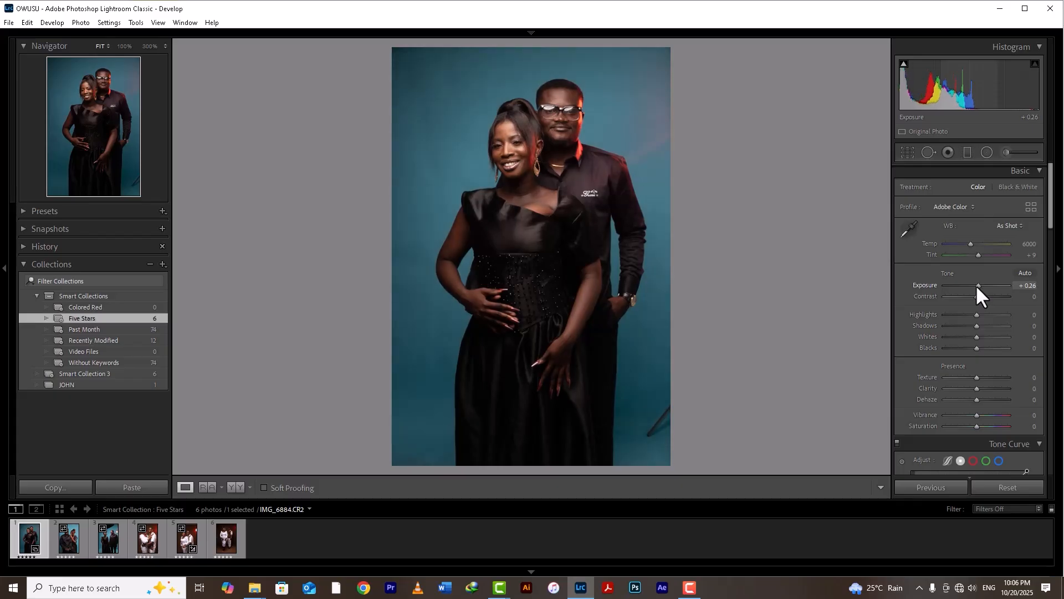
left_click_drag(976, 284, 976, 285)
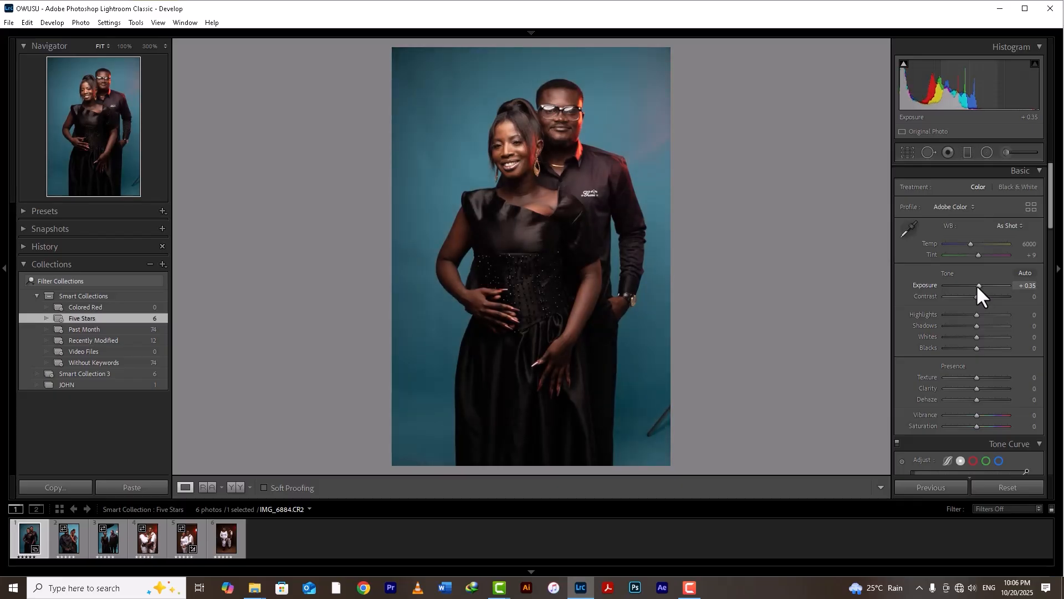
key("y")
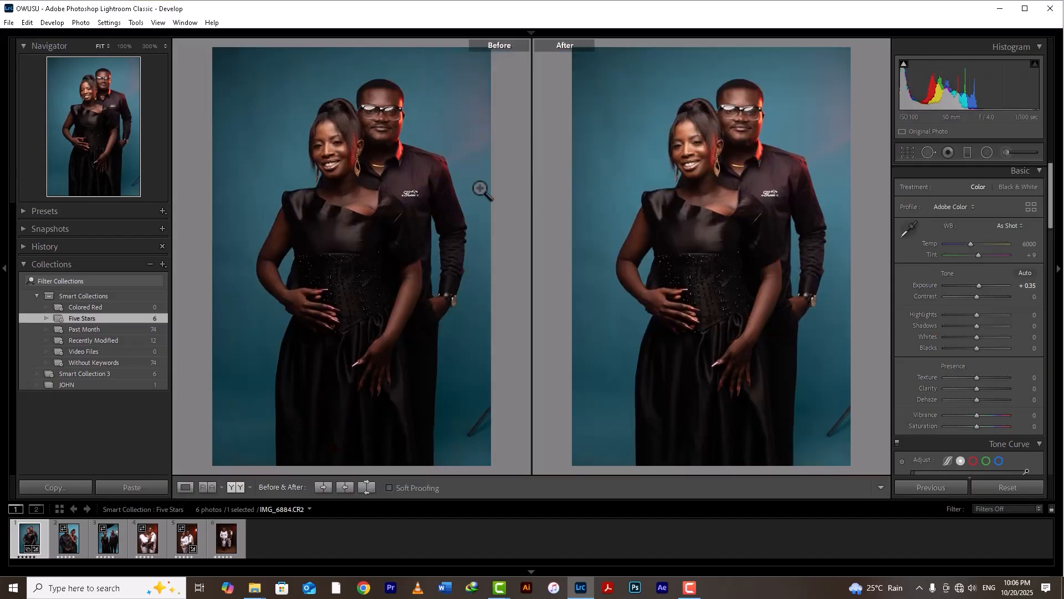
key("y")
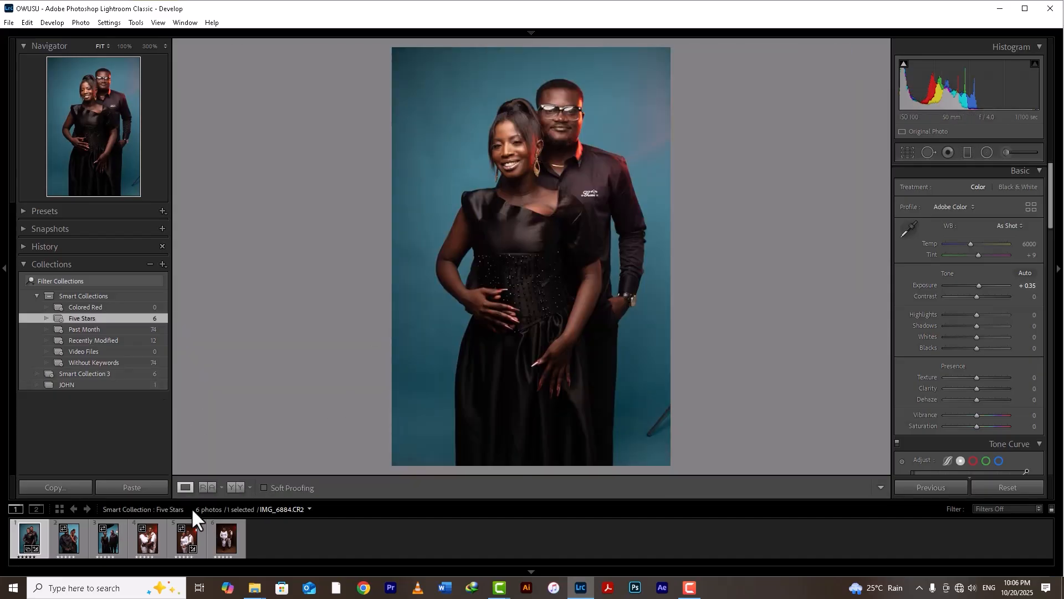
key("y")
key("y")
key("y")
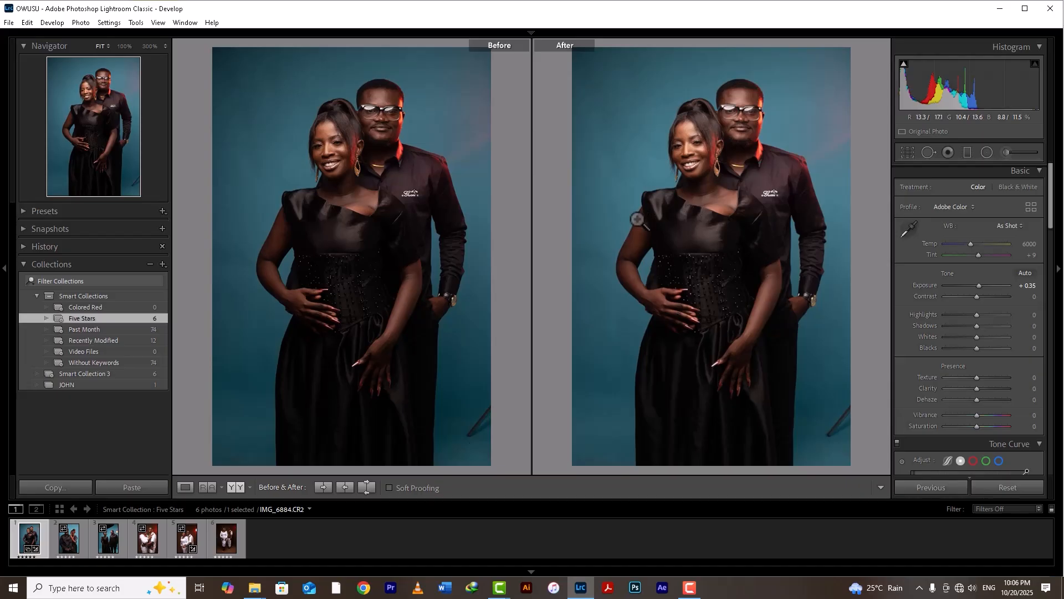
key("y")
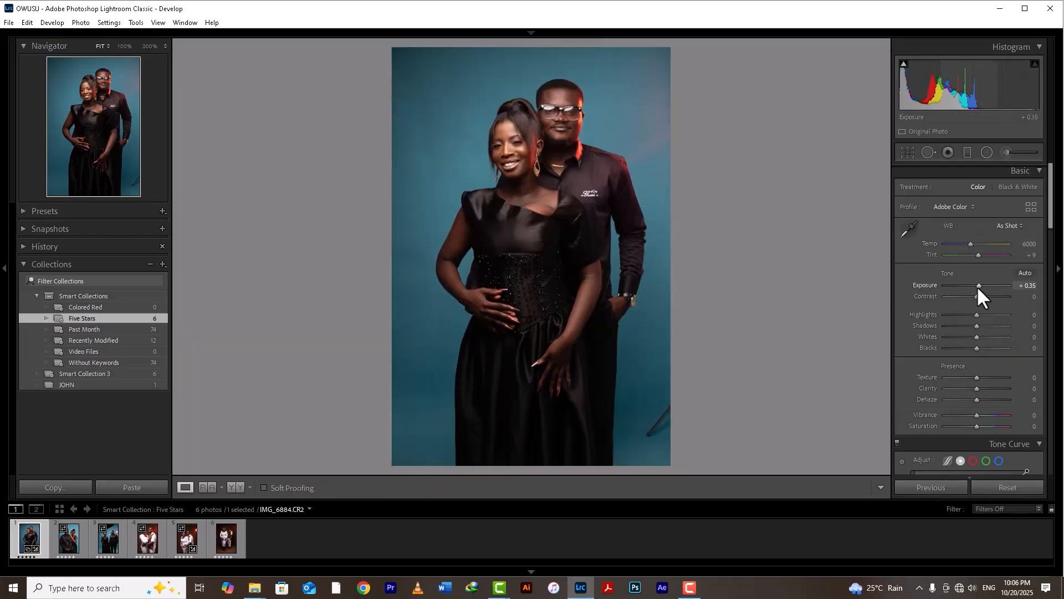
left_click_drag(980, 284, 981, 284)
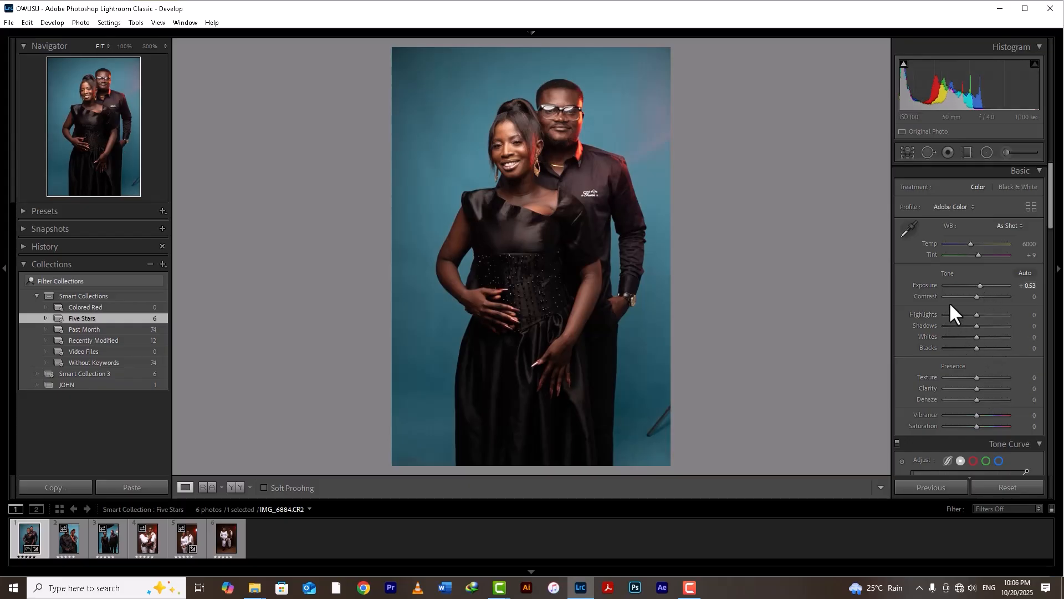
- Set Shadows to +44 and Highlights to −12 on IMG_6884.CR2, checking against the original in the before/after view
left_click(996, 324)
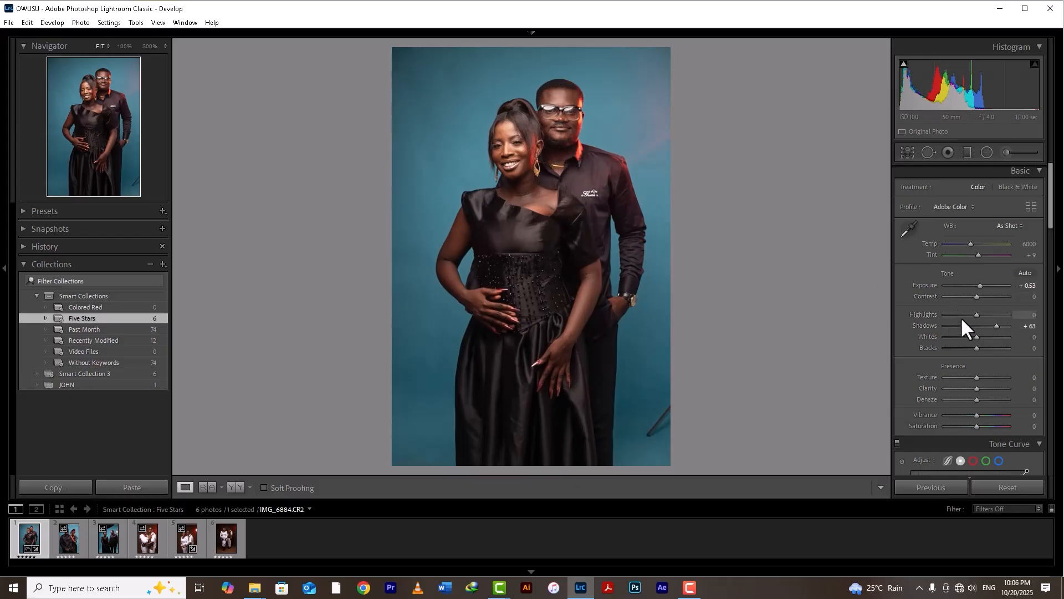
left_click_drag(999, 325, 992, 325)
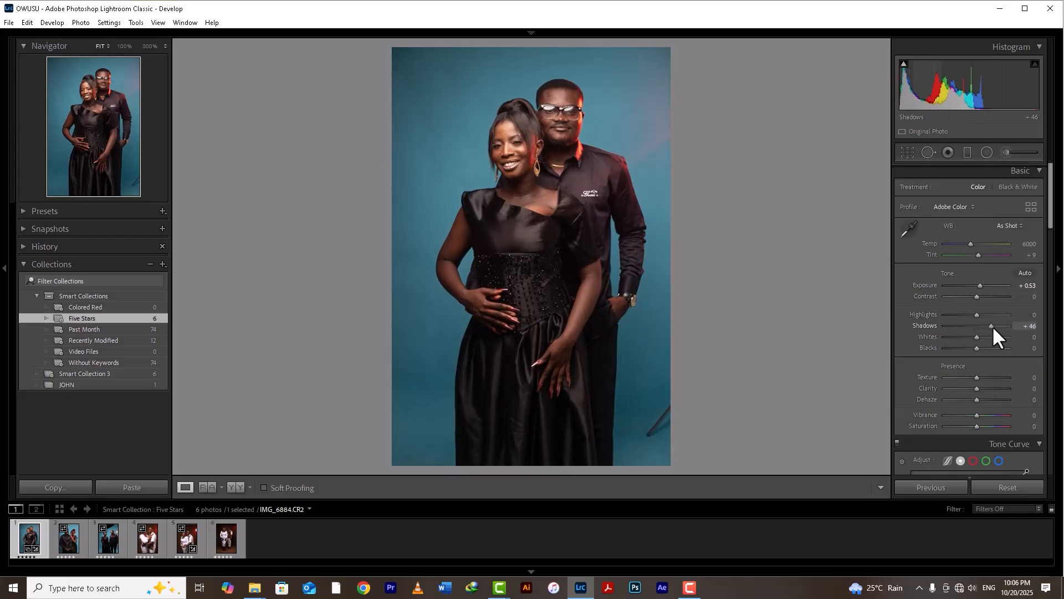
key("y")
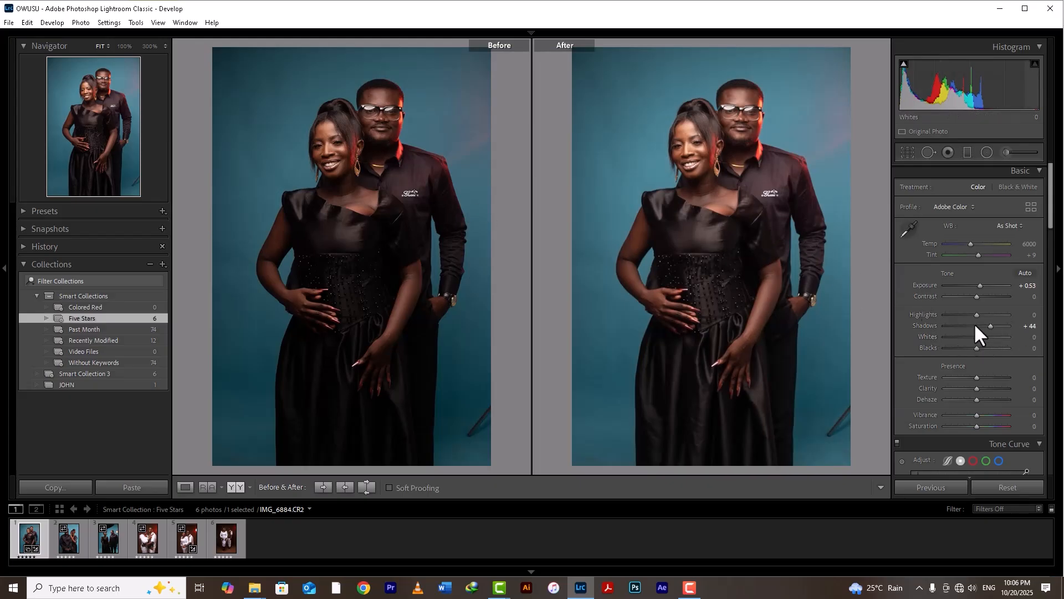
mouse_move(976, 314)
left_mouse_down()
mouse_move(967, 306)
mouse_move(973, 314)
left_mouse_up()
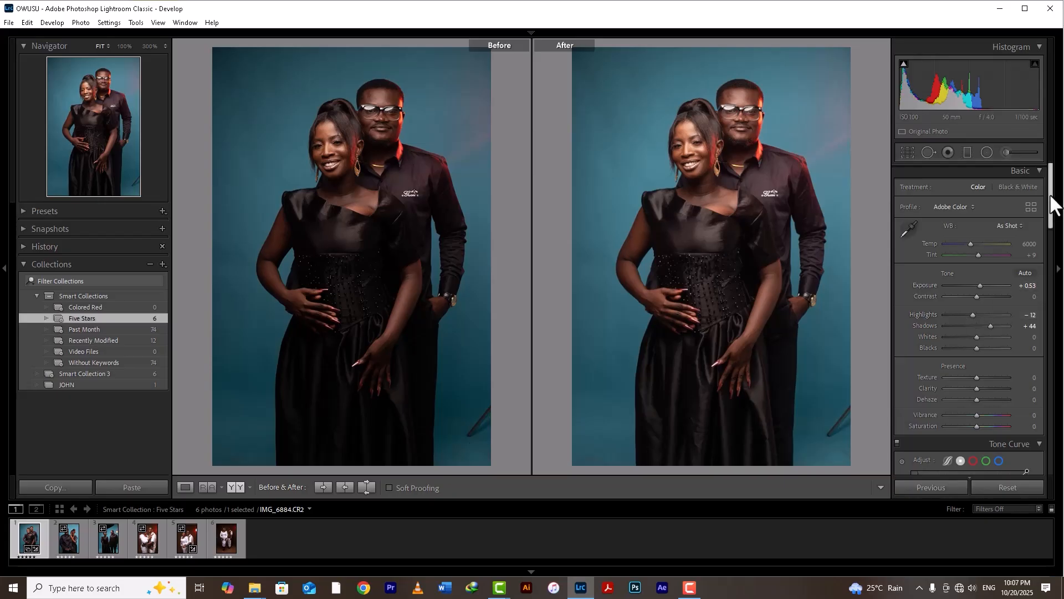
left_click_drag(1051, 201, 1049, 258)
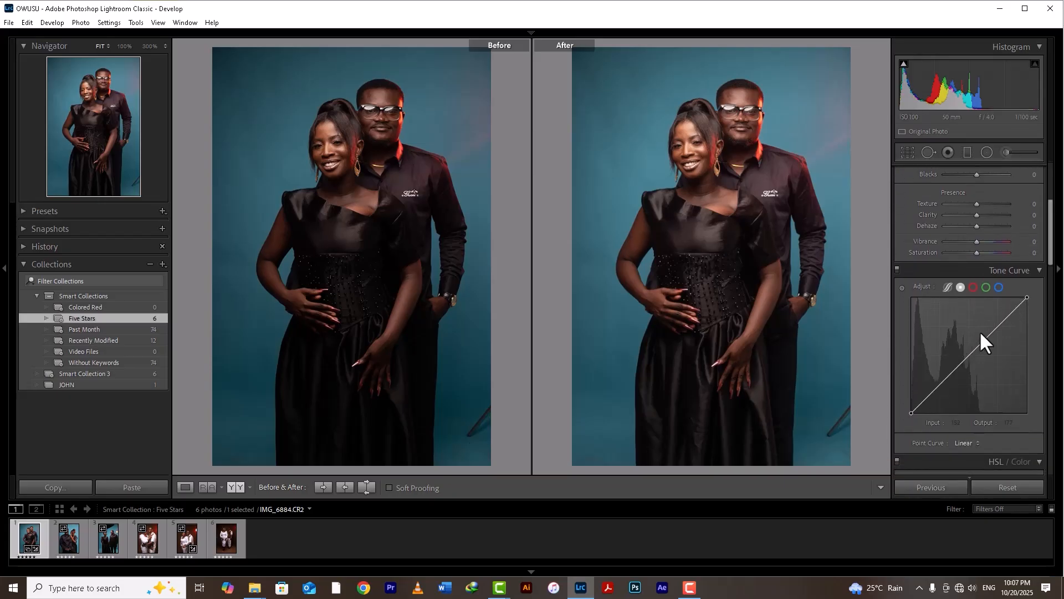
left_click_drag(1052, 242, 1056, 210)
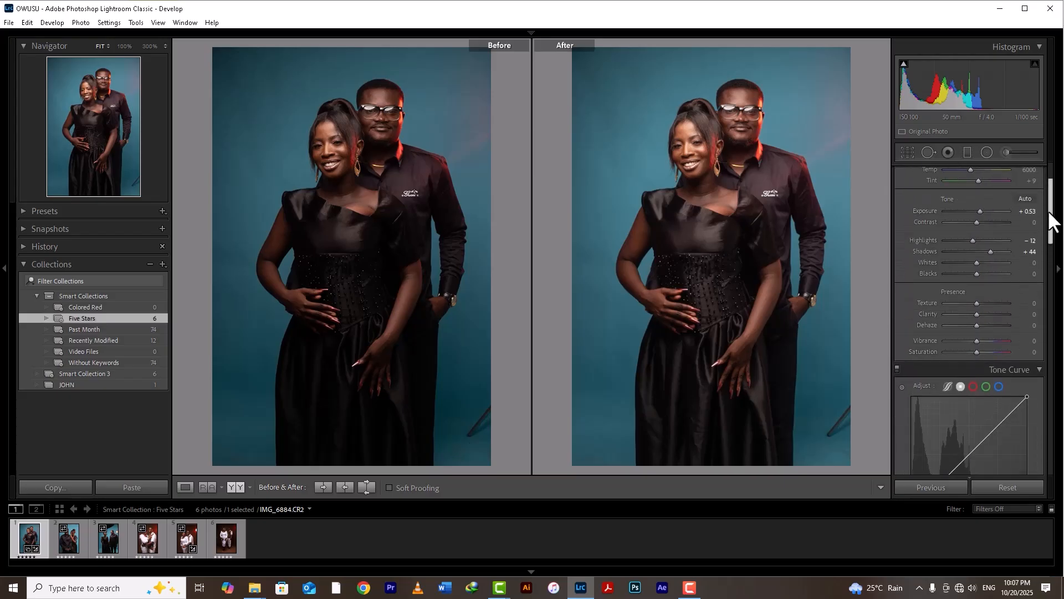
key("y")
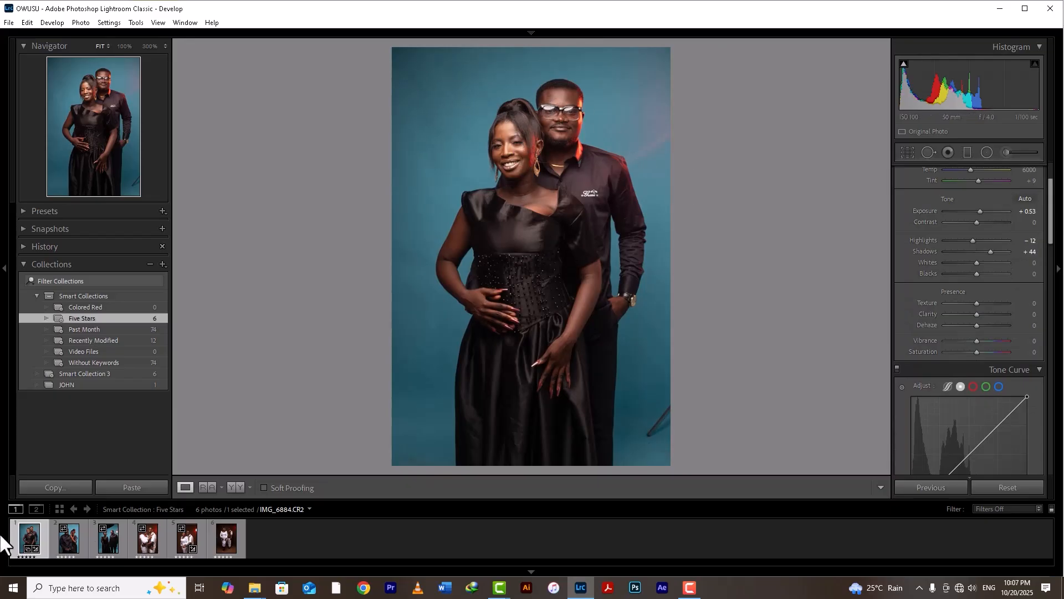
- View IMG_6896.CR2 and IMG_6906.CR2 for comparison with the edited IMG_6884.CR2, and return to that photo
left_click(68, 541)
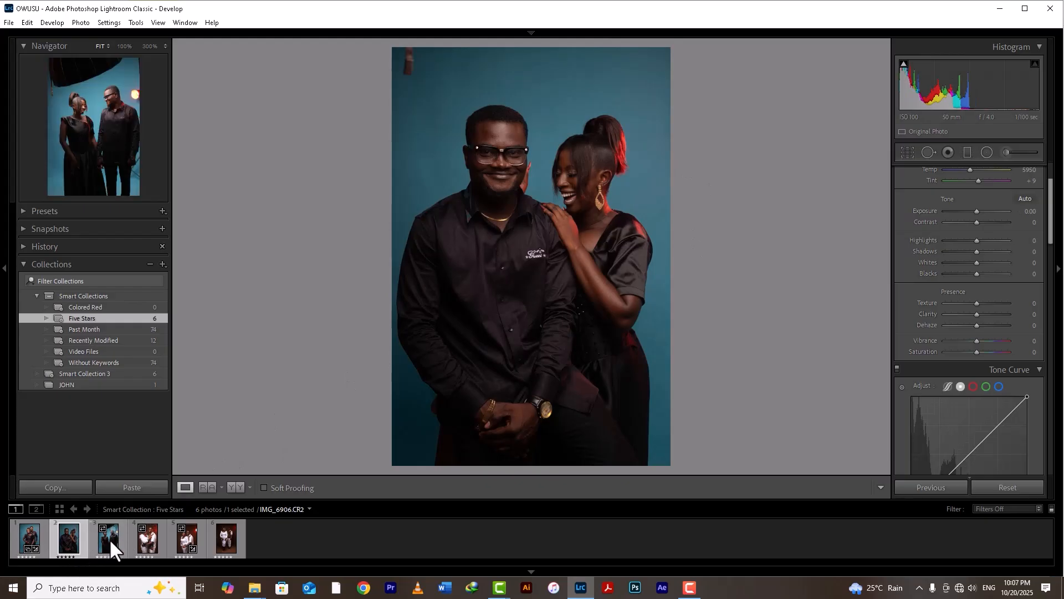
left_click(109, 538)
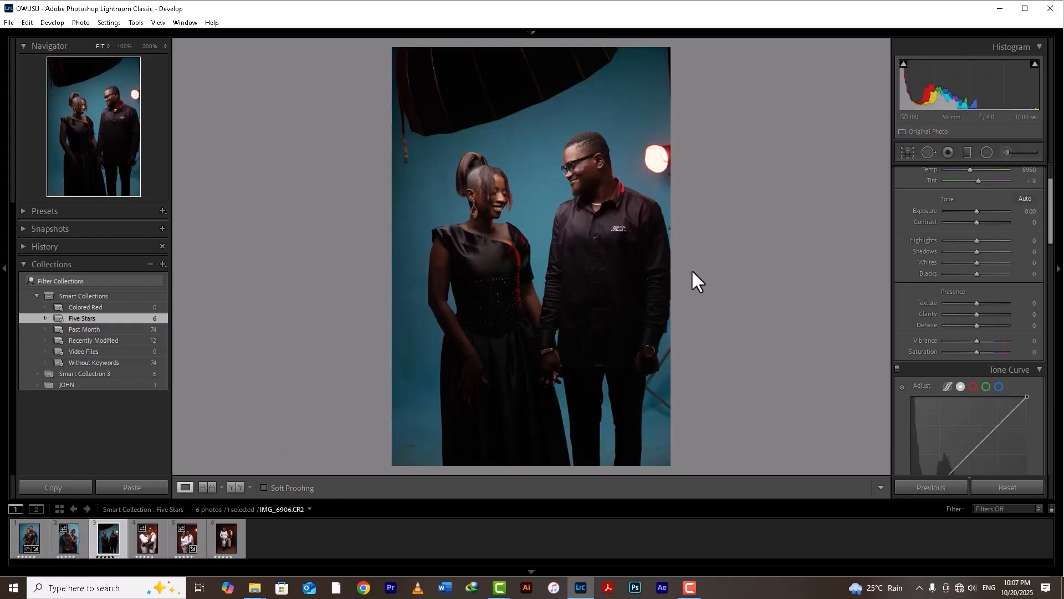
left_click(30, 537)
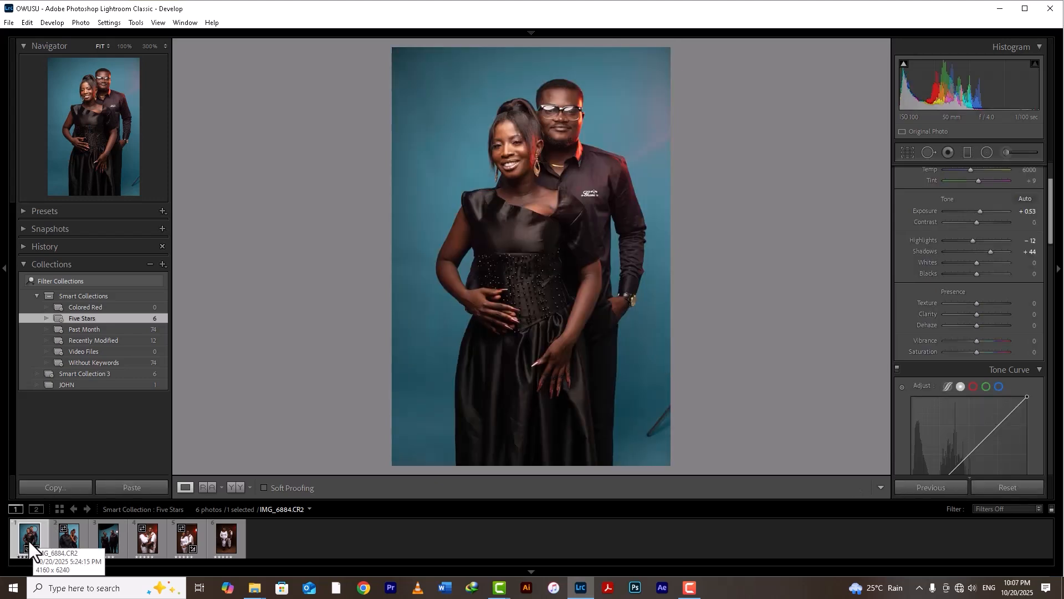
left_click(107, 543, "shift")
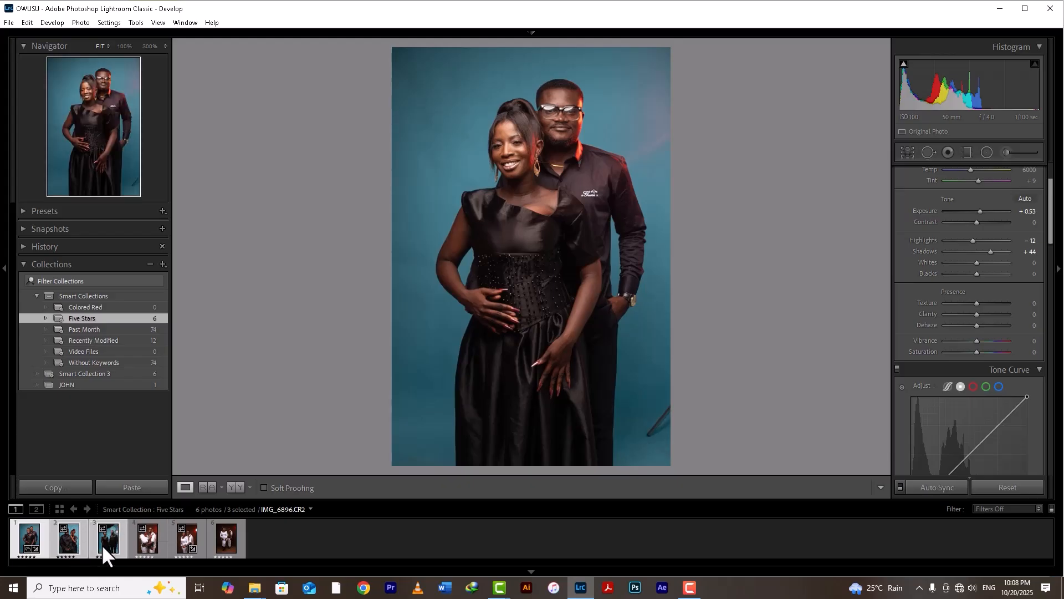
left_click(102, 543, "ctrl")
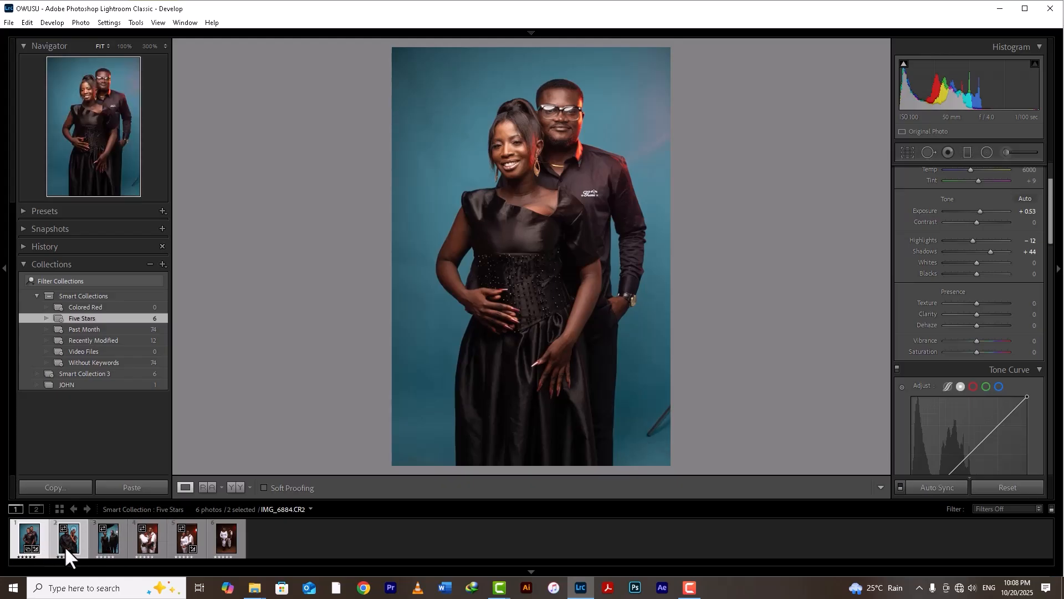
left_click(25, 543)
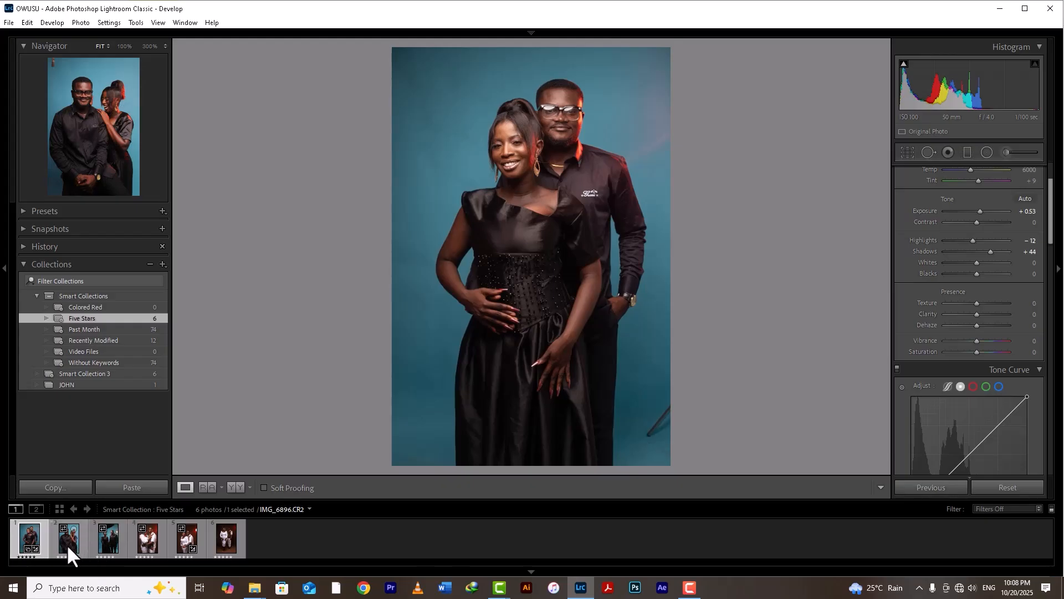
left_click(65, 545, "ctrl")
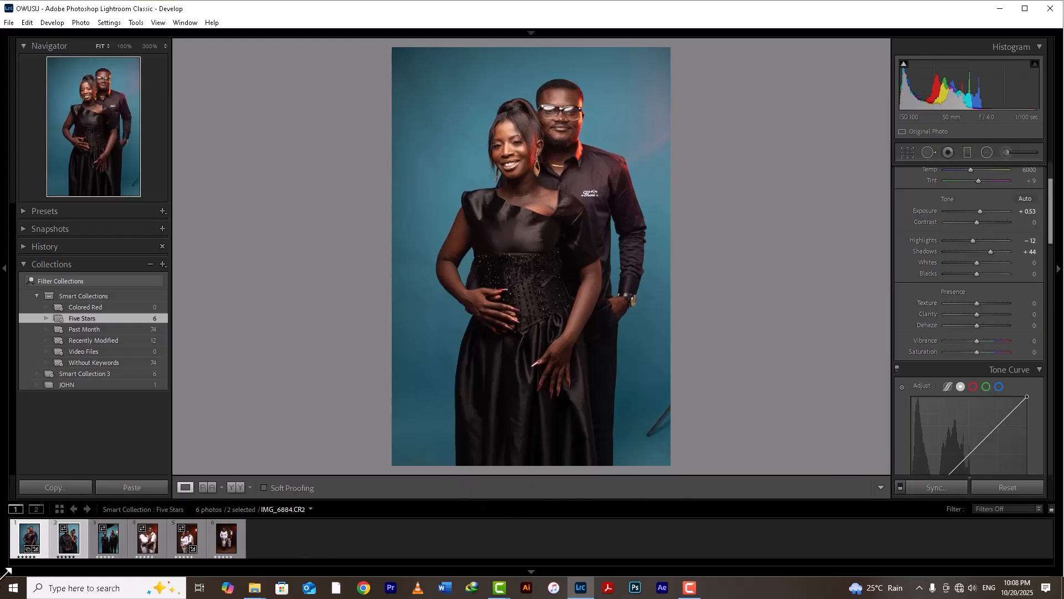
left_click(294, 538)
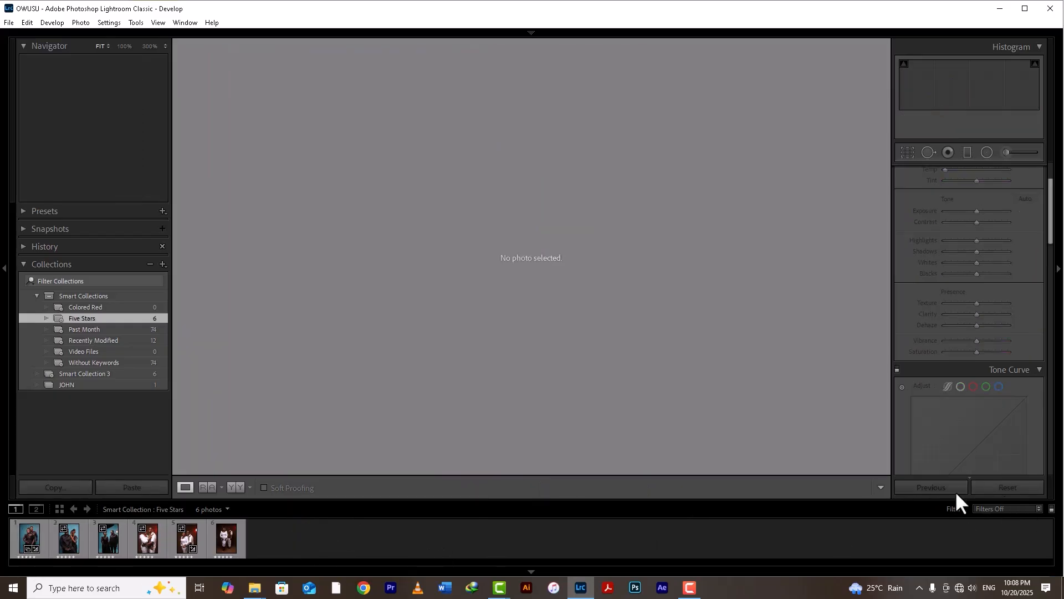
left_click(26, 532)
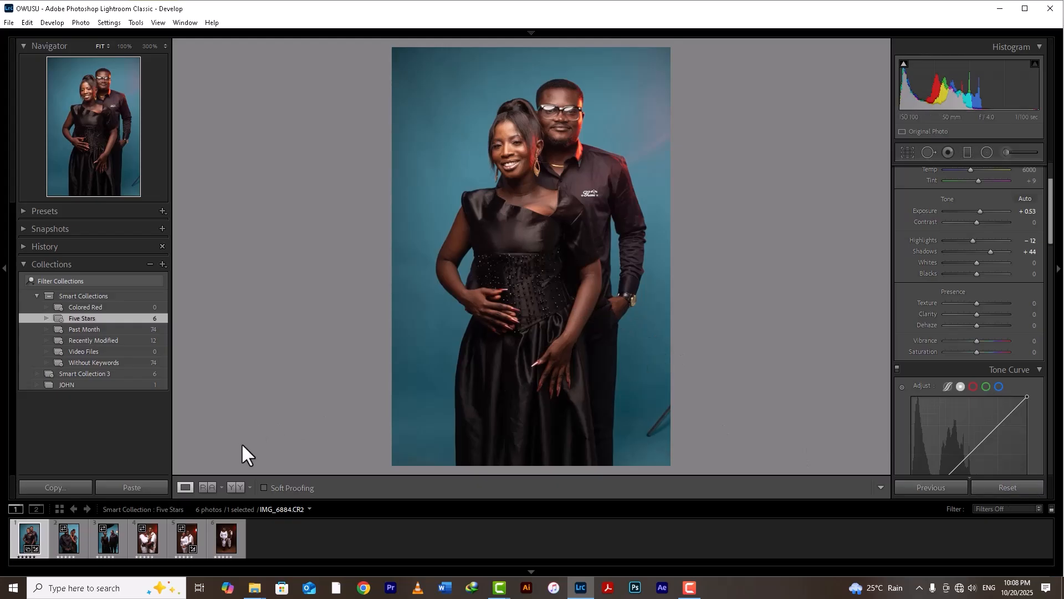
- Reset the adjustments on IMG_6884.CR2 and undo the reset
left_click(1008, 487)
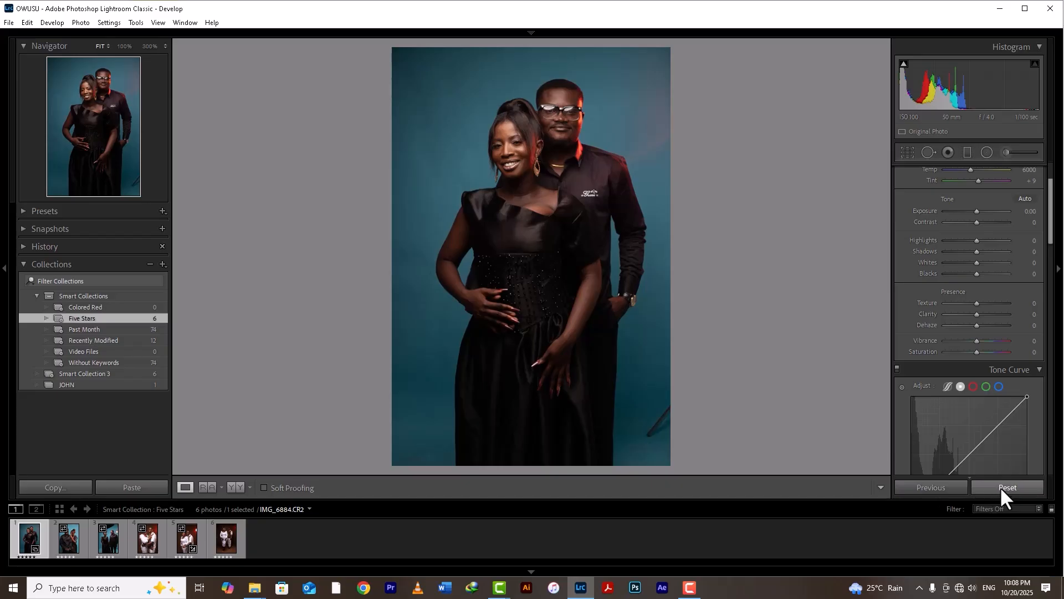
key("ctrl+z")
key("ctrl+z")
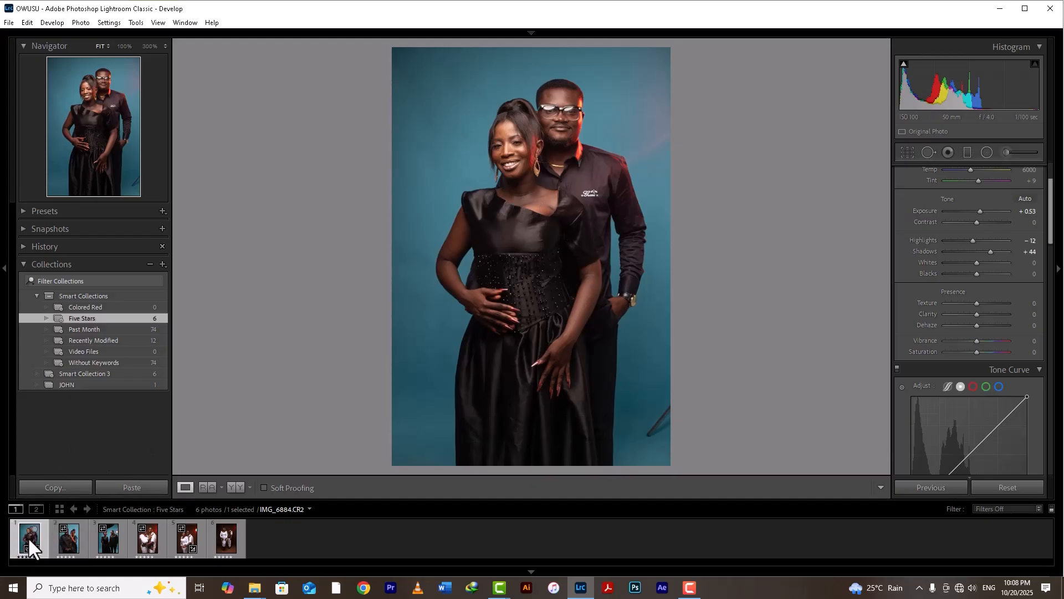
- Synchronize all develop settings except Crop from IMG_6884.CR2 to IMG_6896.CR2 and IMG_6906.CR2
left_click(69, 540, "ctrl")
left_click(101, 539, "ctrl")
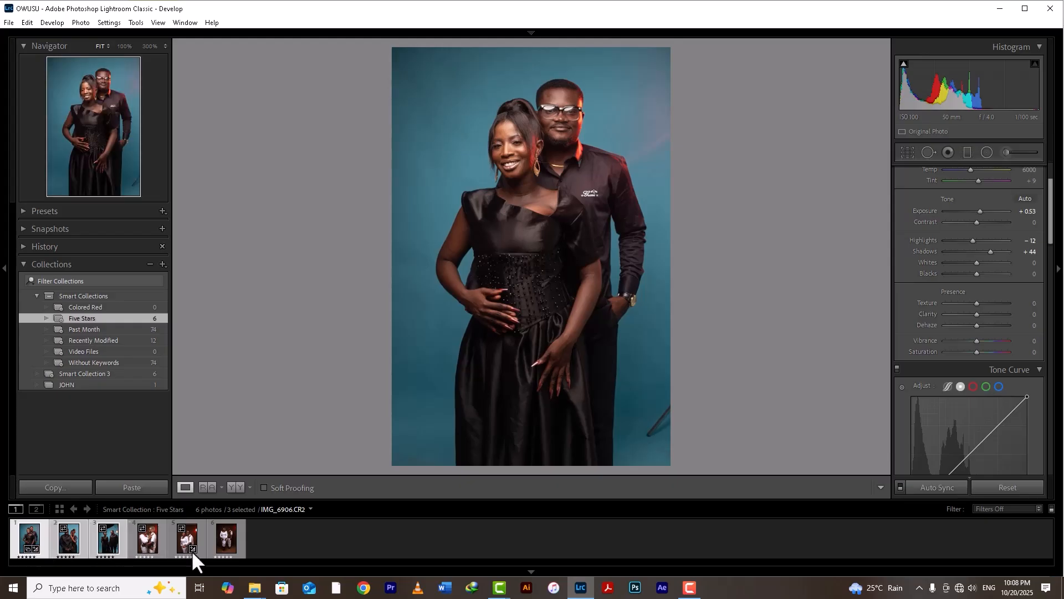
left_click(931, 485)
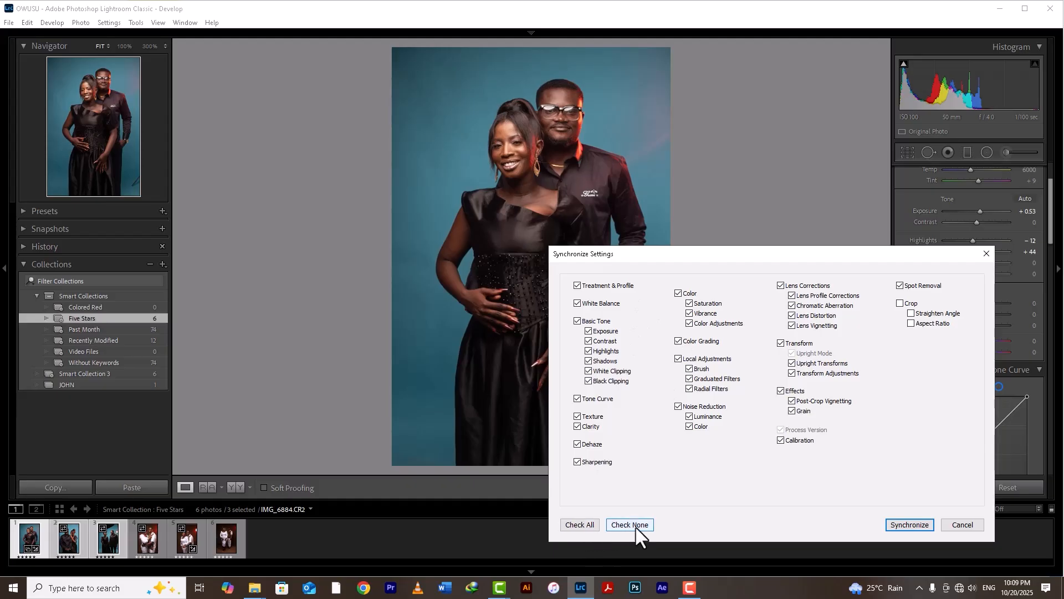
left_click(587, 523)
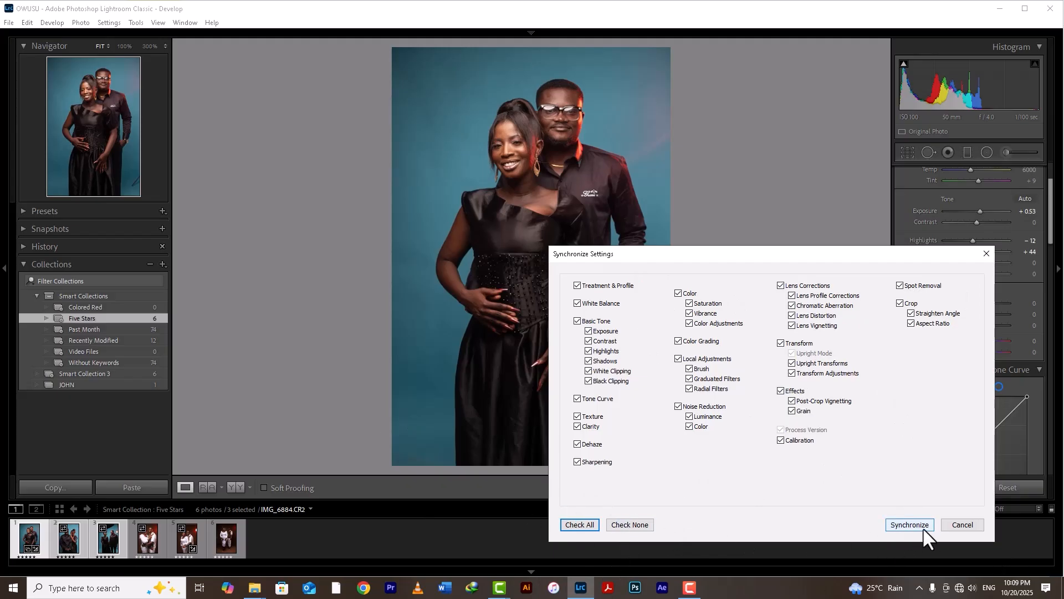
left_click(899, 303)
left_click(902, 303)
left_click(577, 526)
left_click(901, 304)
left_click(913, 527)
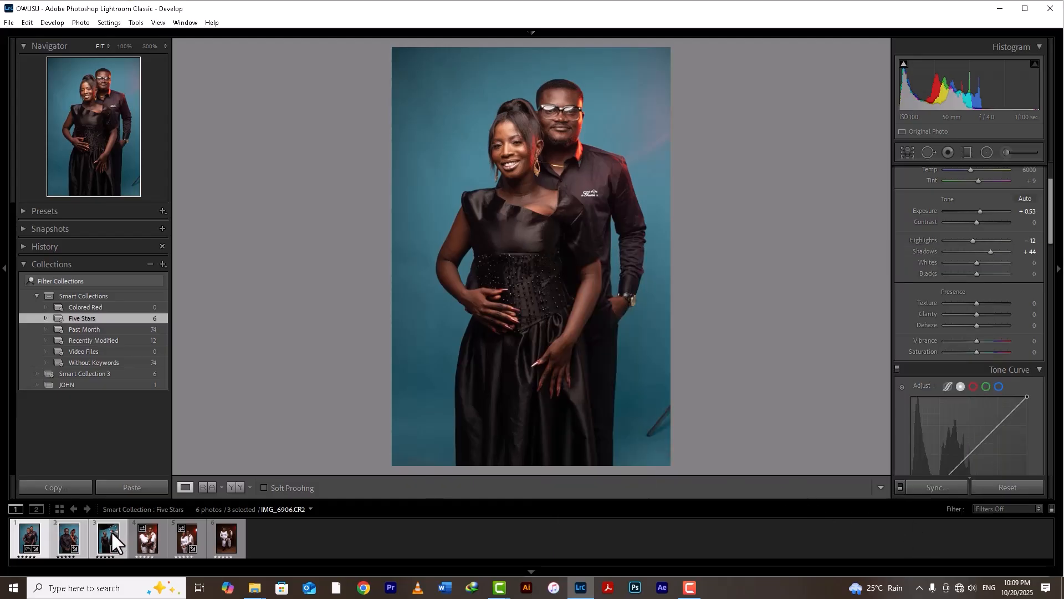
- Compare IMG_6896.CR2 and IMG_6906.CR2 before and after the synchronized adjustments
left_click(70, 536)
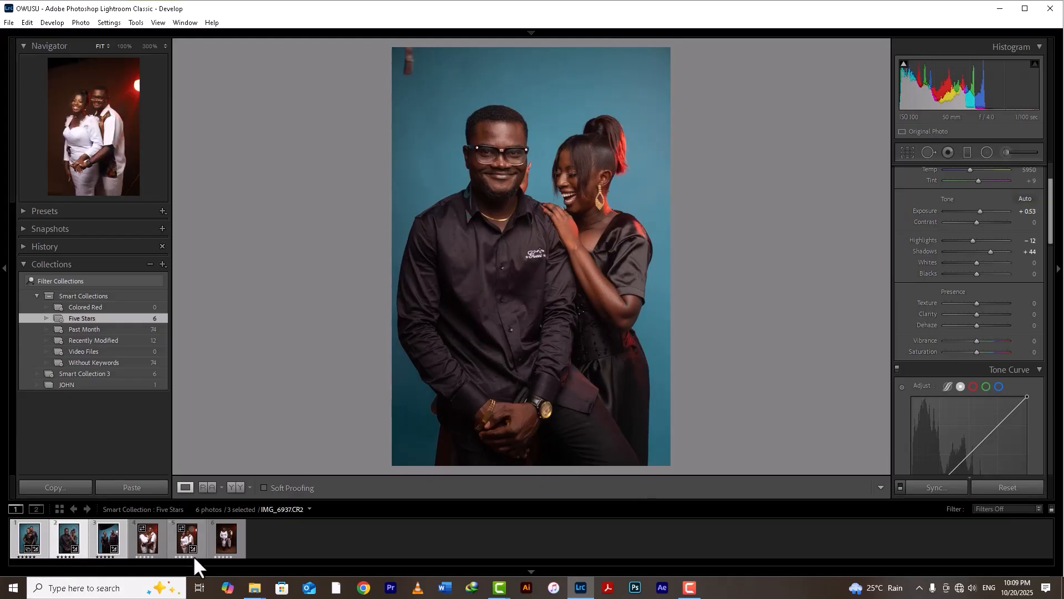
key("y")
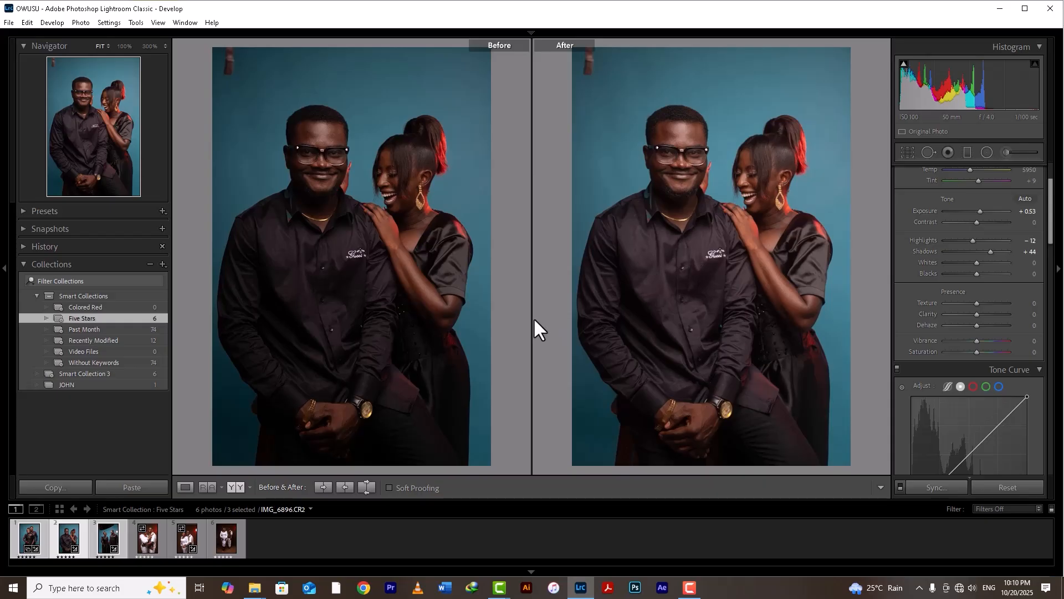
left_click(103, 534)
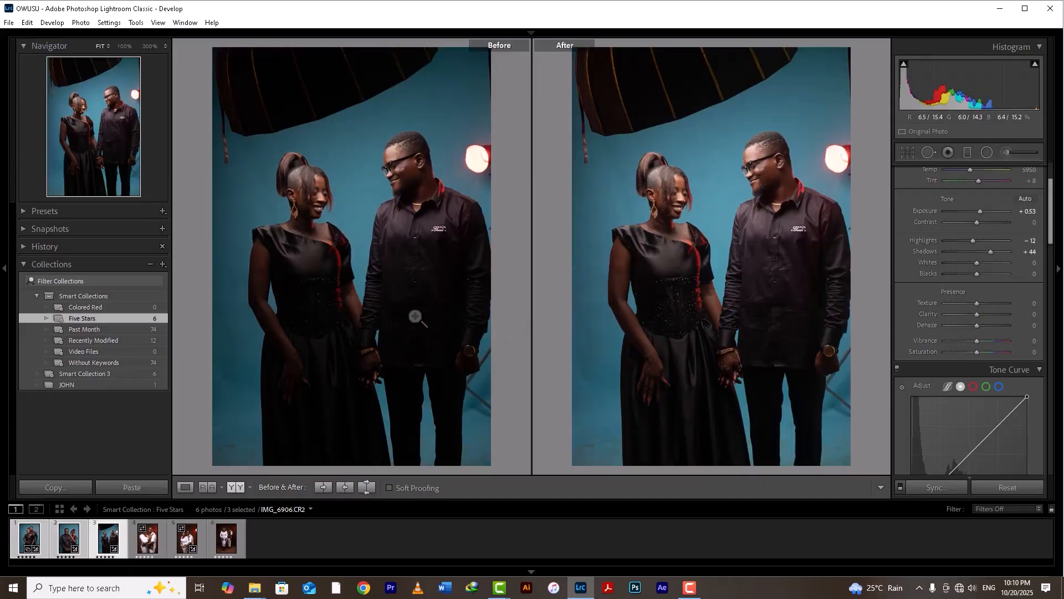
key("y")
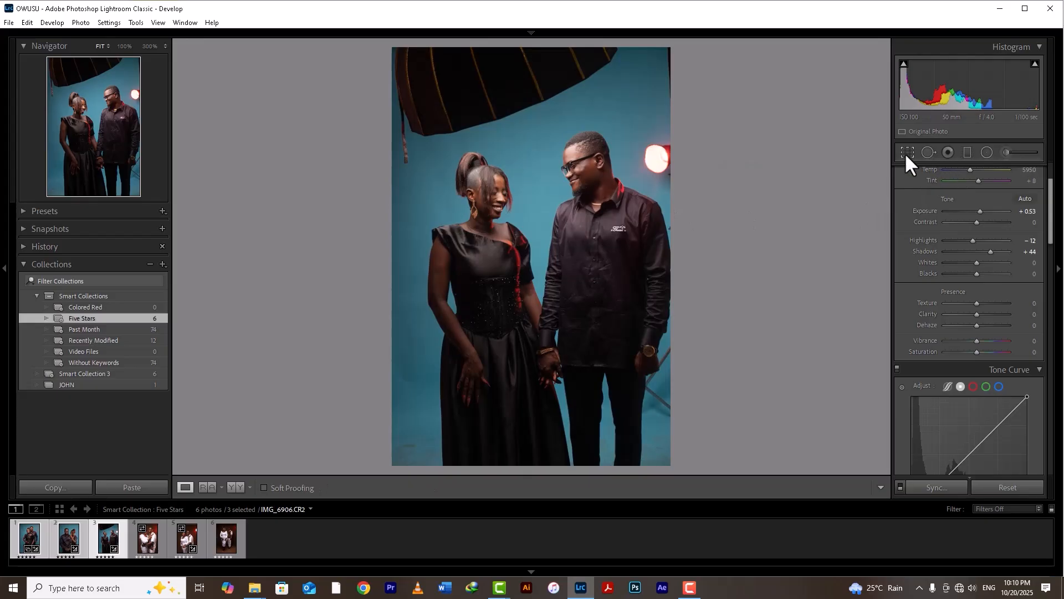
- Crop IMG_6906.CR2 from its upper edge to cut away most of the umbrella above the couple
left_click(907, 151)
left_click_drag(481, 49, 478, 92)
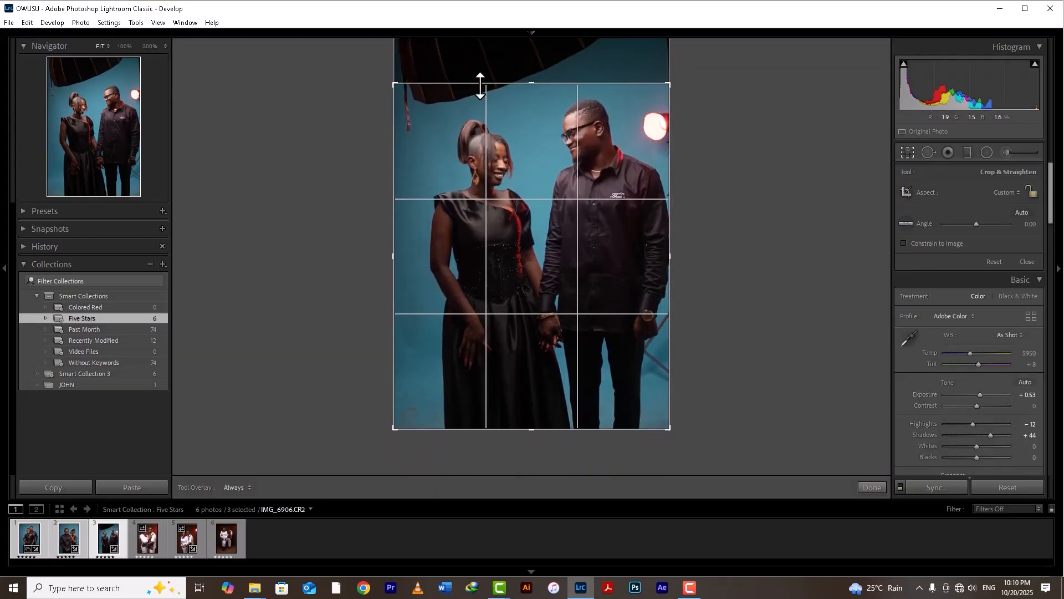
left_click(910, 155)
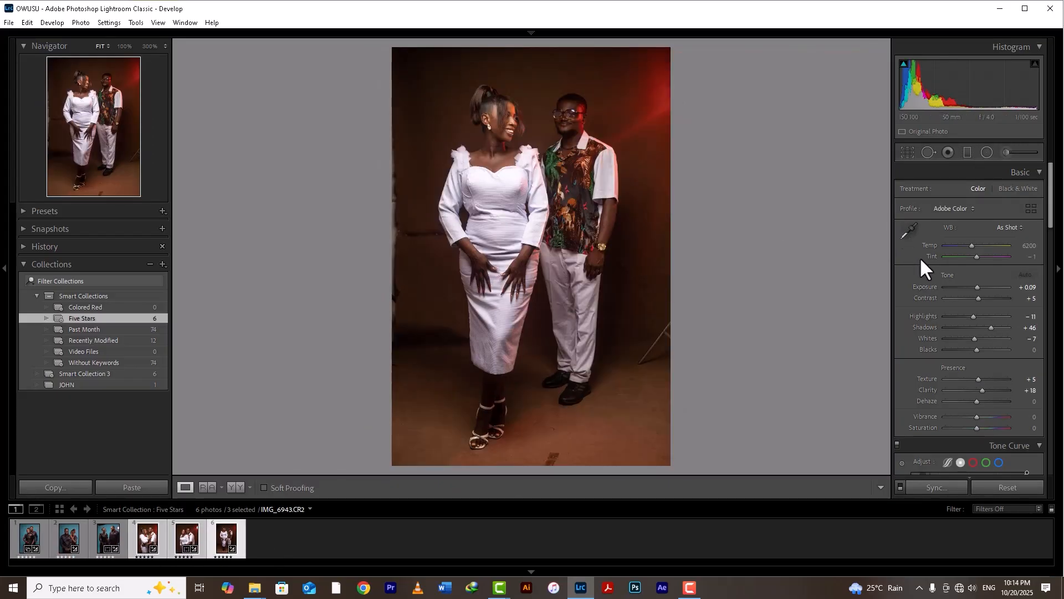
- Brighten IMG_6943.CR2 with a diagonal graduated filter from its upper-right corner and another rising from the floor, both at Exposure 0.71 and Shadows 56
left_click(966, 153)
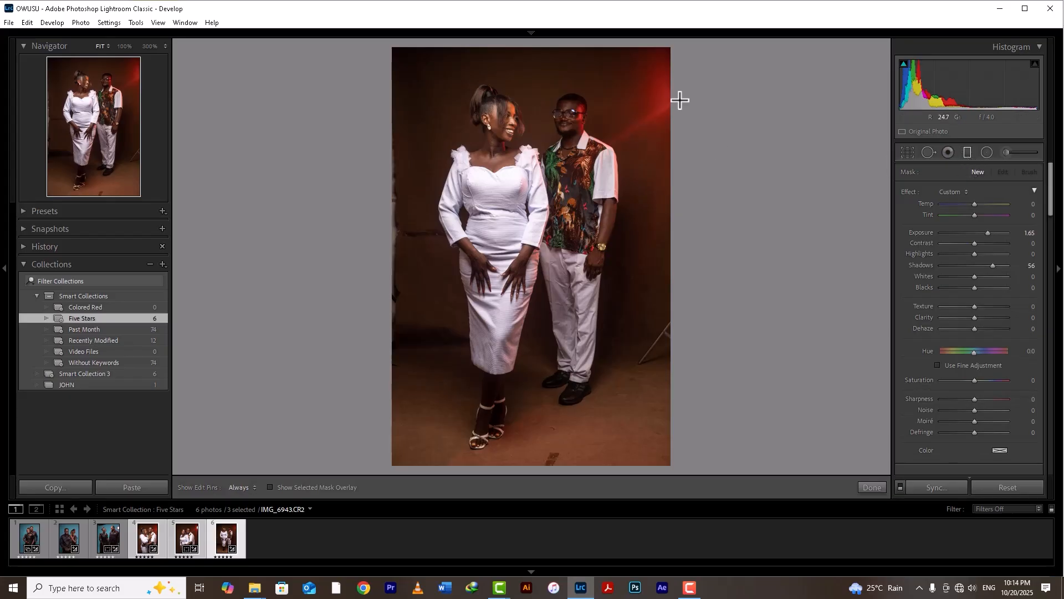
left_click_drag(637, 77, 451, 174)
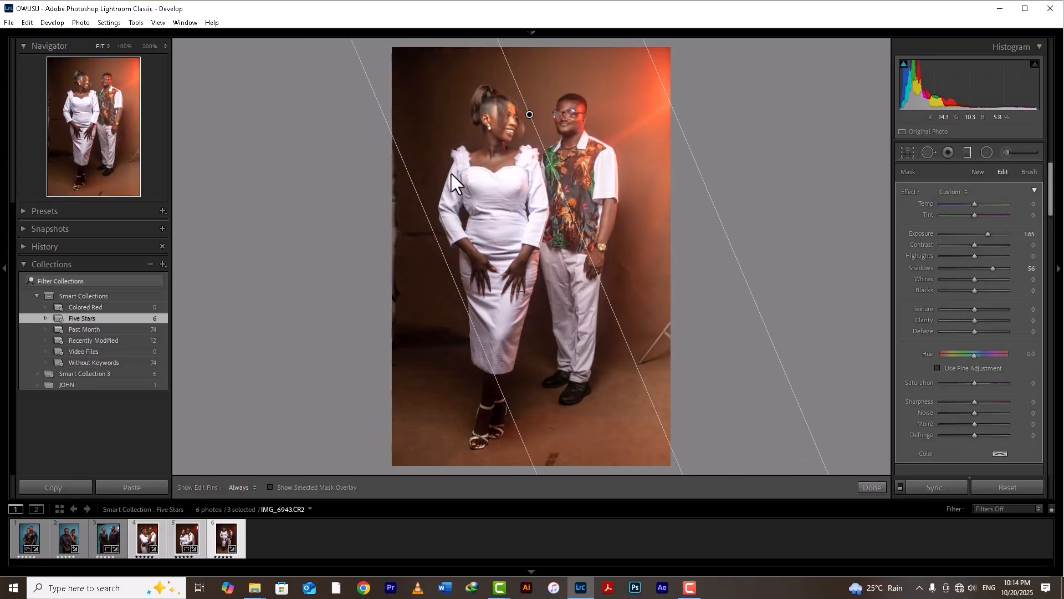
left_click_drag(988, 234, 979, 231)
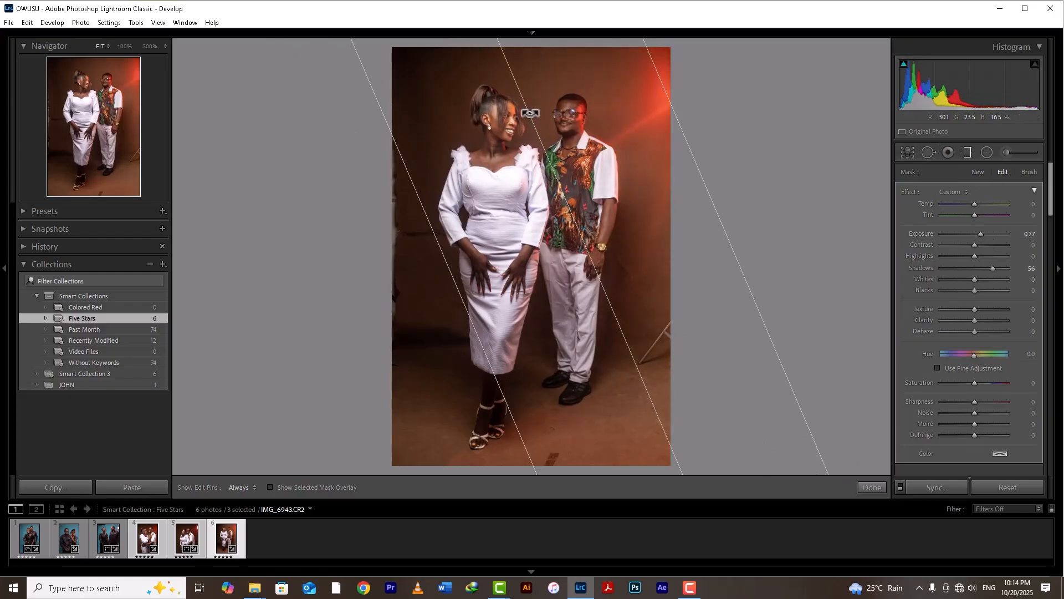
left_click_drag(530, 113, 549, 124)
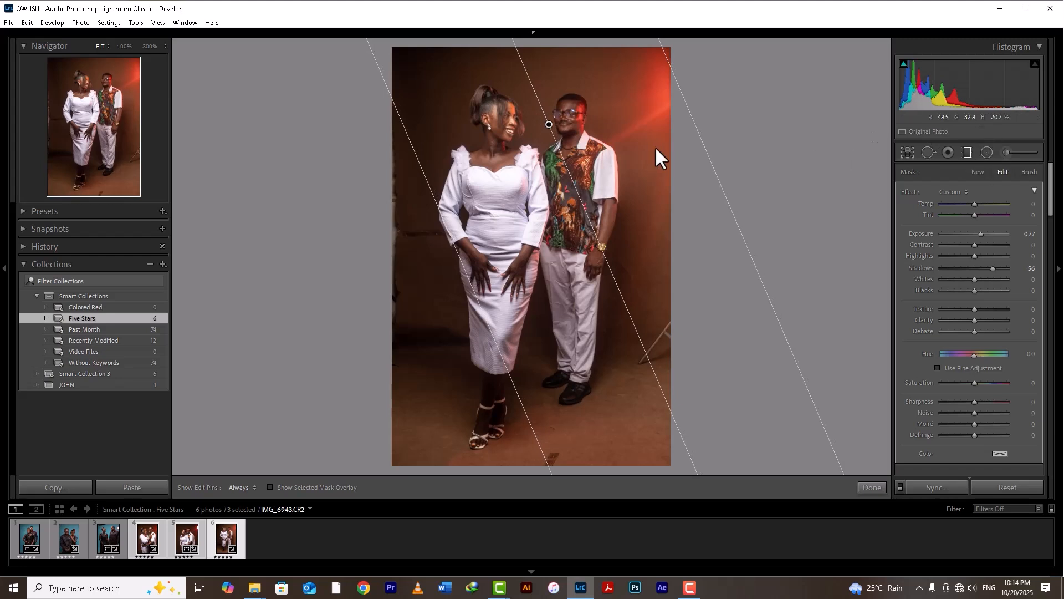
left_click_drag(983, 231, 979, 234)
left_click_drag(559, 461, 561, 293)
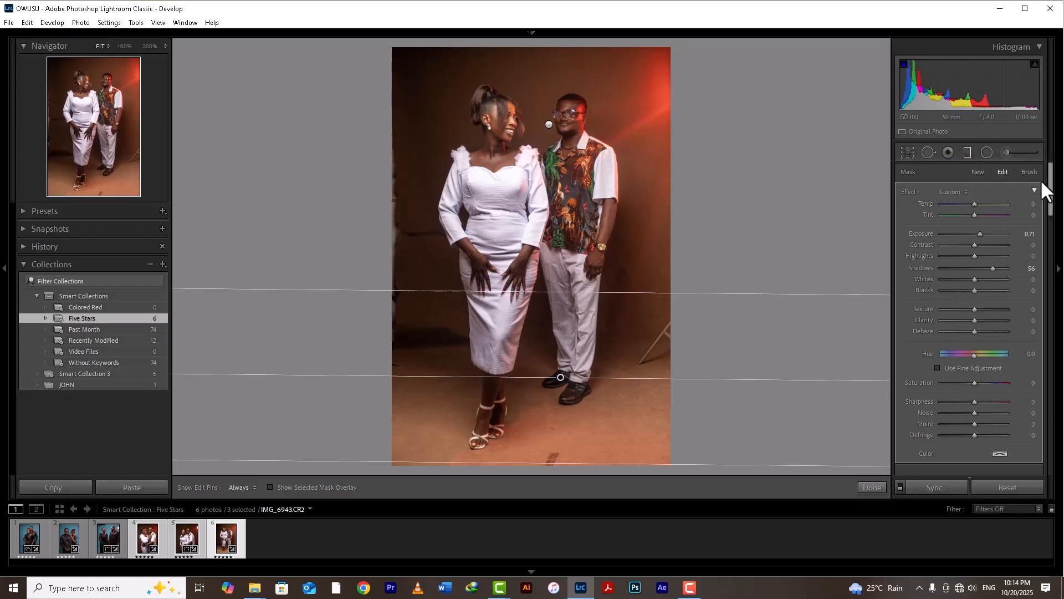
- Crop IMG_6943.CR2 slightly from its lower edge to trim a thin strip of floor below the couple
left_click(907, 151)
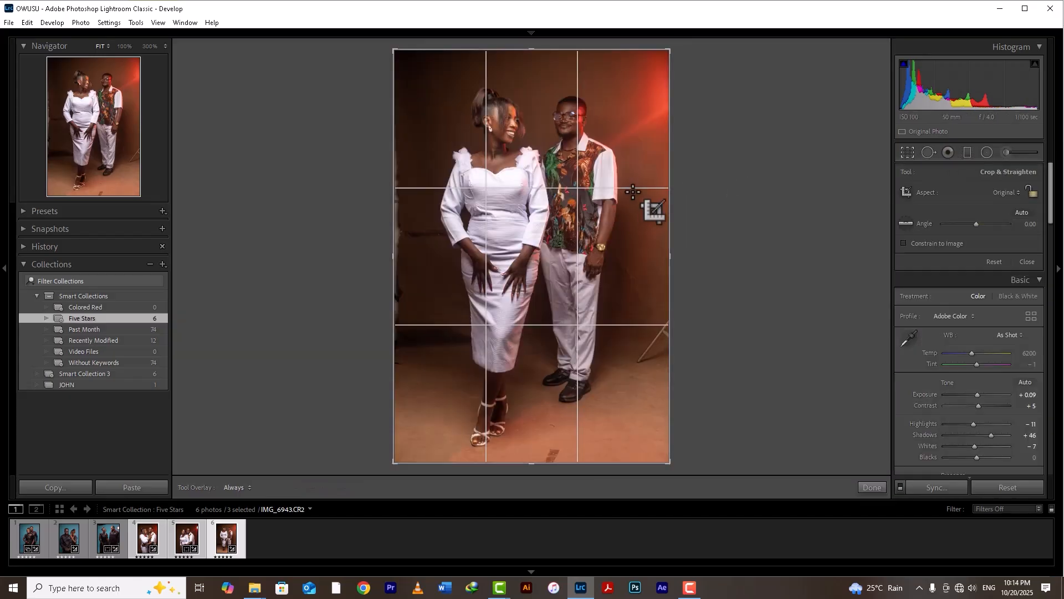
left_click_drag(531, 463, 551, 374)
key("Return")
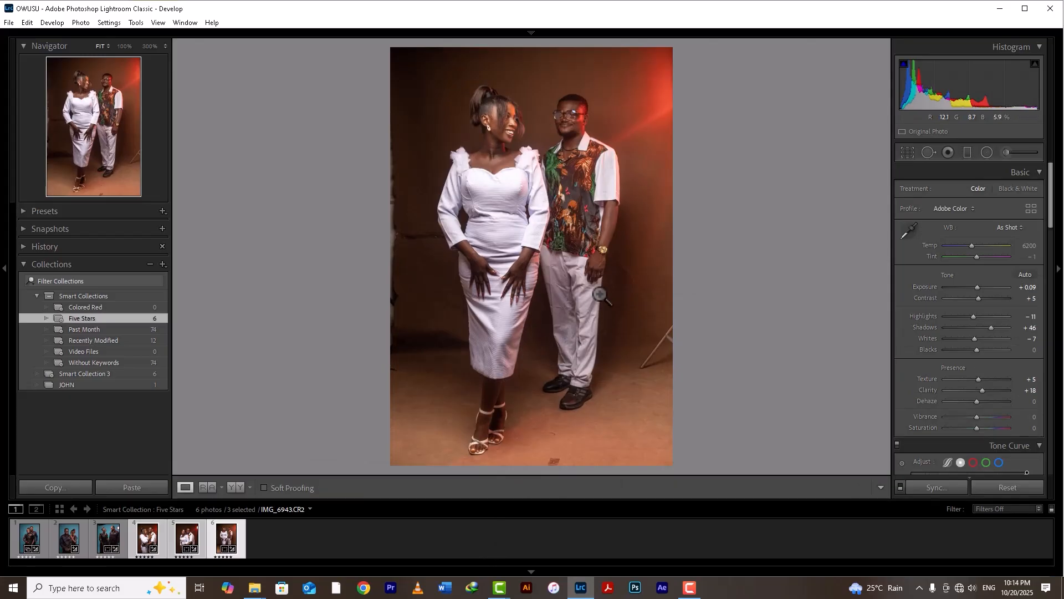